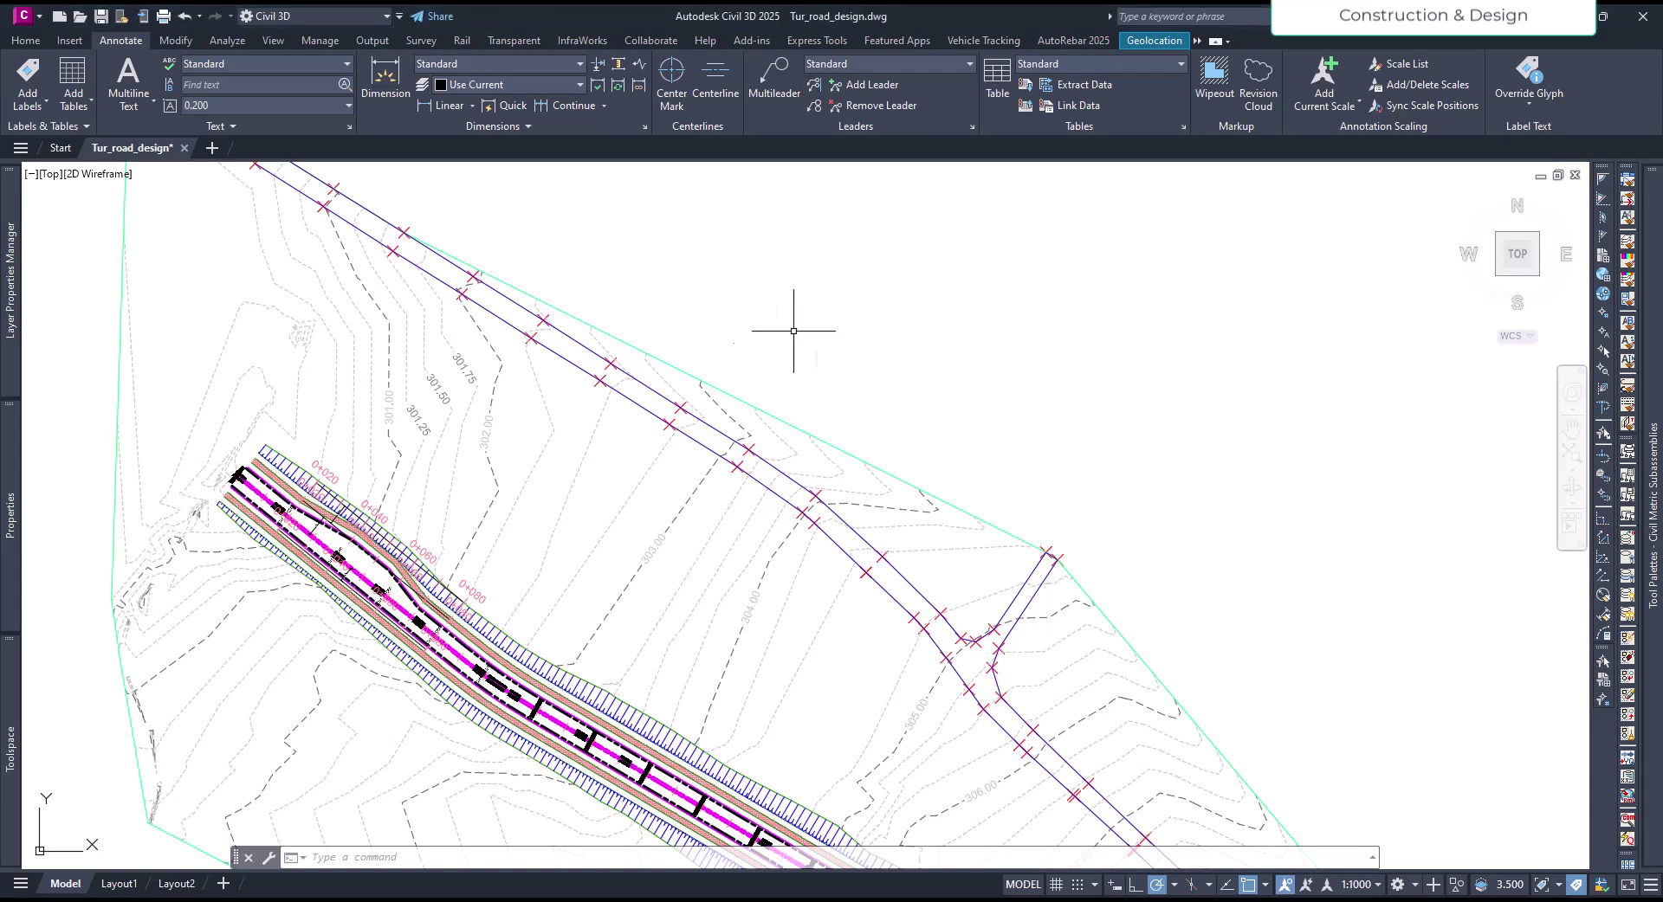
Inspect the offset alignment on the site plan, then deselect it
scroll(508, 554, up, 5)
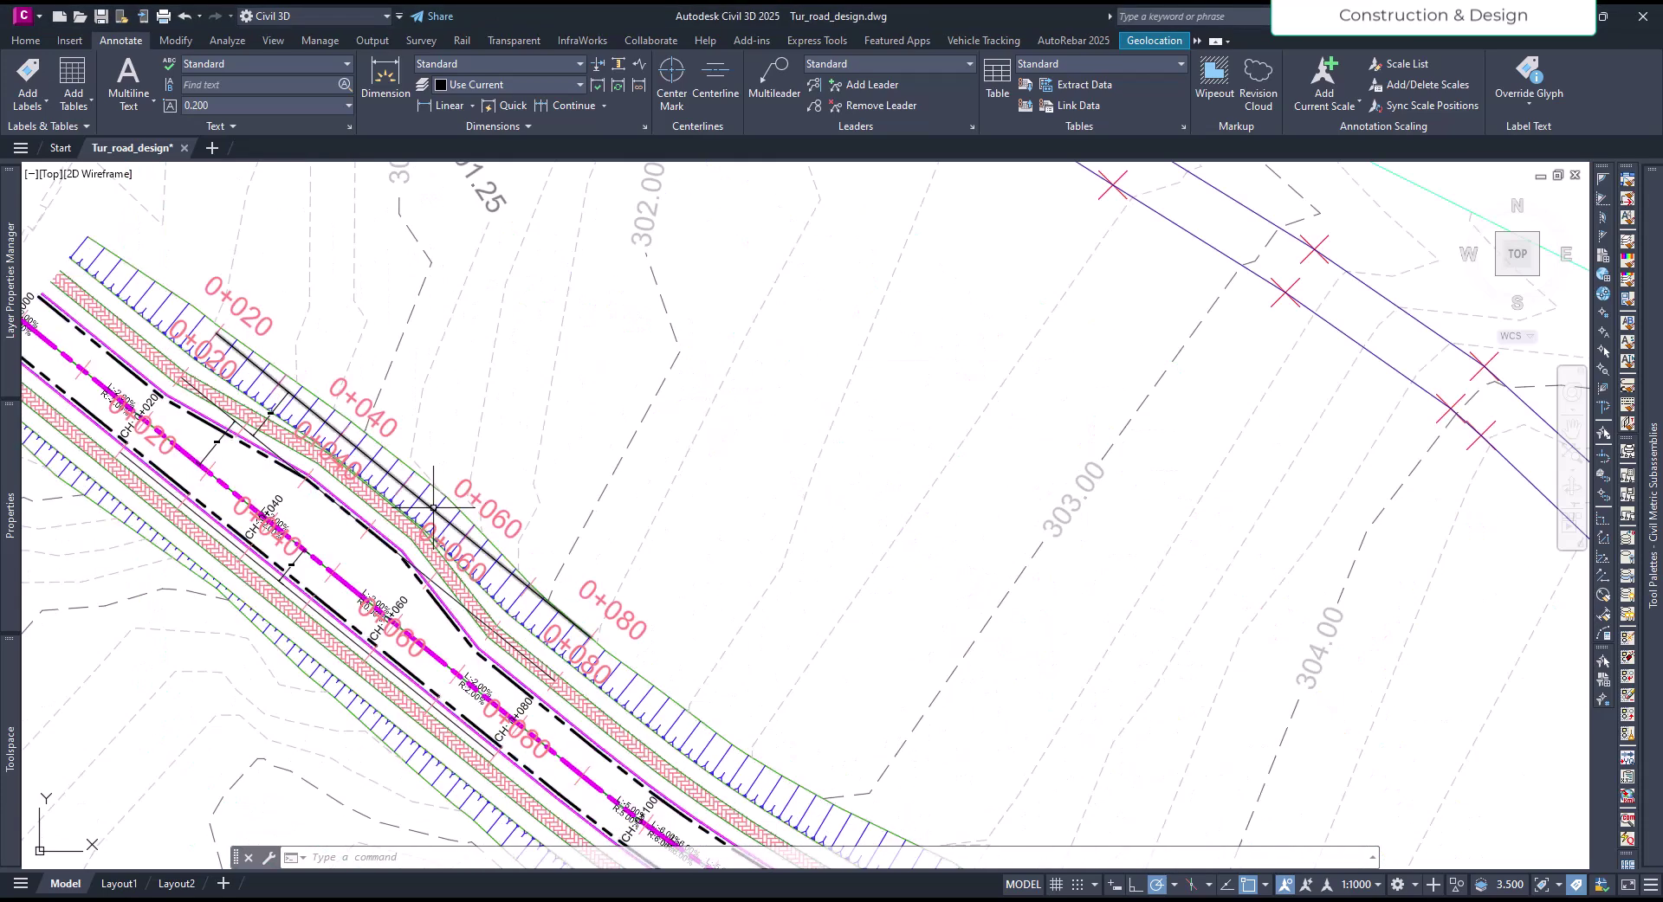
click(403, 486)
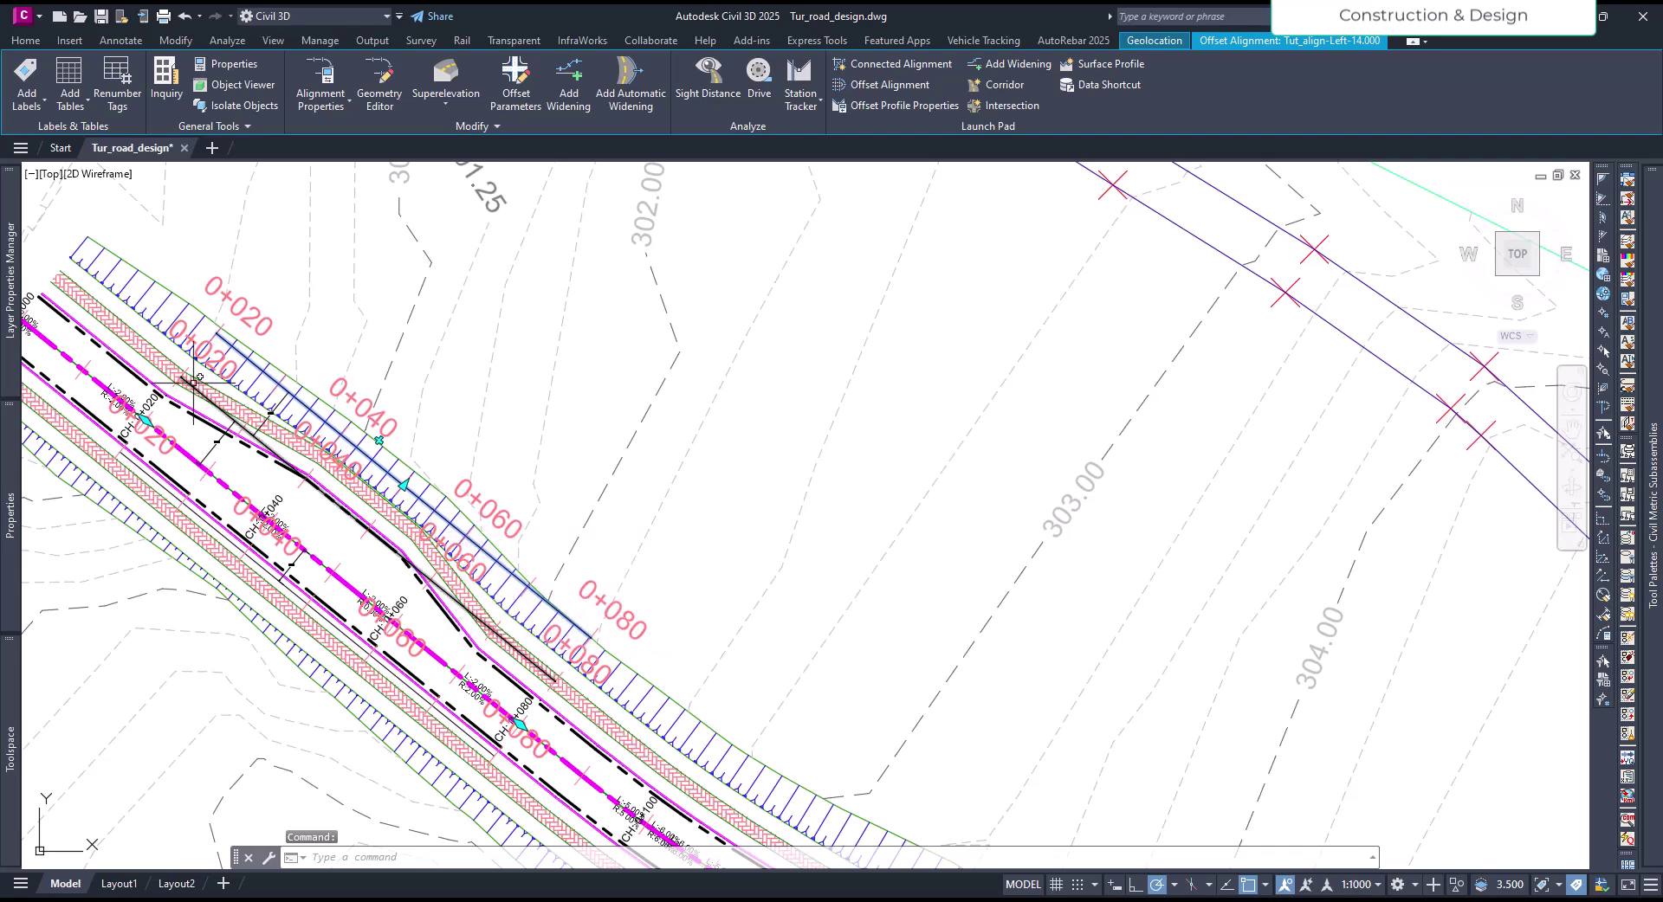
key(Escape)
key(Escape)
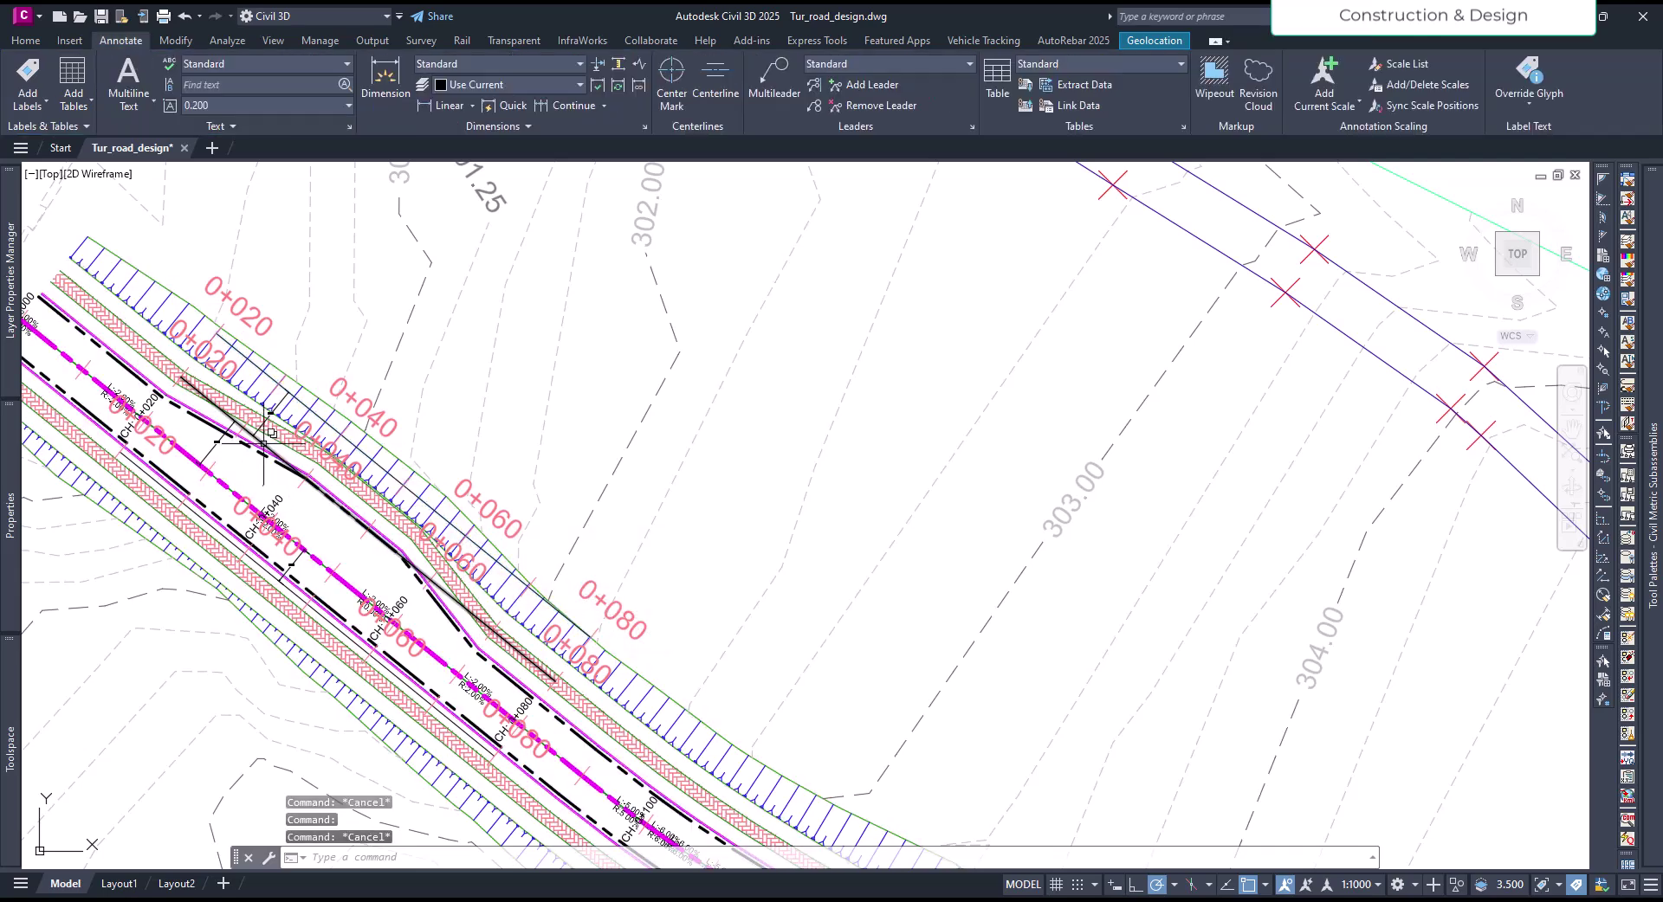
scroll(332, 518, down, 4)
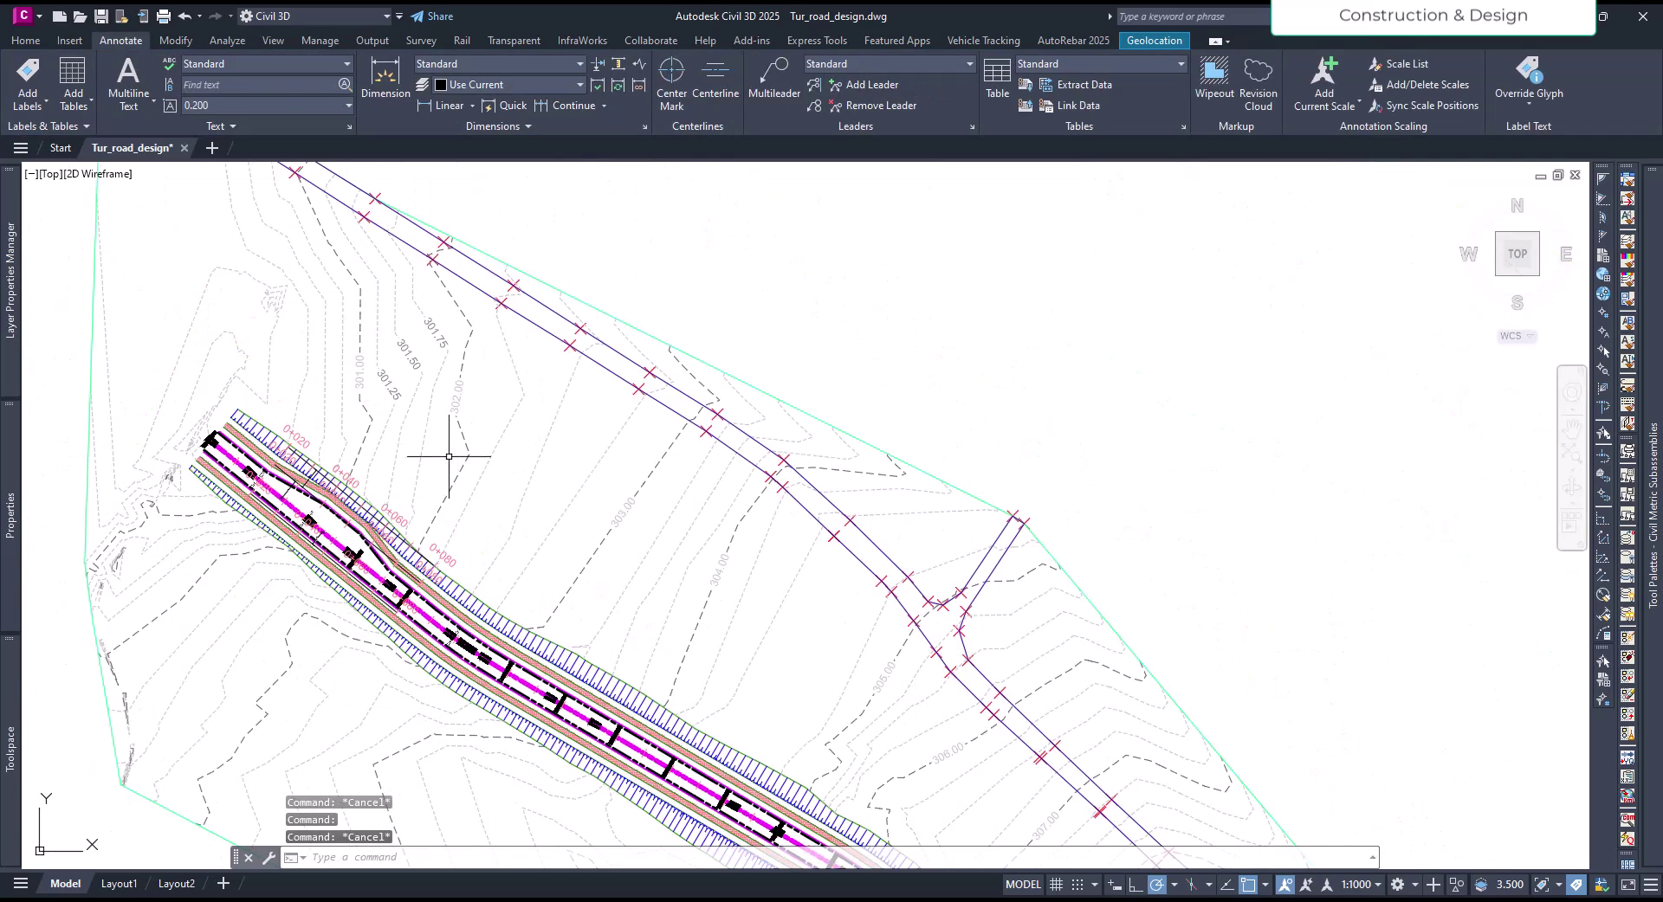
middle_drag(445, 456, 398, 512)
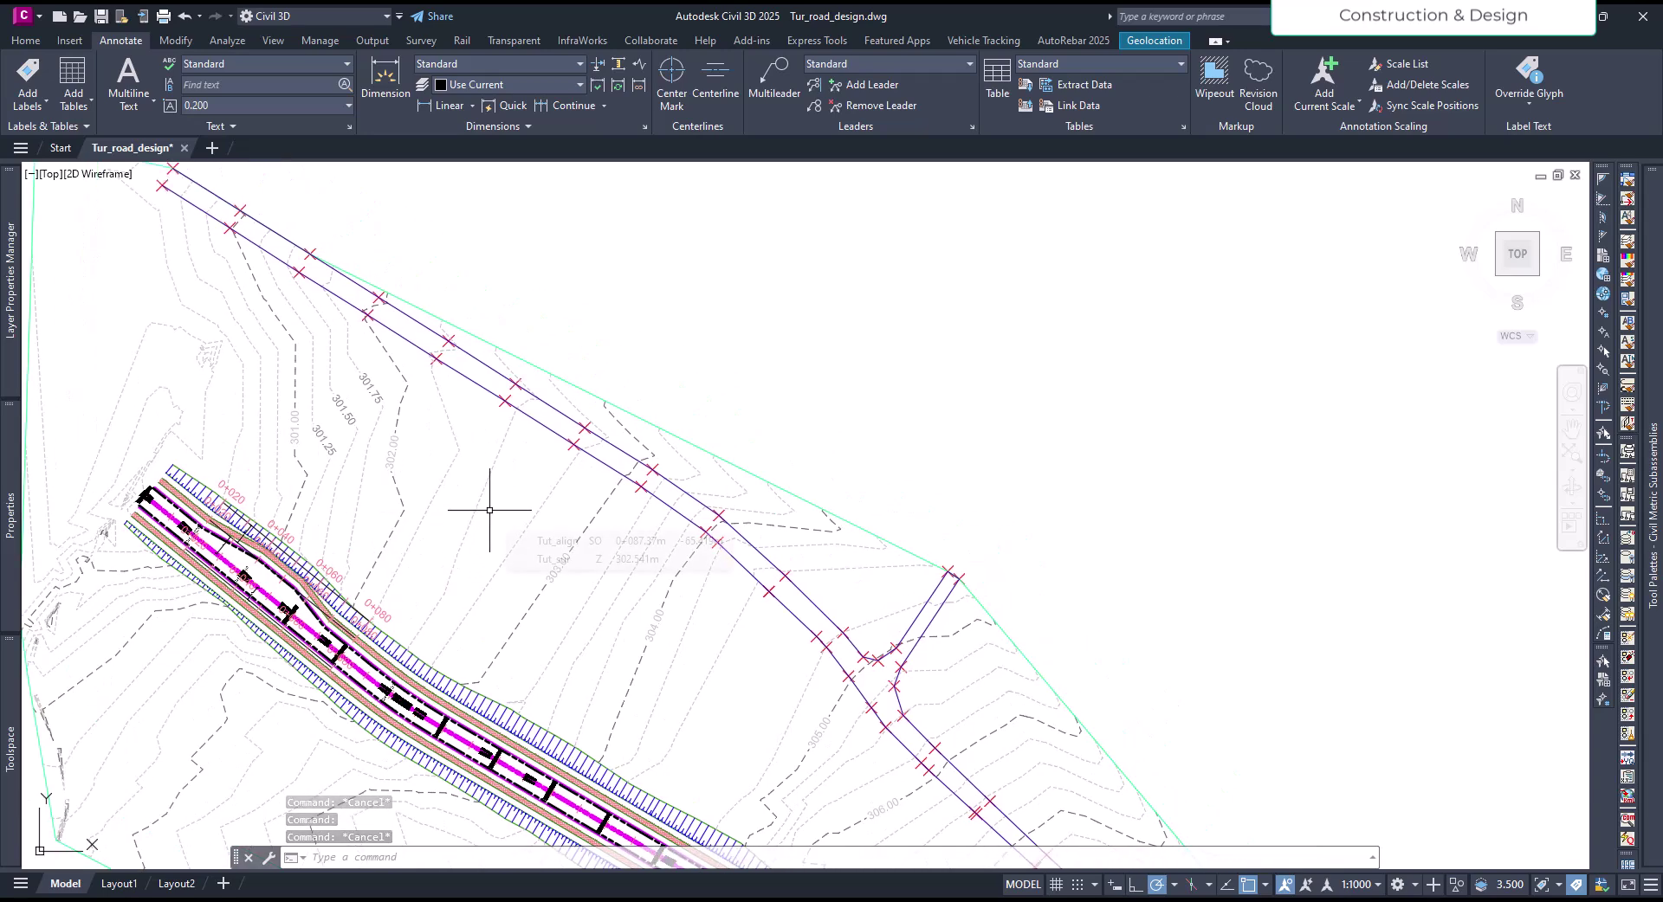
scroll(489, 510, up, 2)
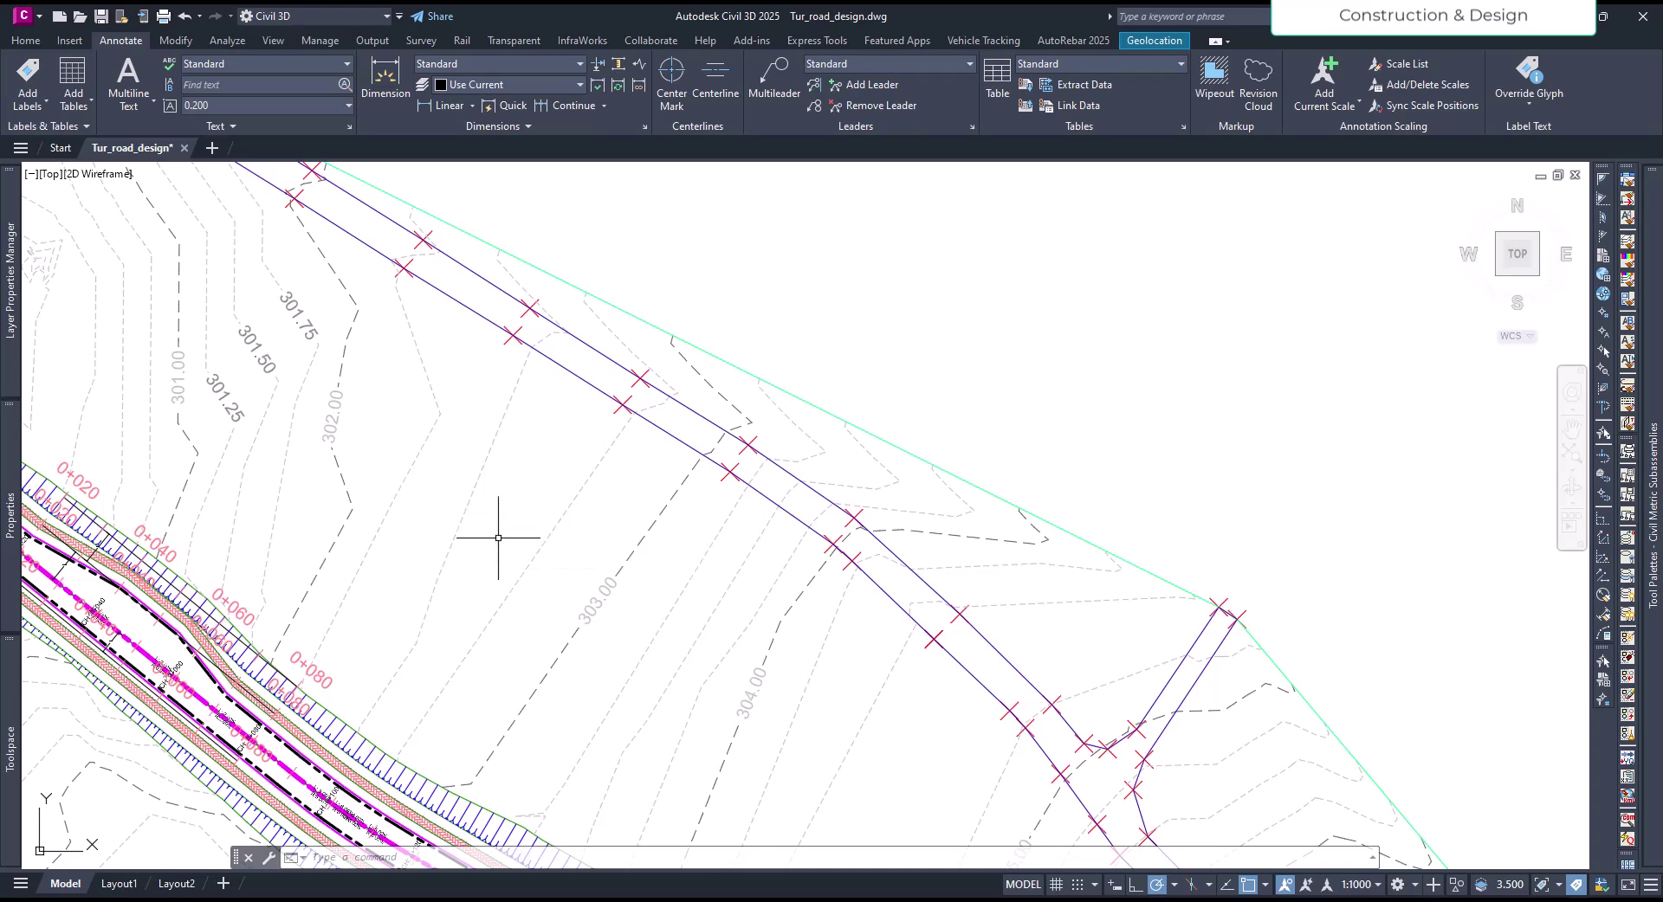
scroll(486, 522, down, 2)
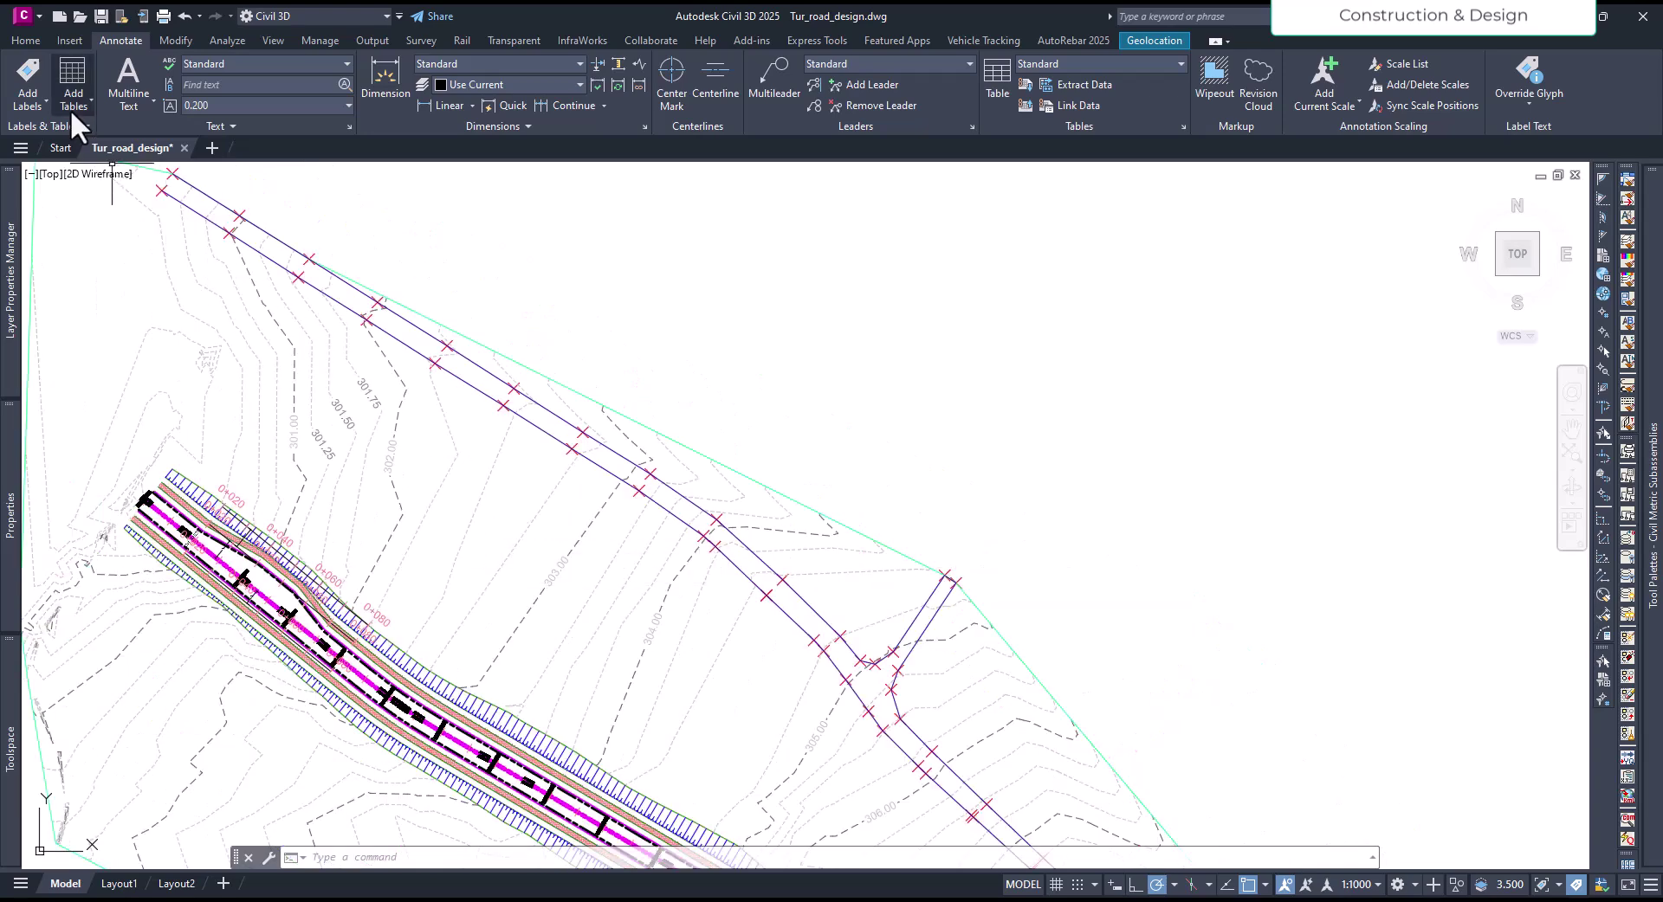
Switch to the Home ribbon and show the Alignment creation tools list
click(26, 41)
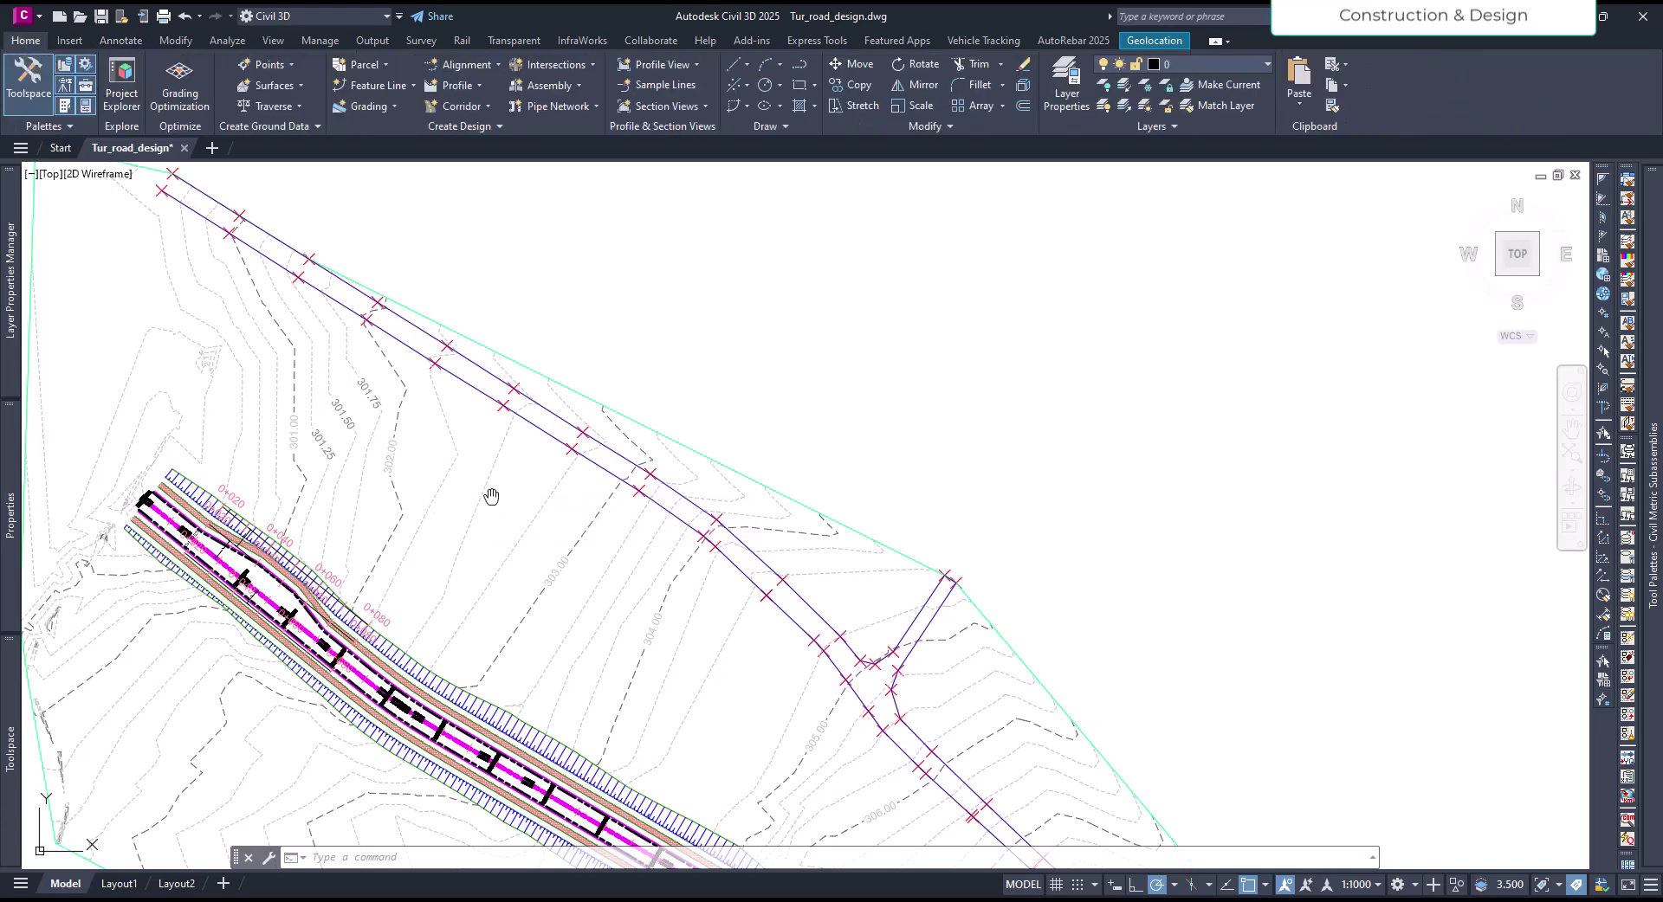
middle_drag(491, 496, 482, 538)
scroll(481, 540, up, 2)
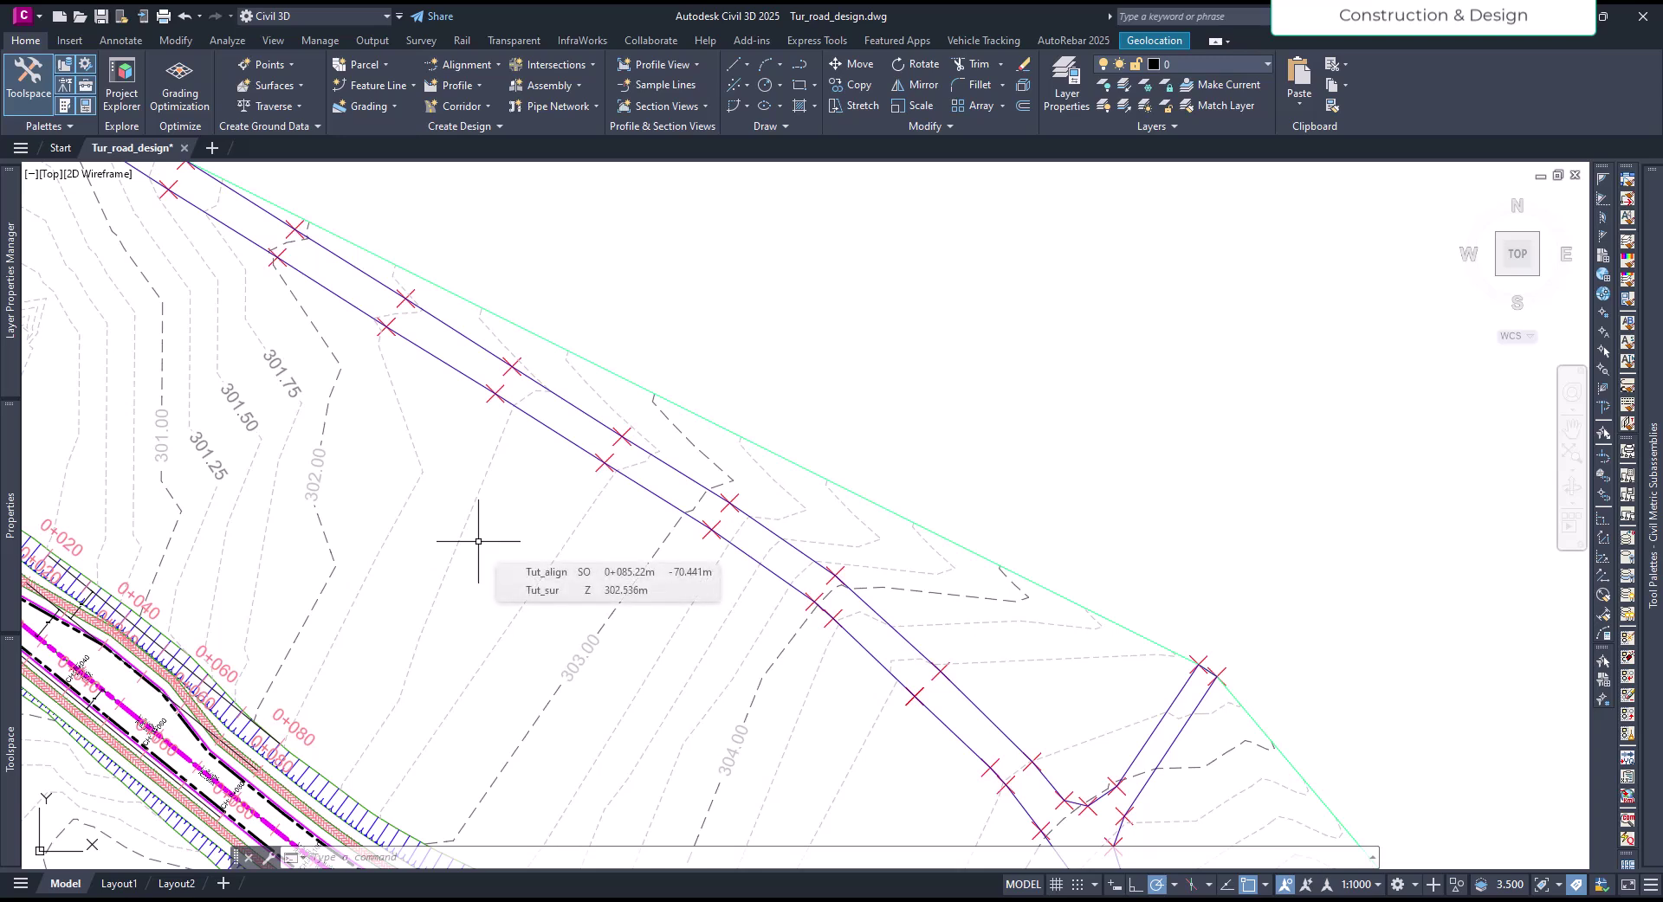
click(496, 65)
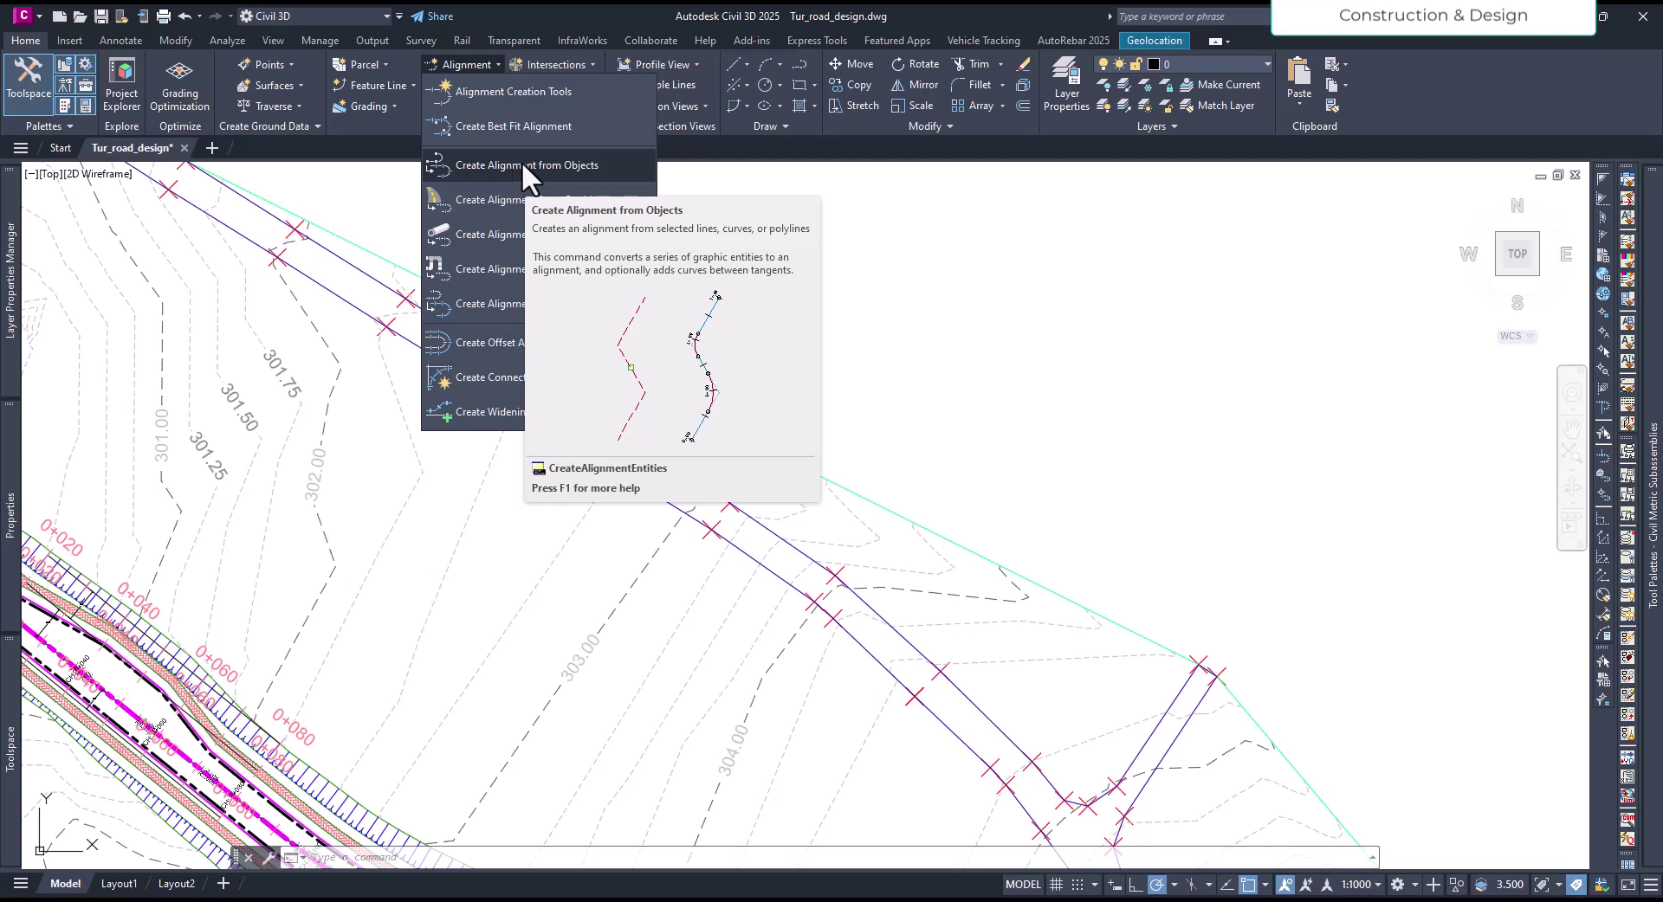
Draw a four-point, three-segment polyline with PL across the open ground beside the road
click(783, 378)
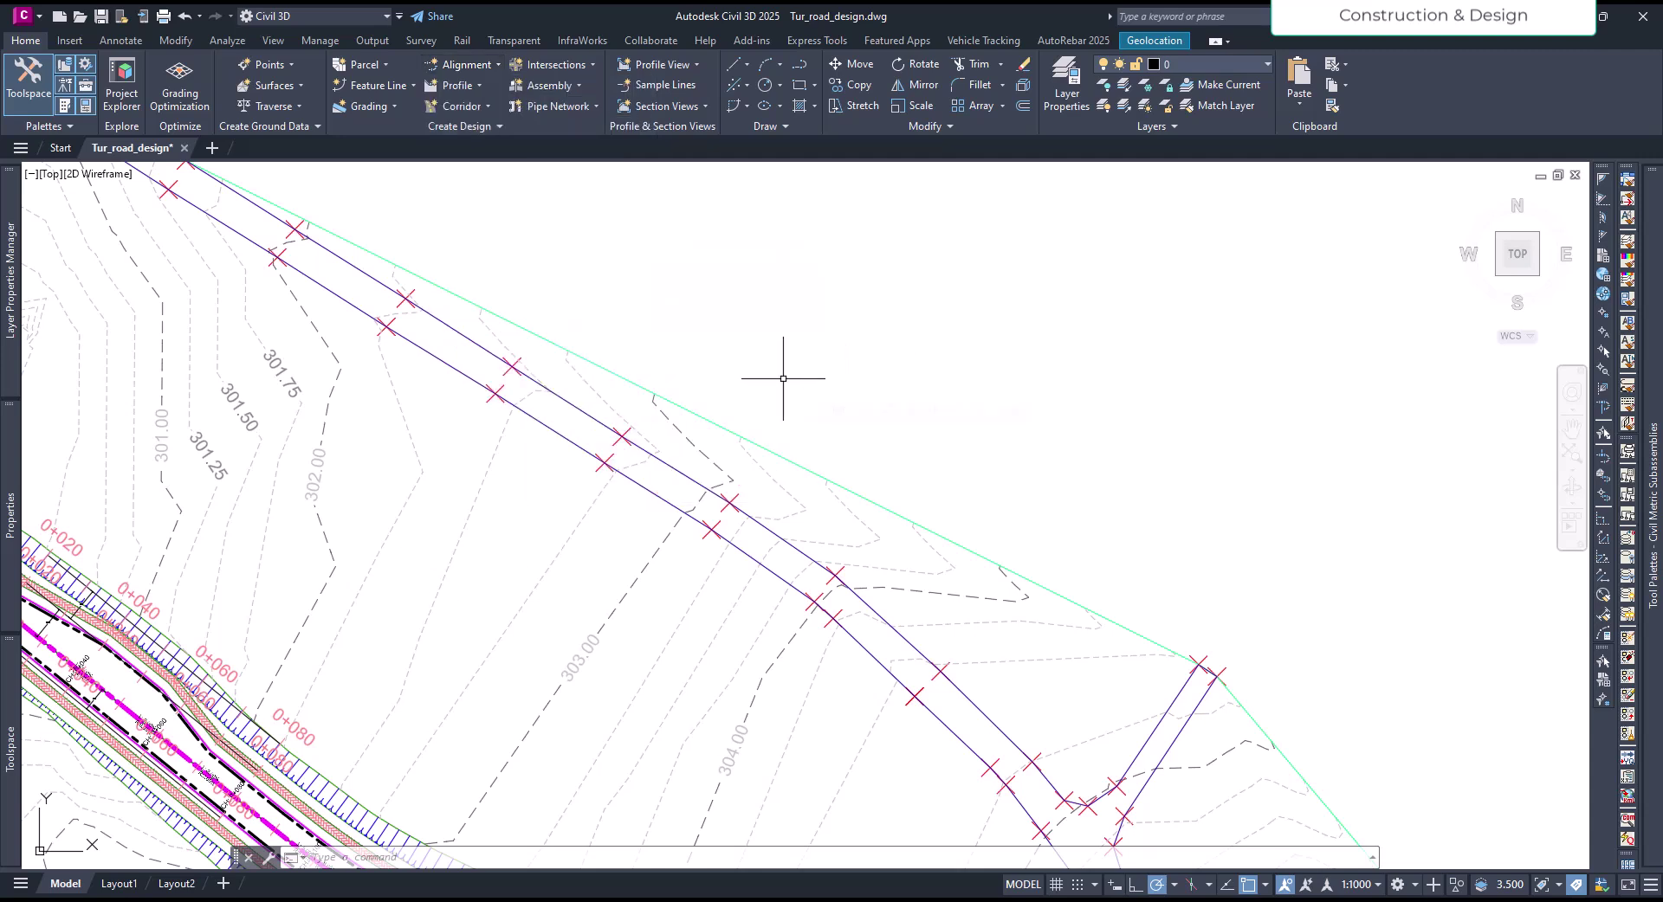
text(pl)
key(Return)
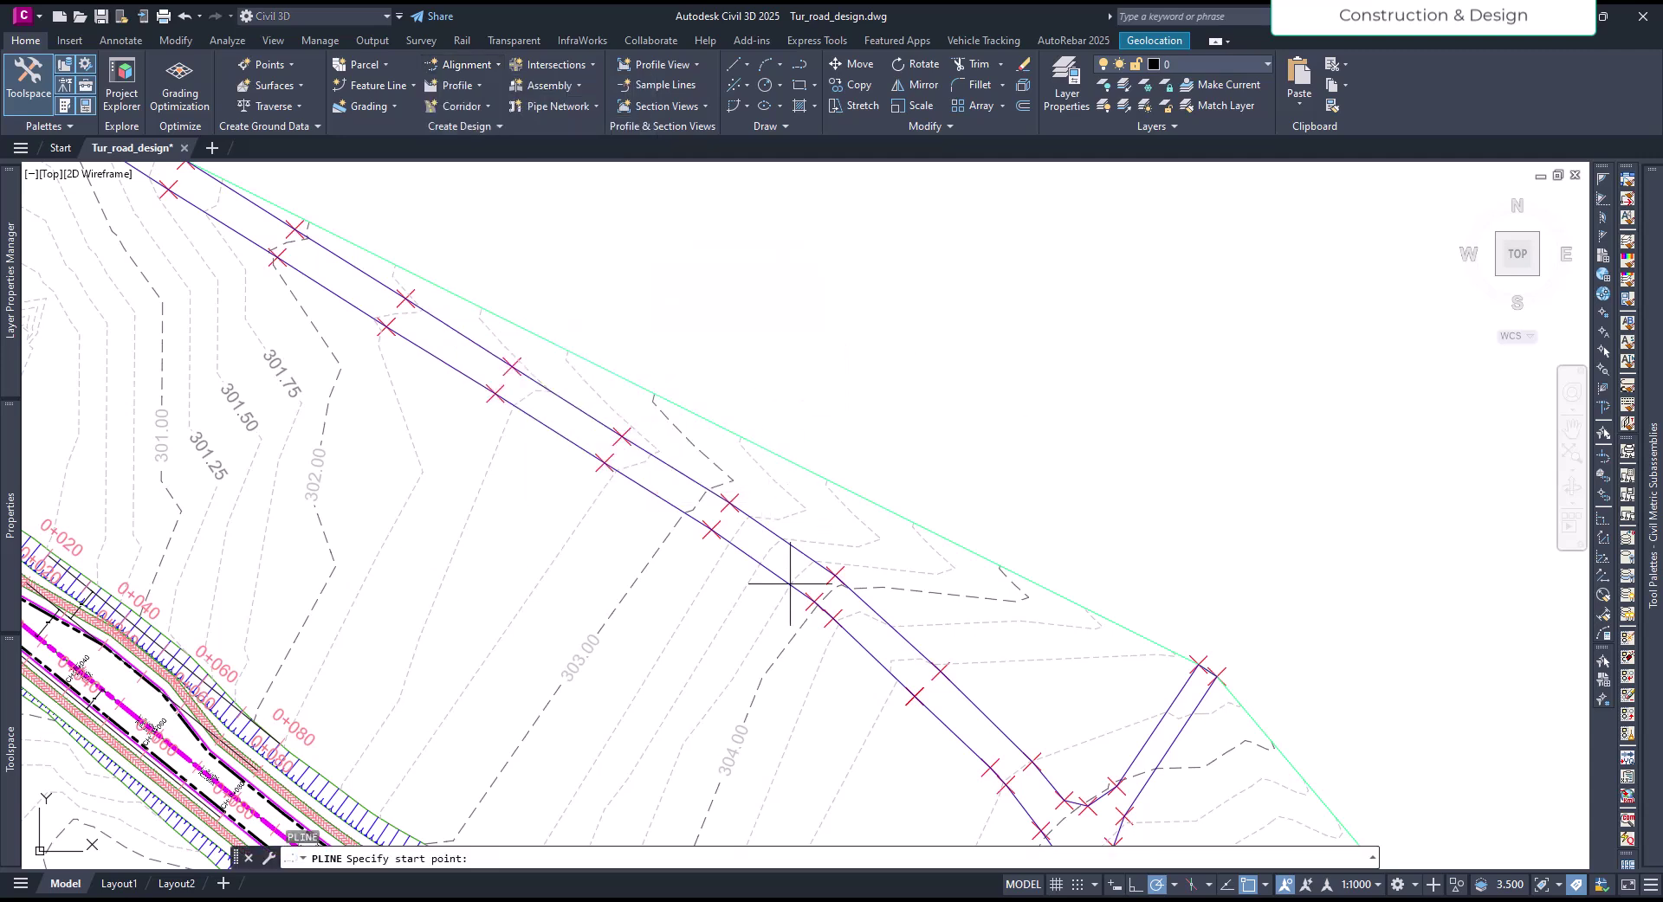
click(368, 424)
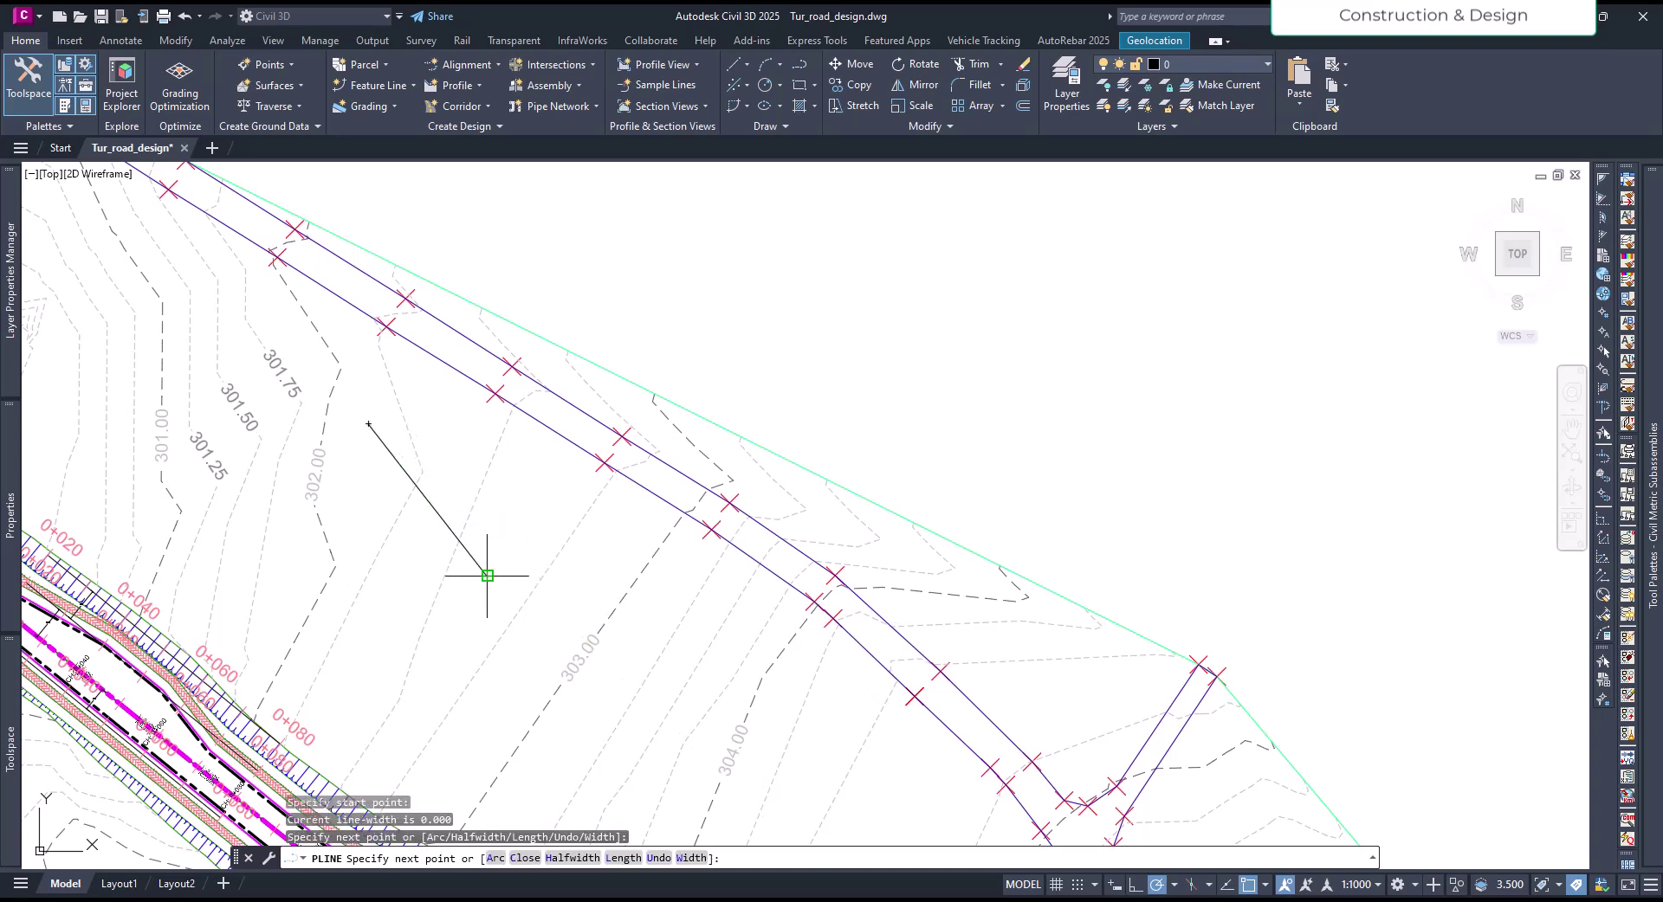
click(486, 577)
click(711, 705)
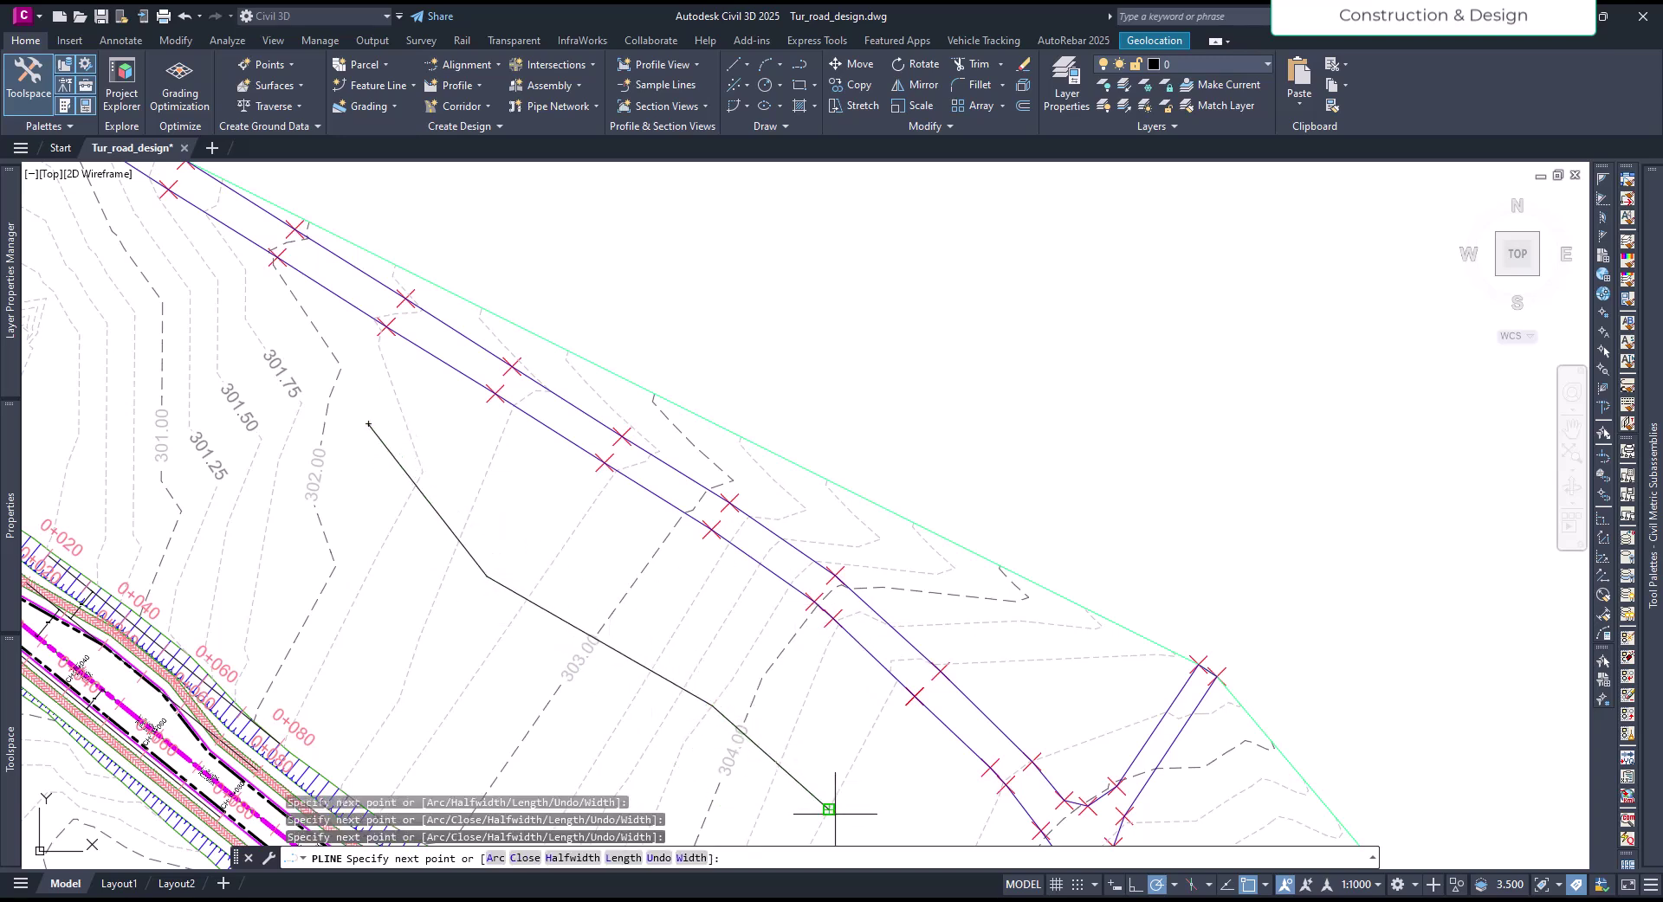
click(829, 809)
key(Escape)
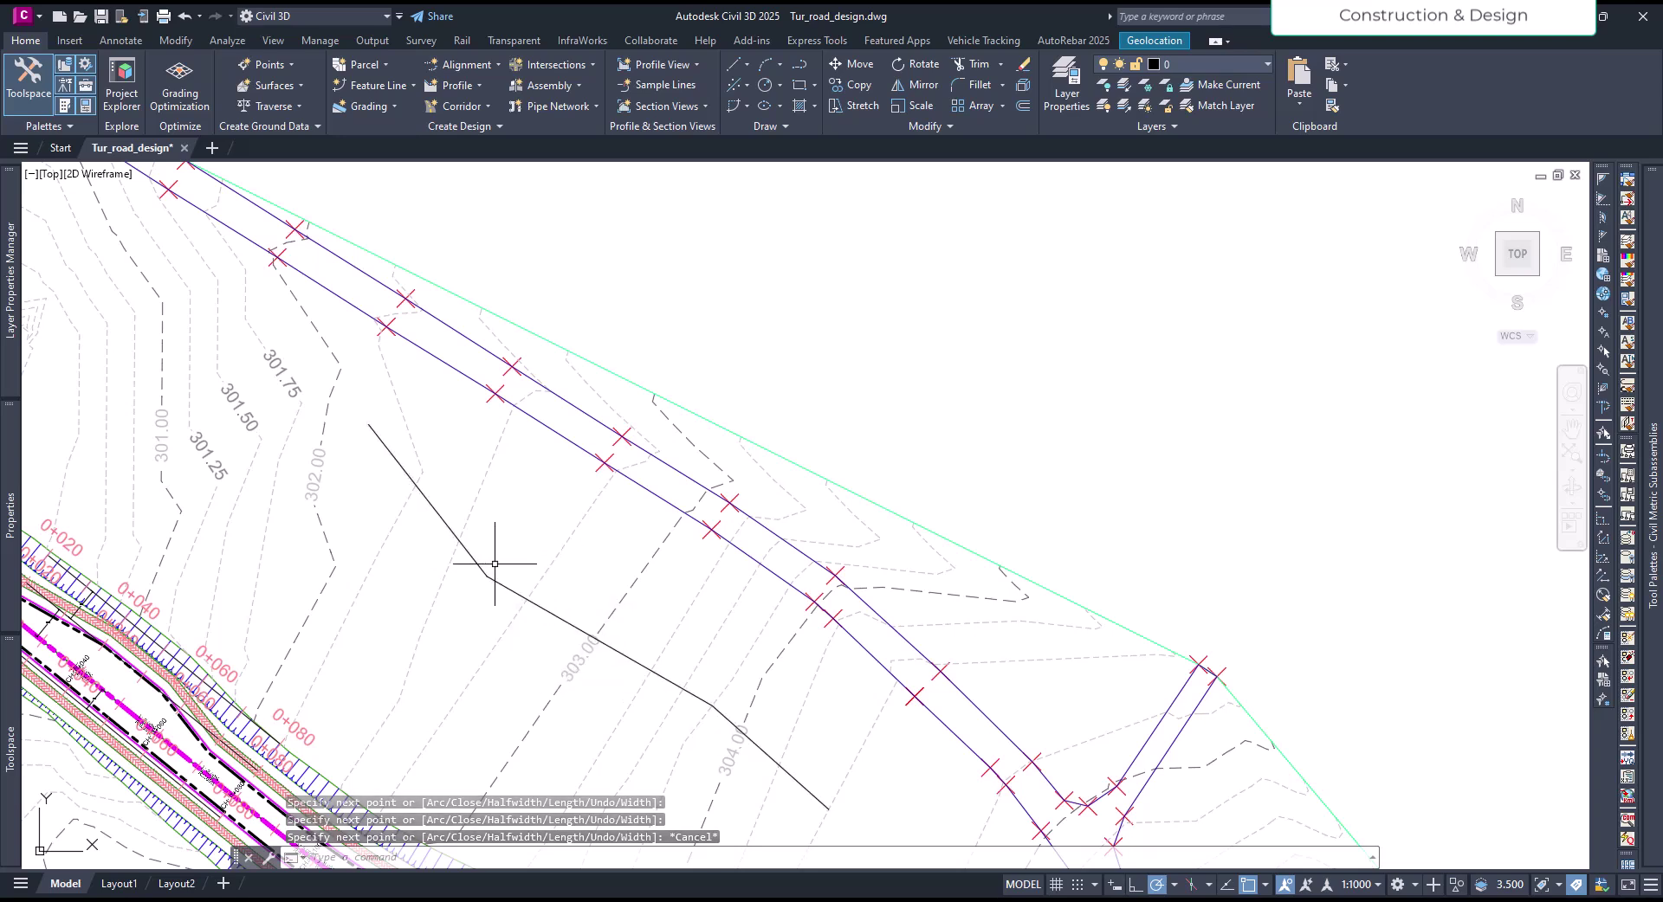
Create an alignment from the new polyline and accept its direction
click(491, 62)
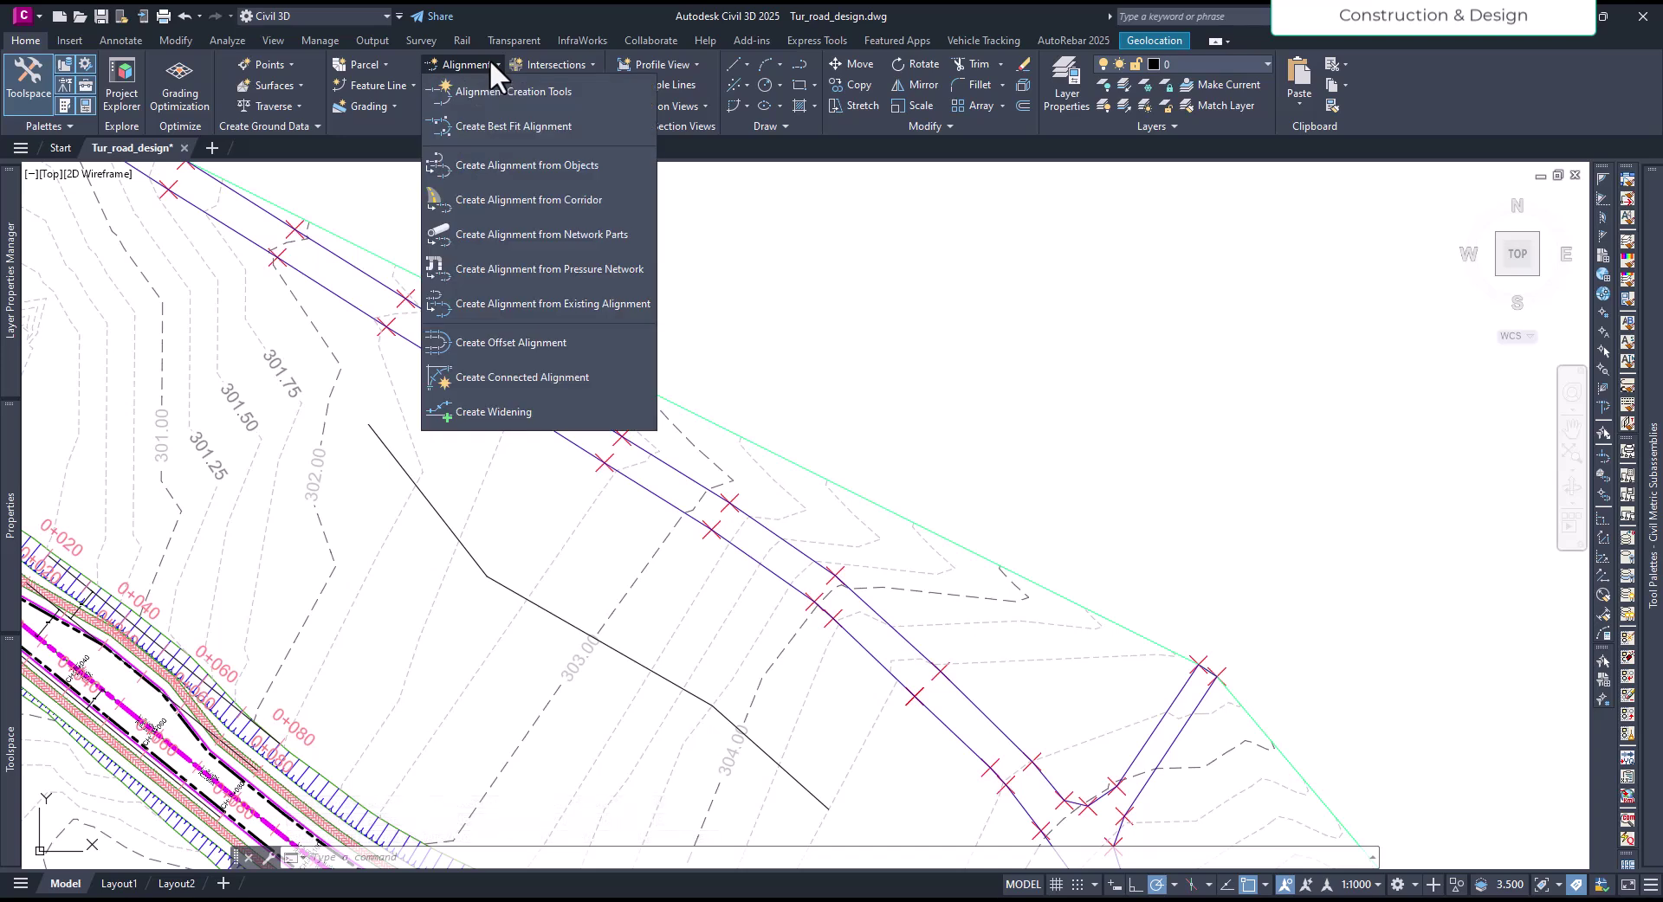
click(523, 169)
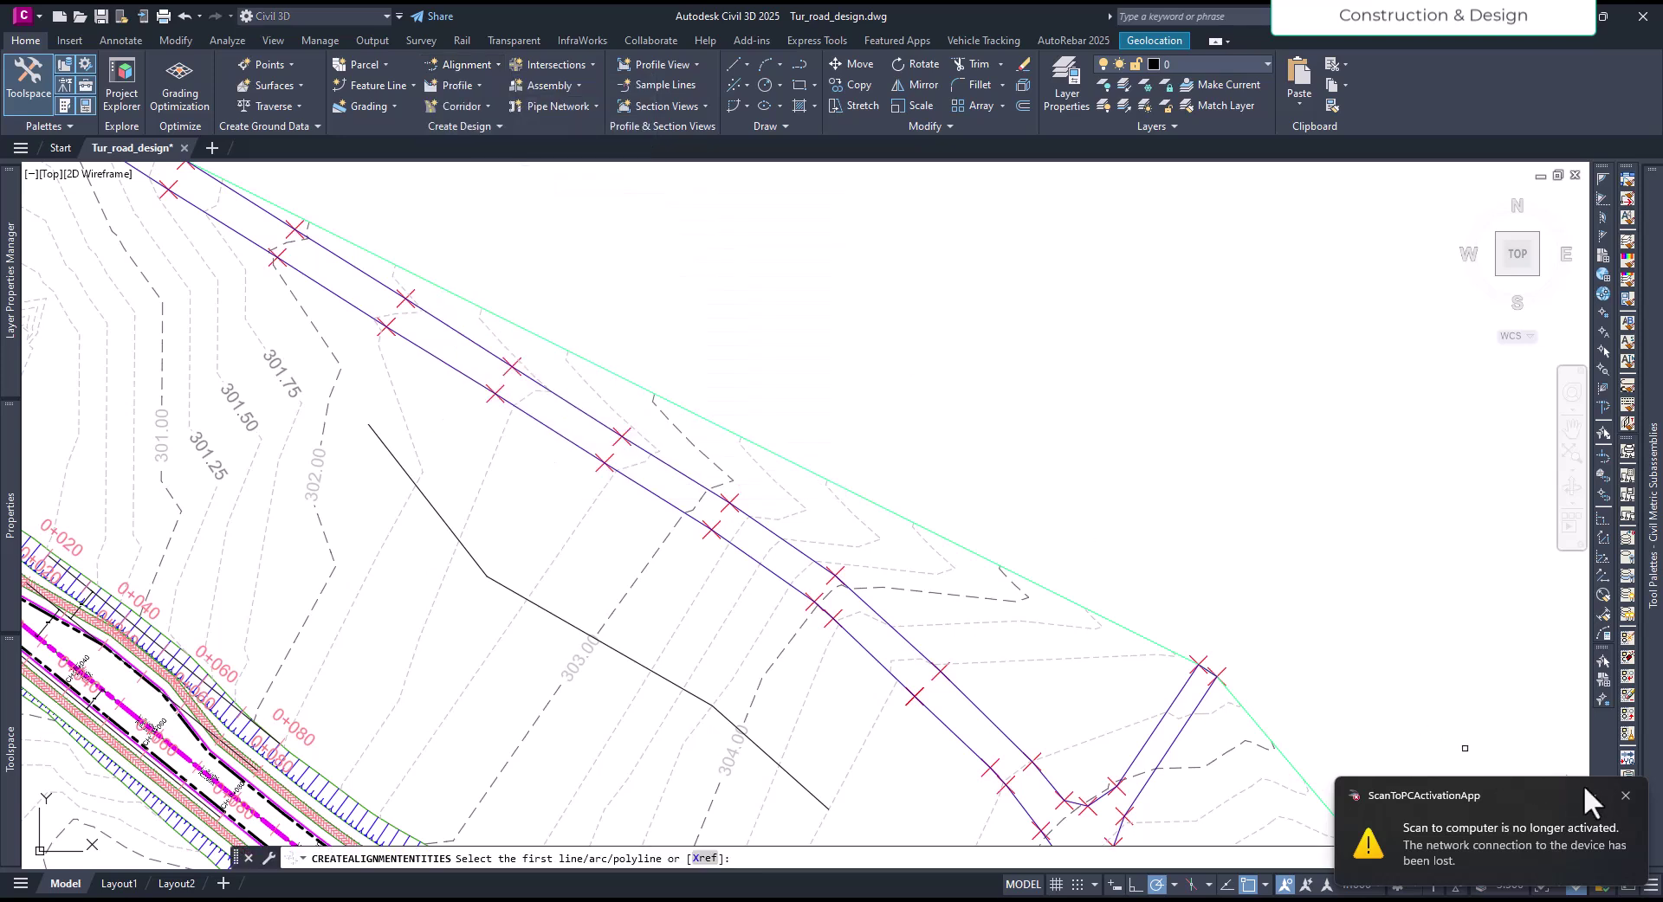
click(1622, 796)
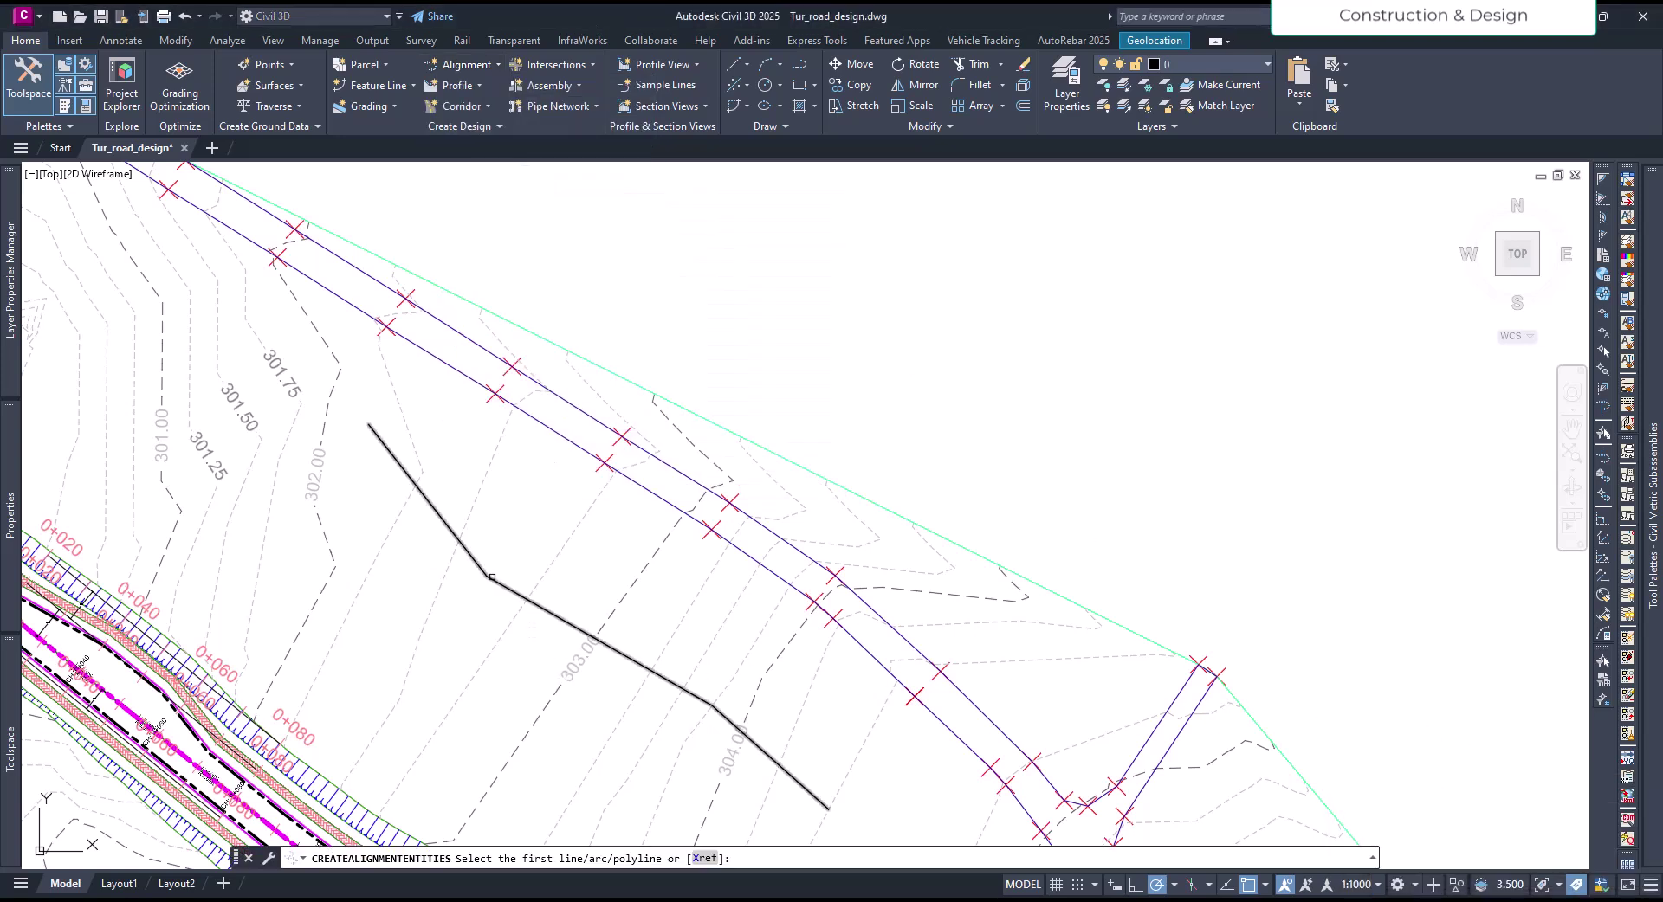
click(491, 577)
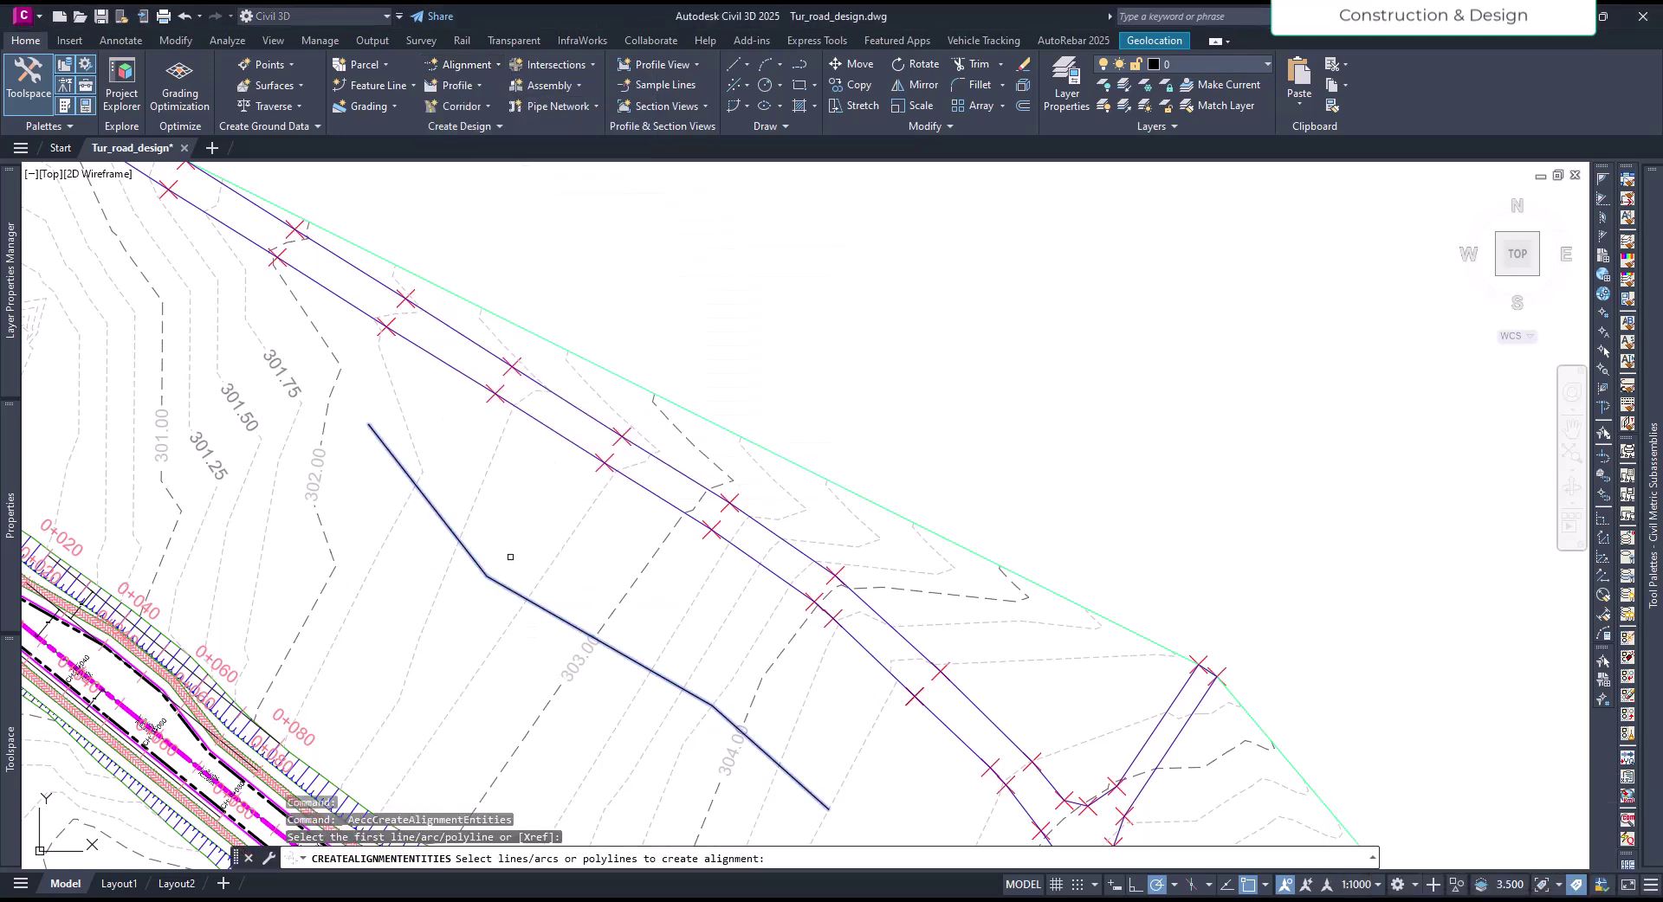
key(Return)
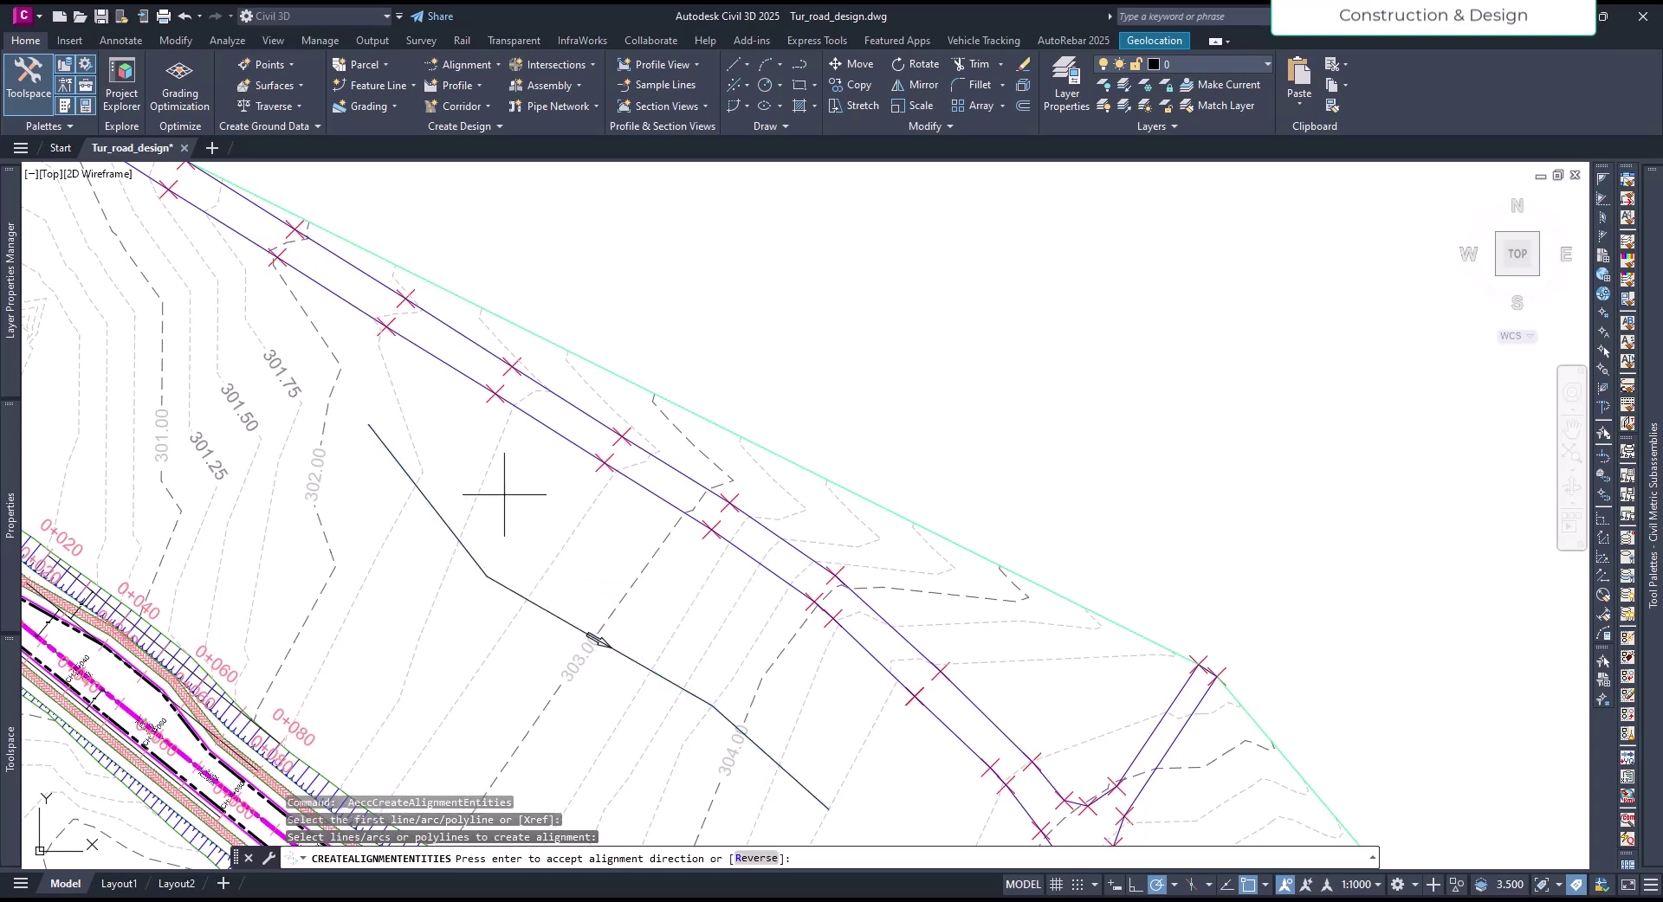
key(Return)
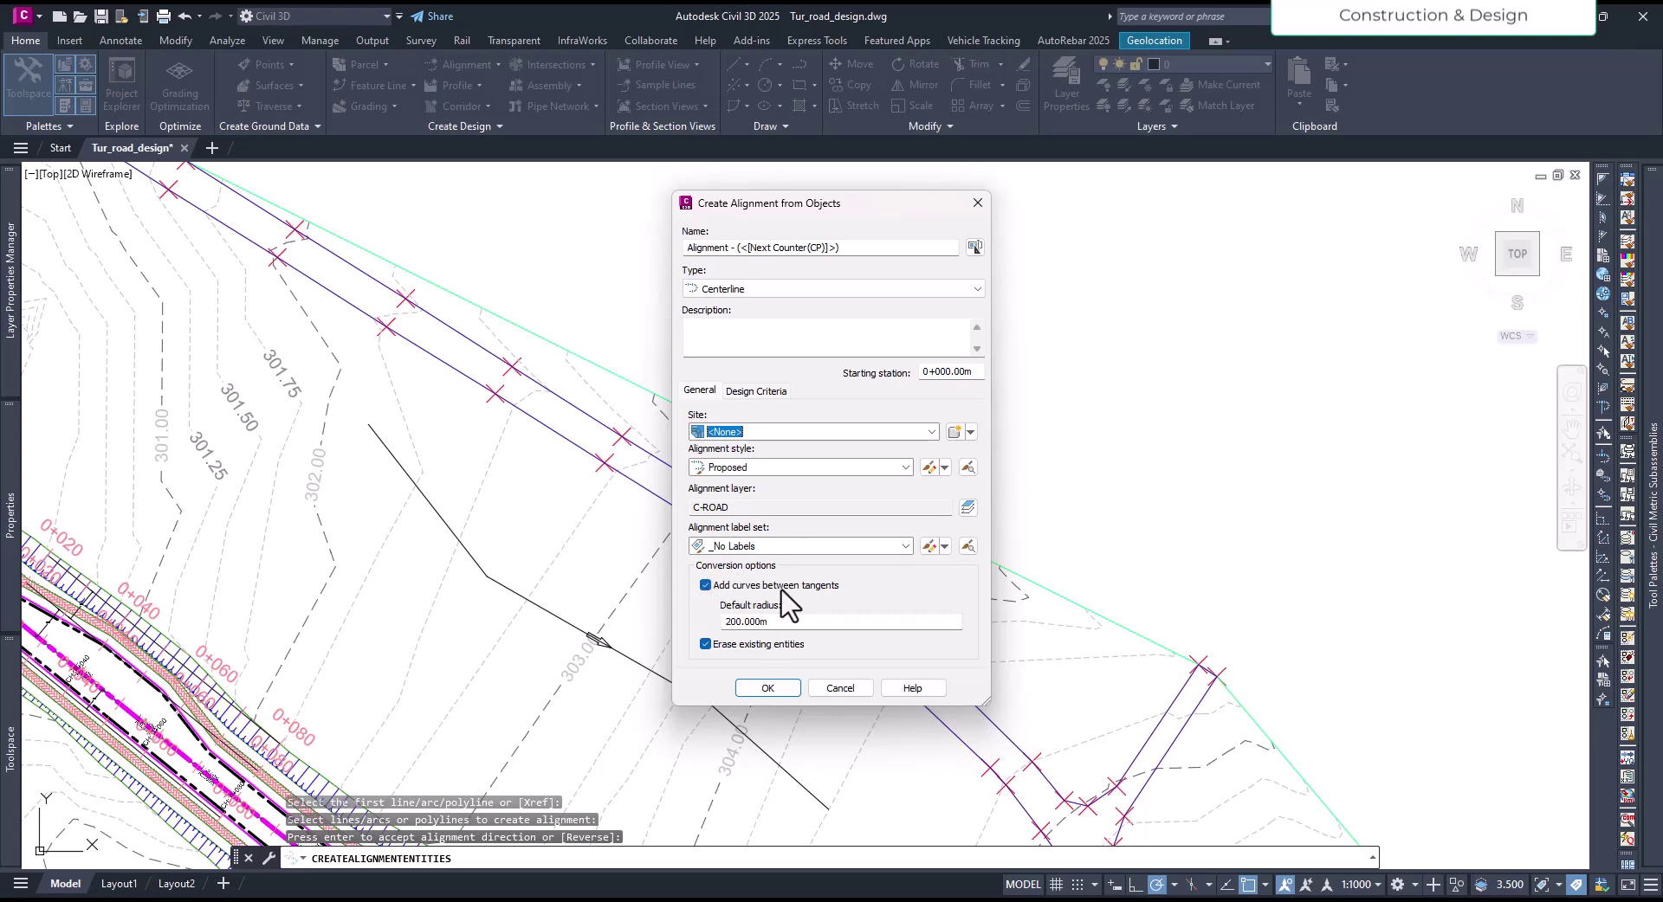
click(767, 689)
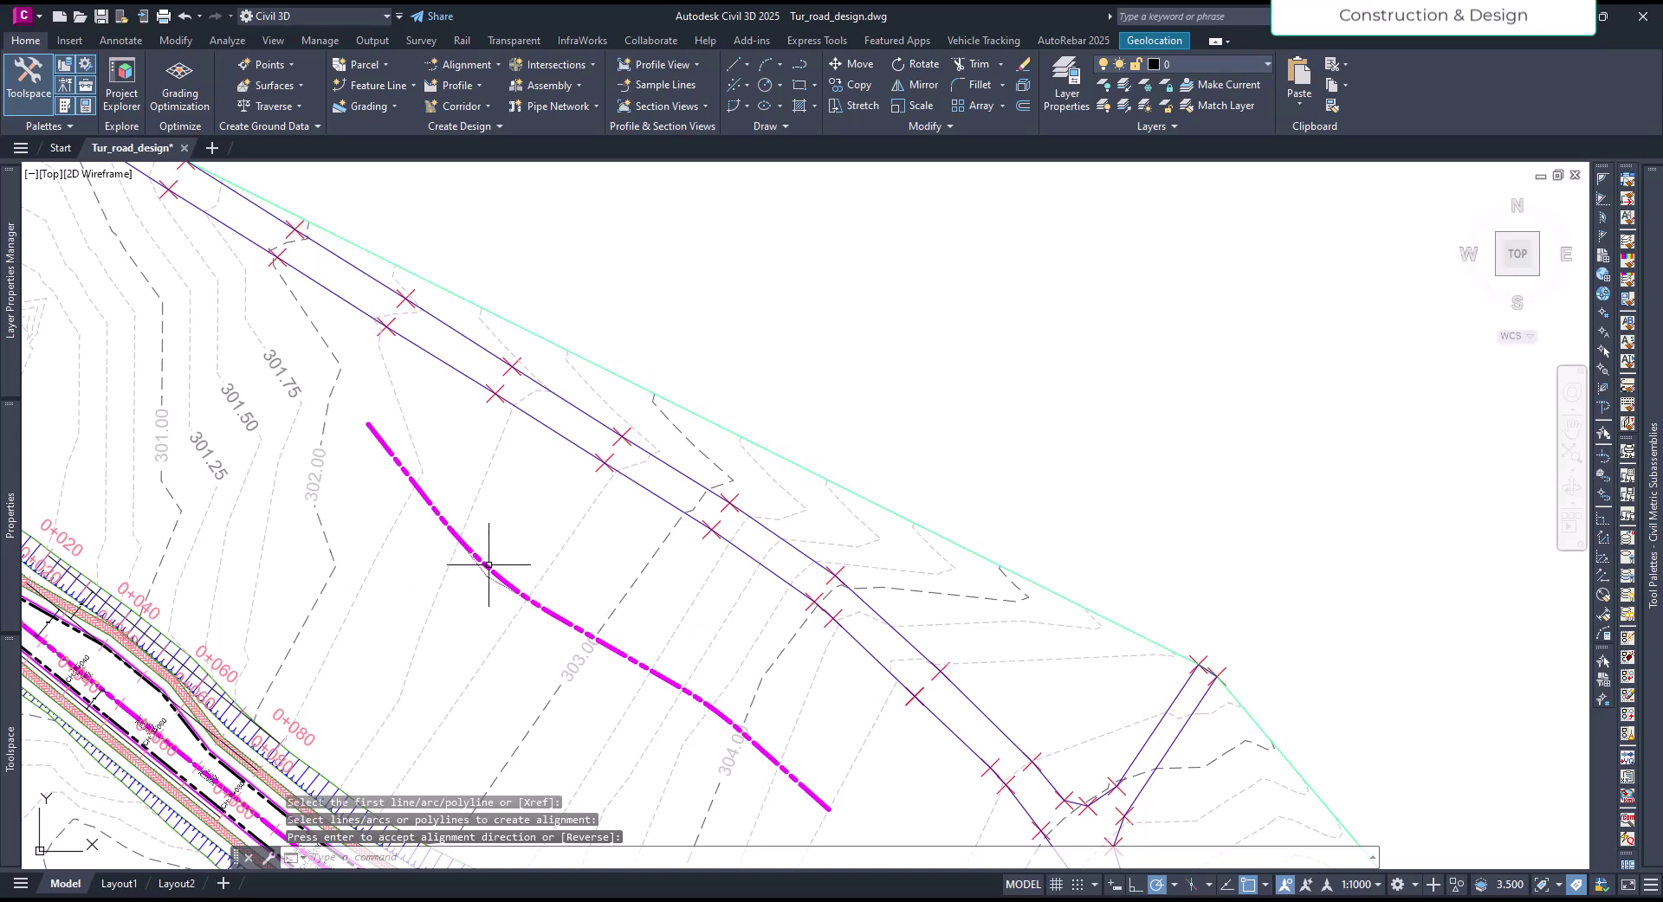
key(Escape)
middle_drag(502, 568, 645, 481)
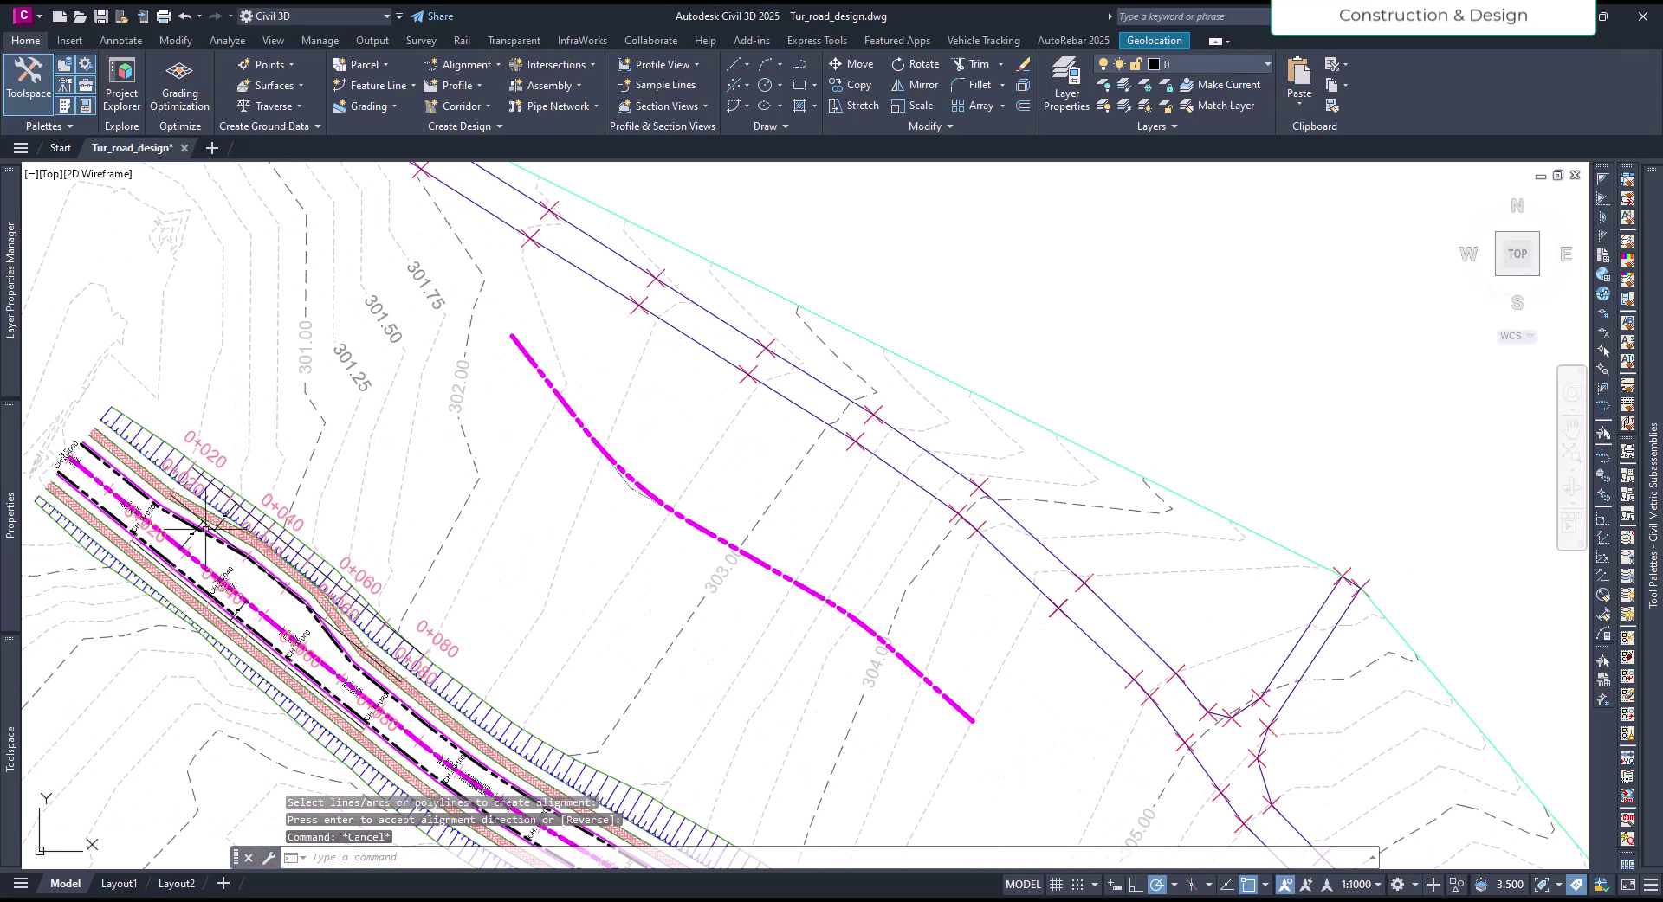
scroll(661, 501, up, 4)
click(631, 490)
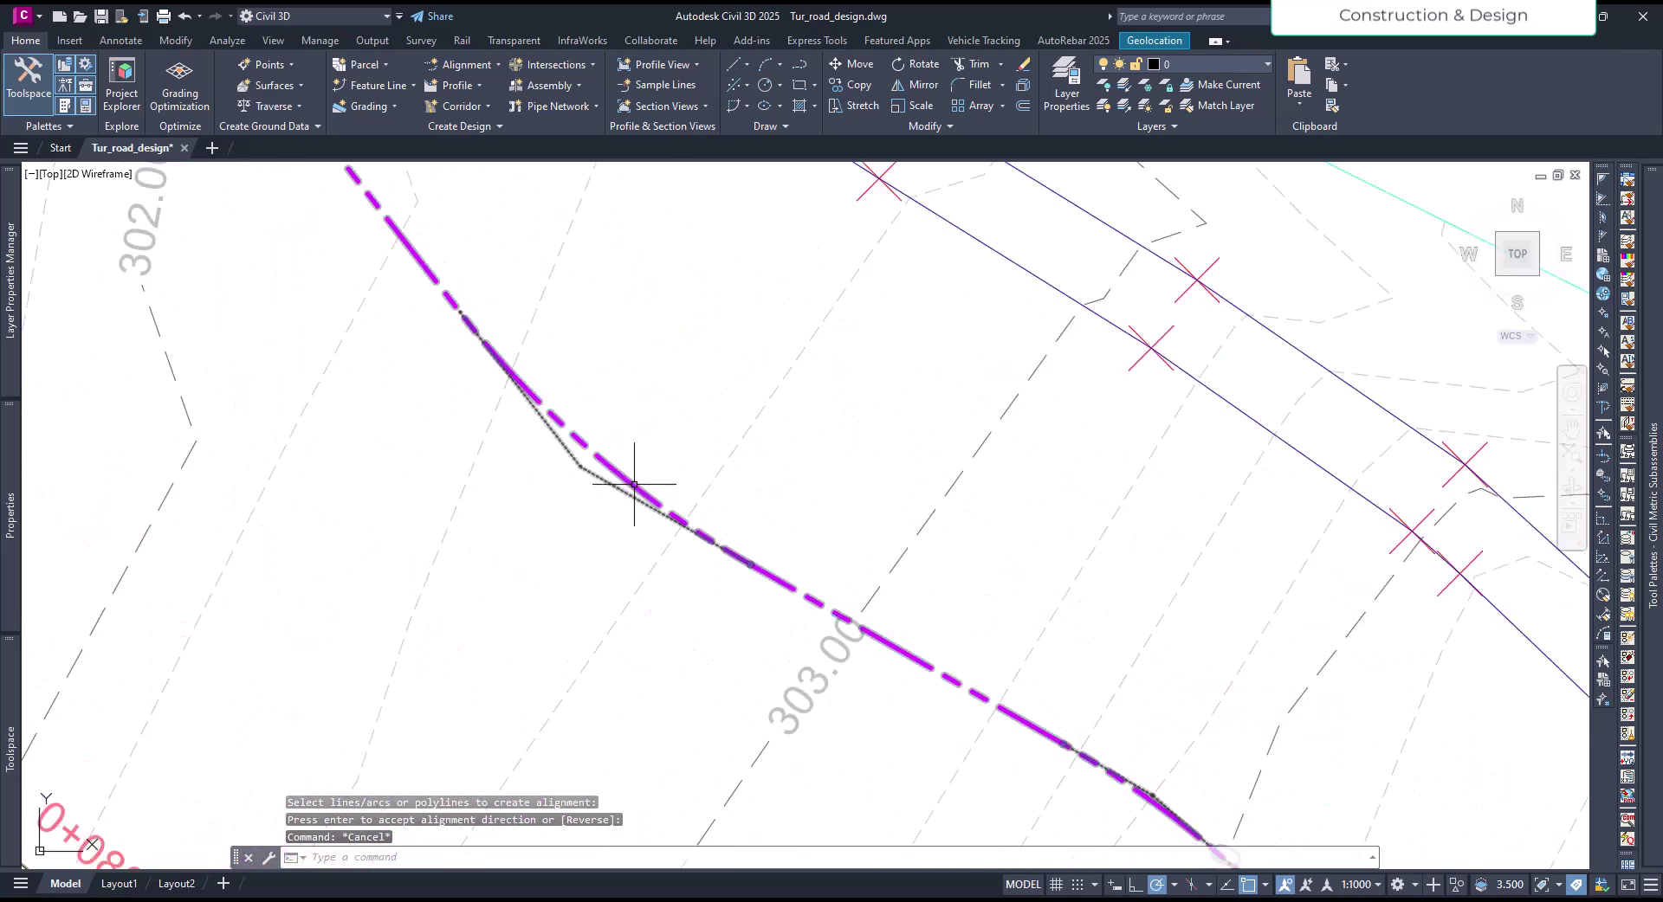
scroll(543, 549, down, 3)
middle_drag(575, 520, 573, 535)
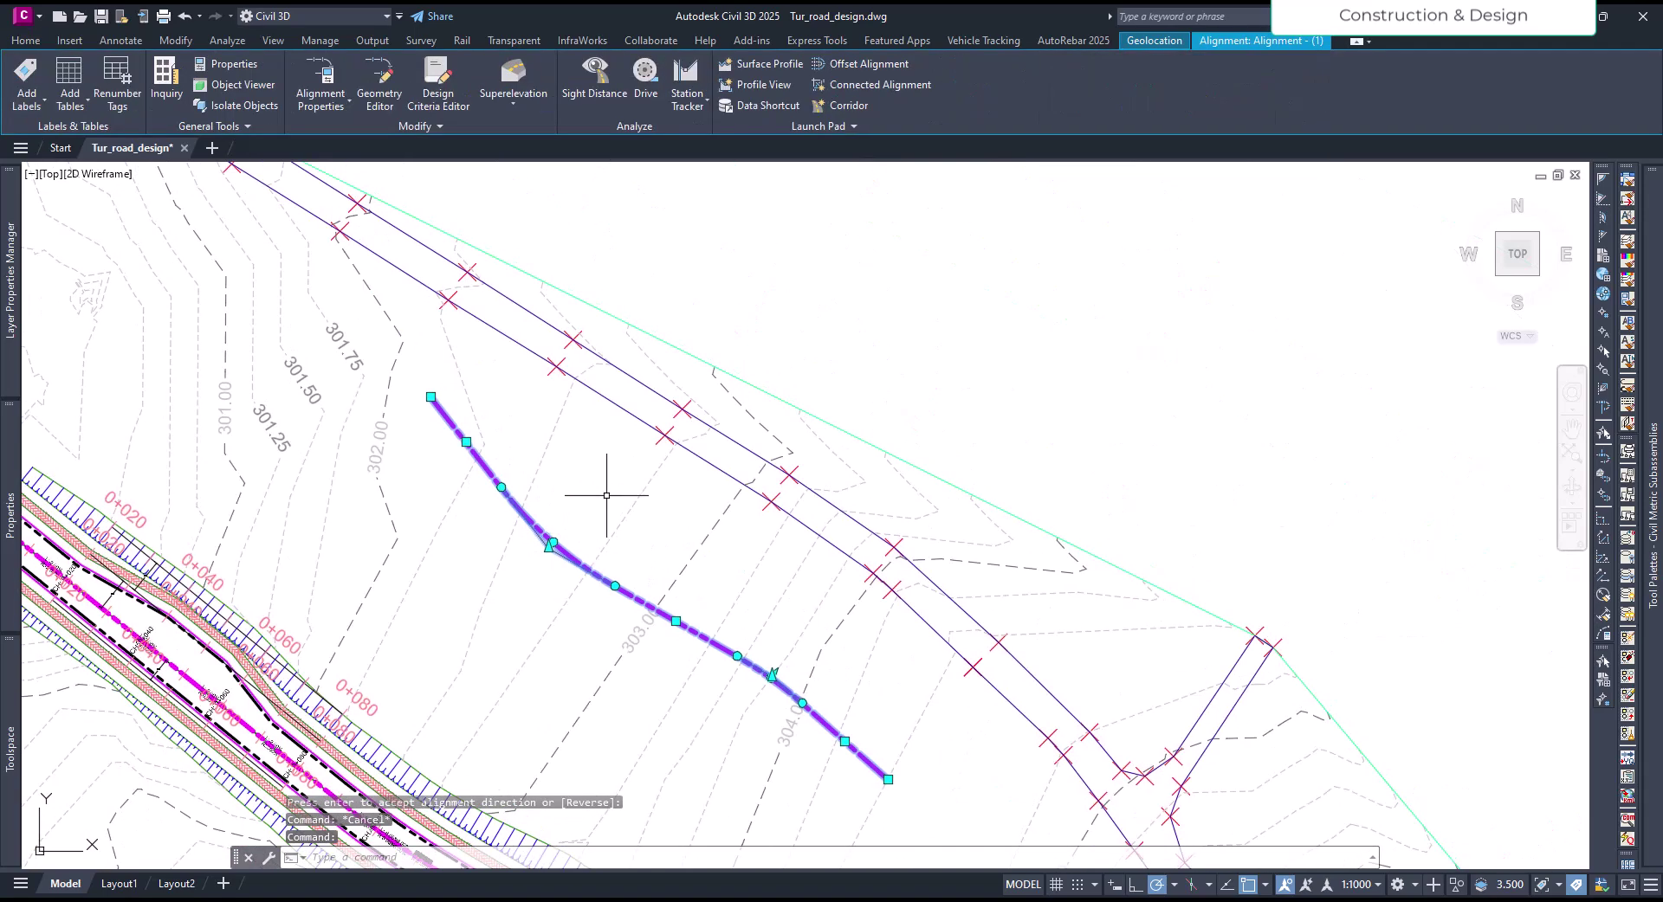
key(Escape)
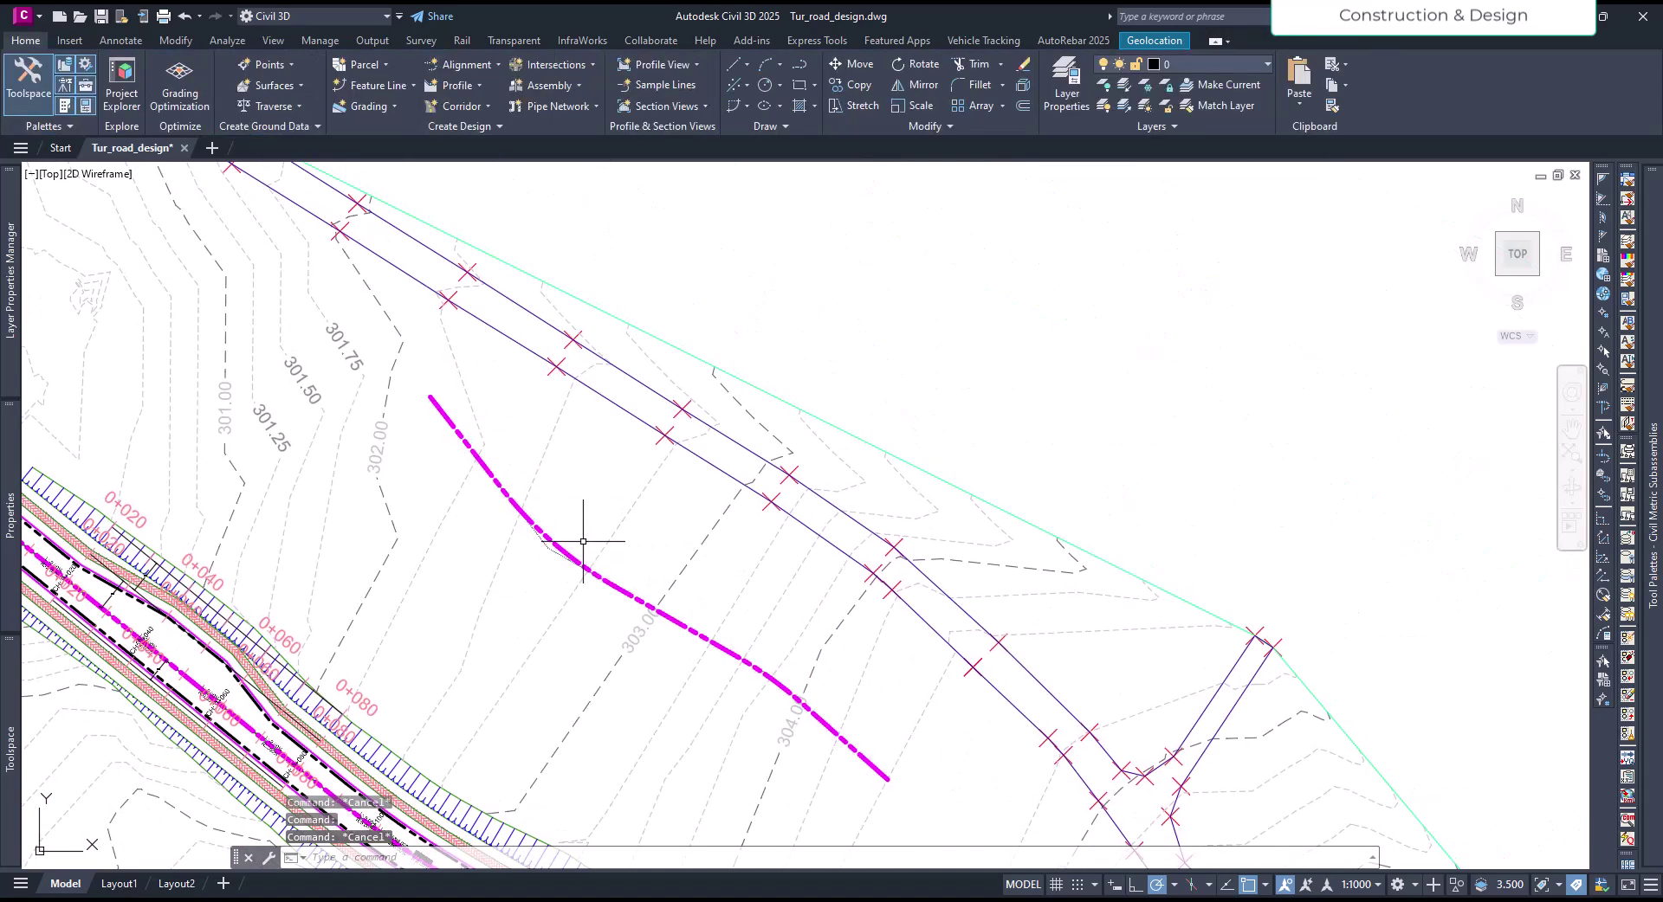
Draw a radius-15 circle on open ground below the magenta alignment's end
click(581, 544)
key(Escape)
text(c)
key(Return)
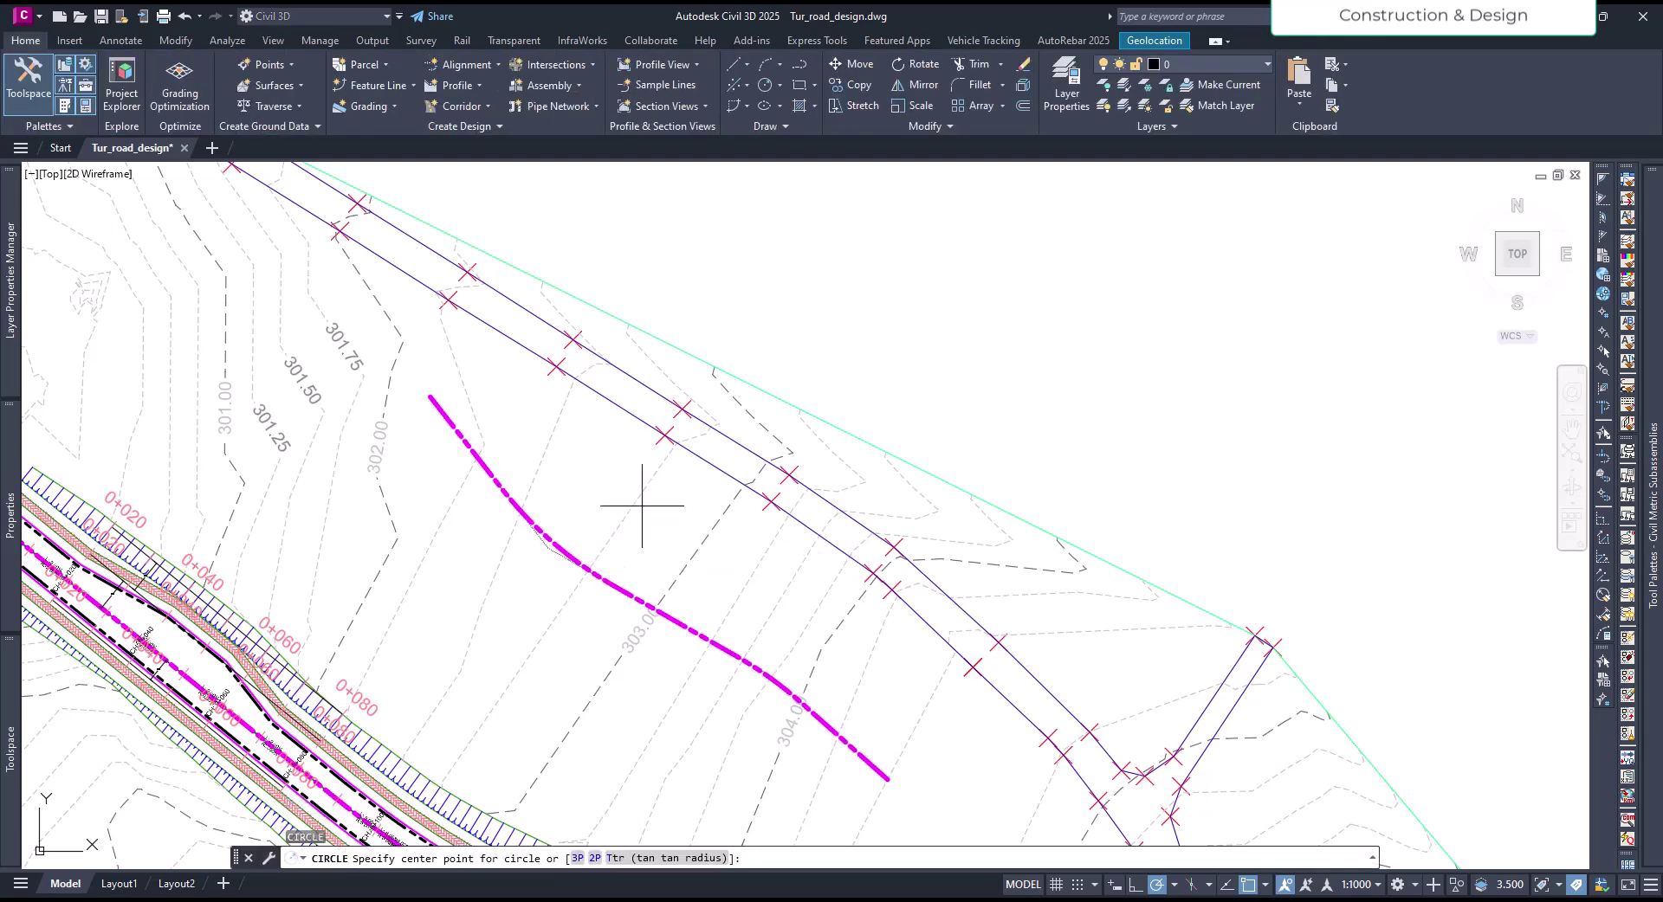
middle_drag(727, 568, 501, 308)
click(746, 598)
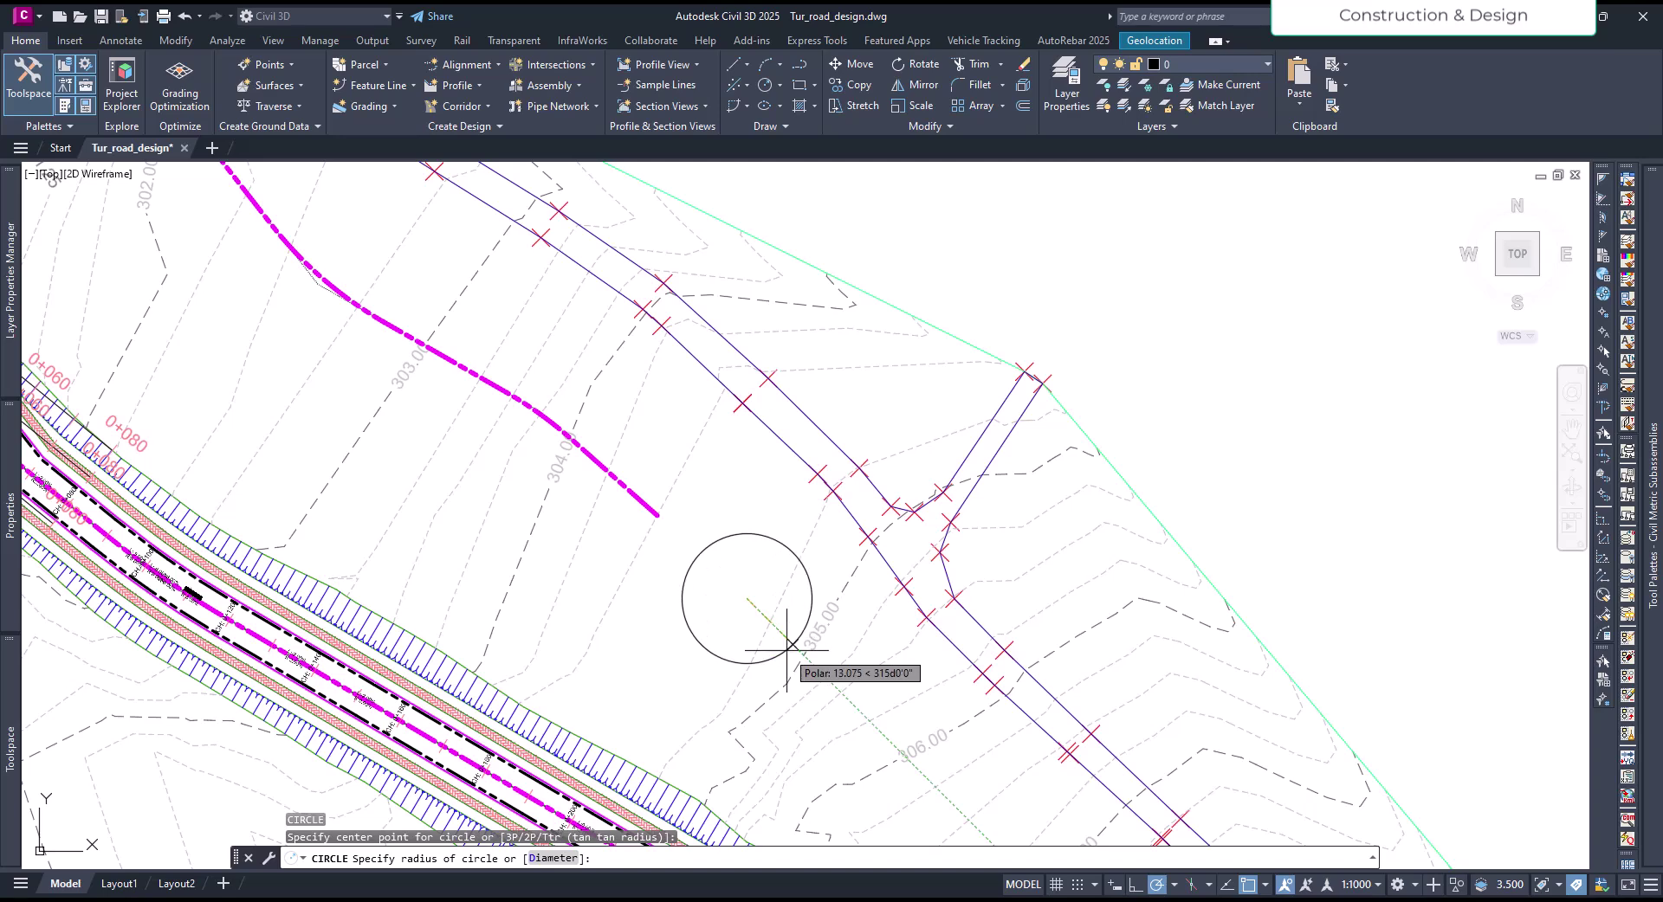
key(Return)
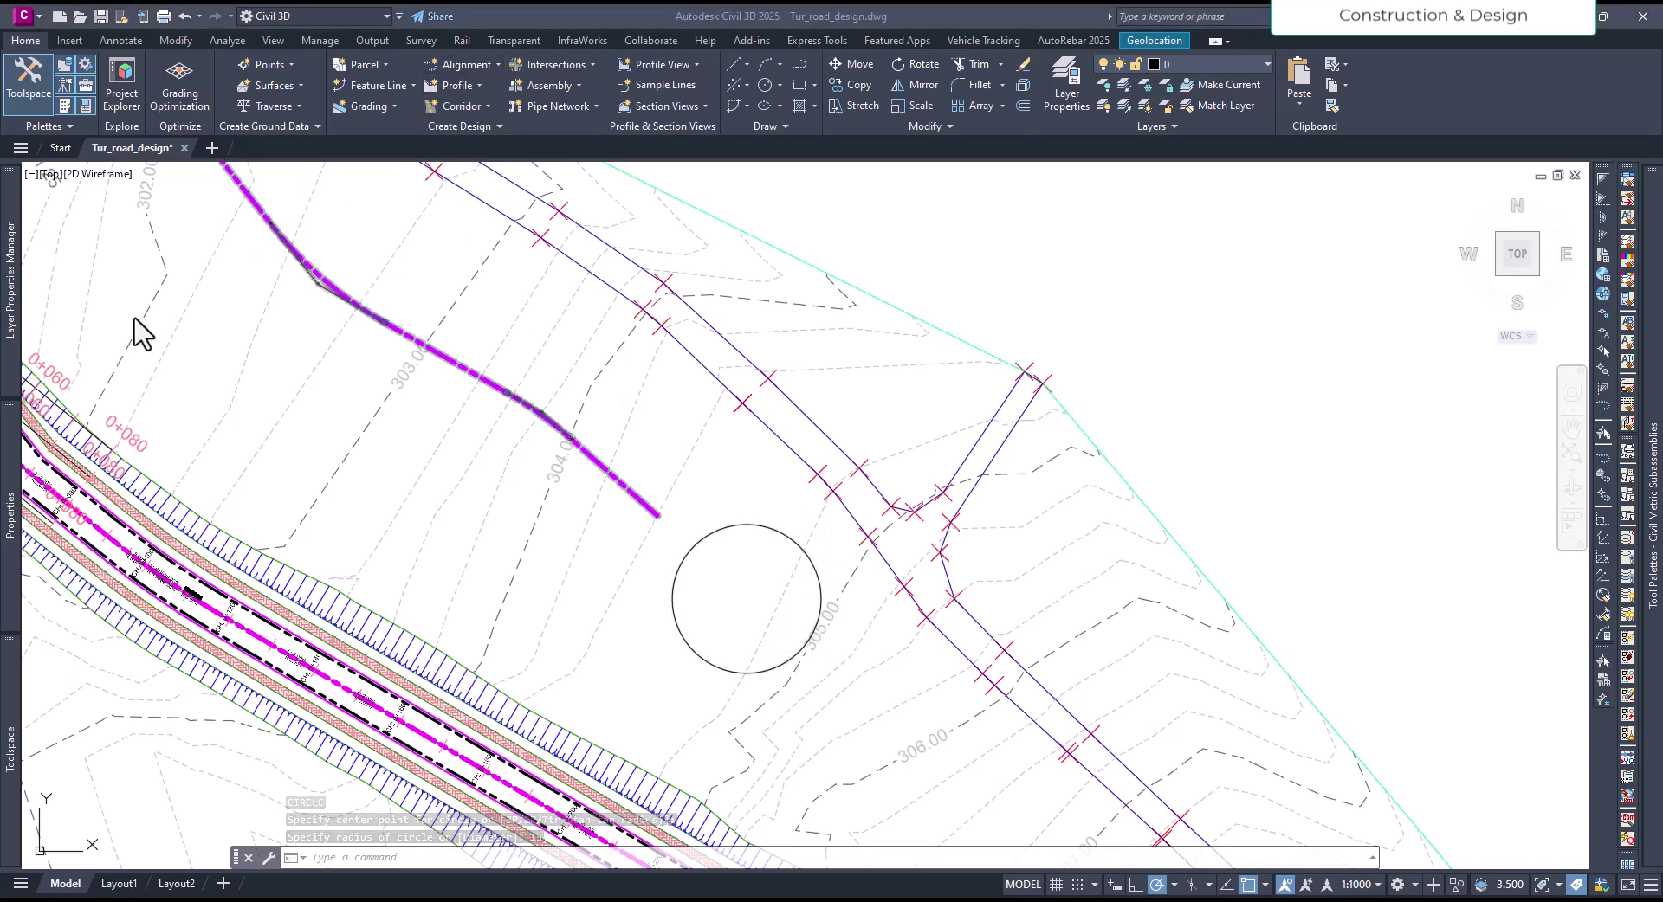
click(497, 65)
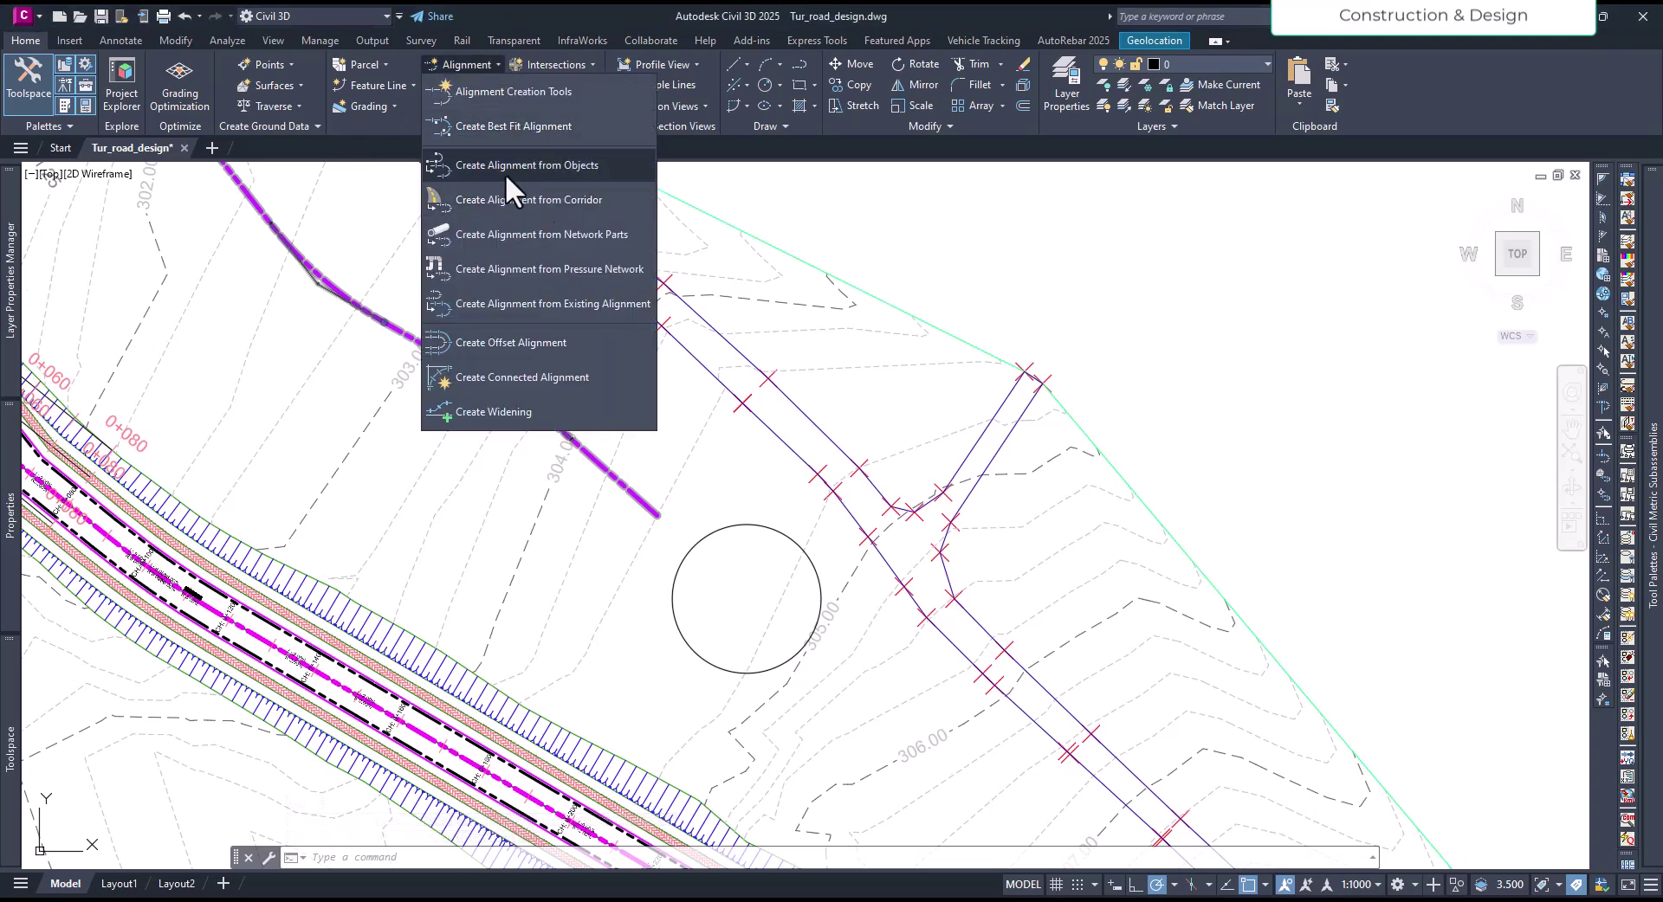
click(526, 164)
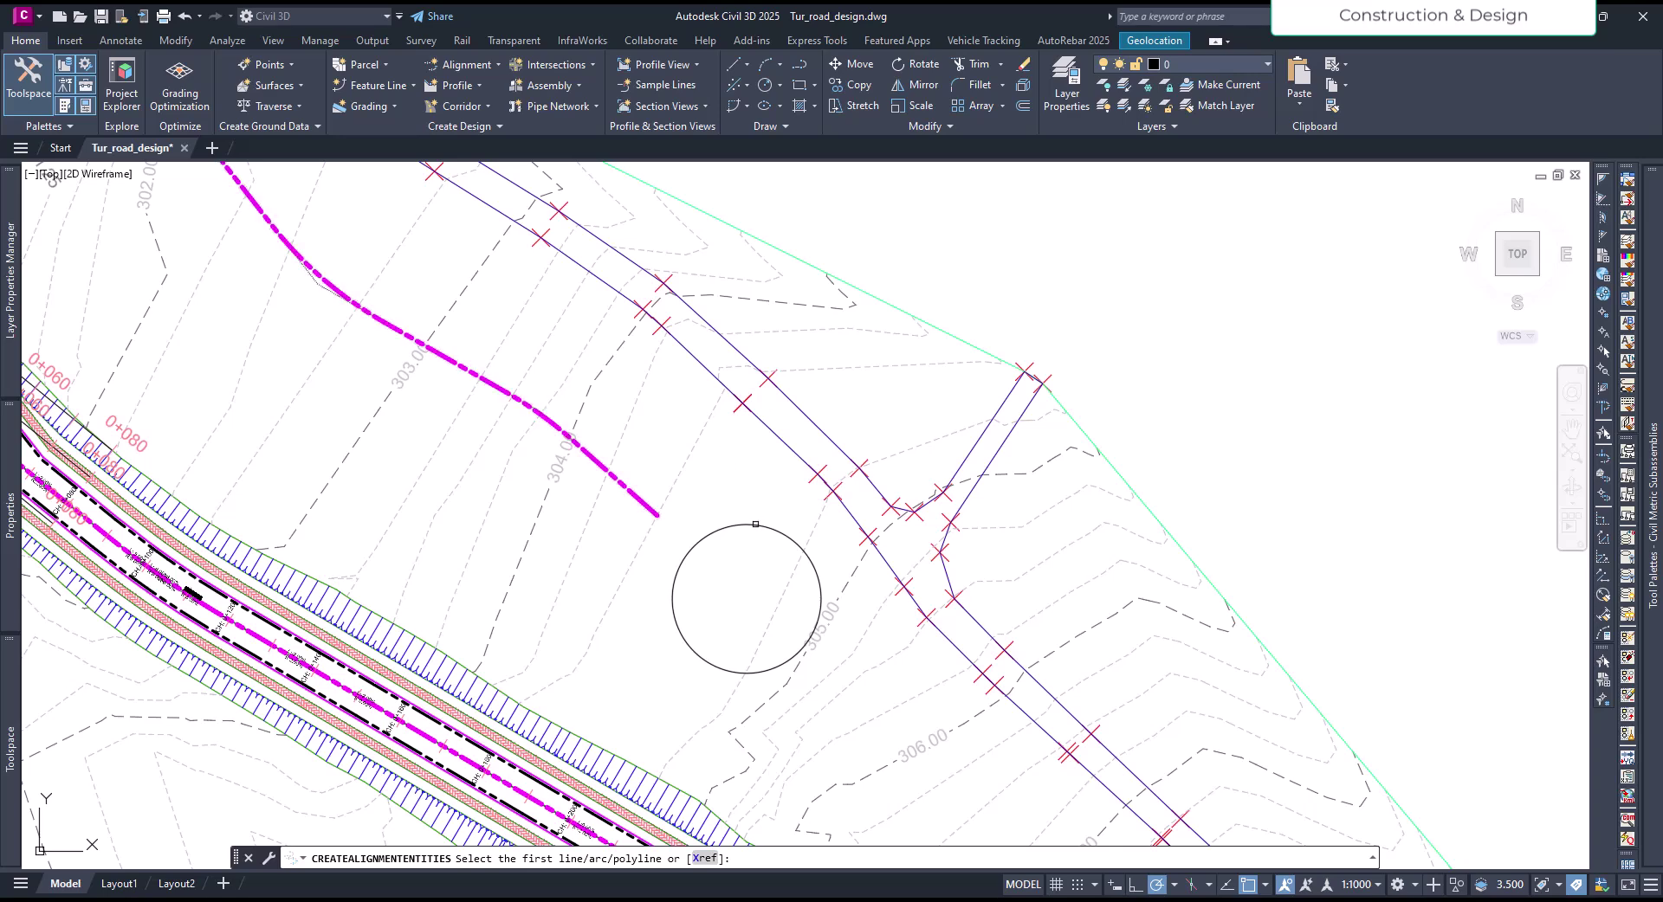
click(755, 524)
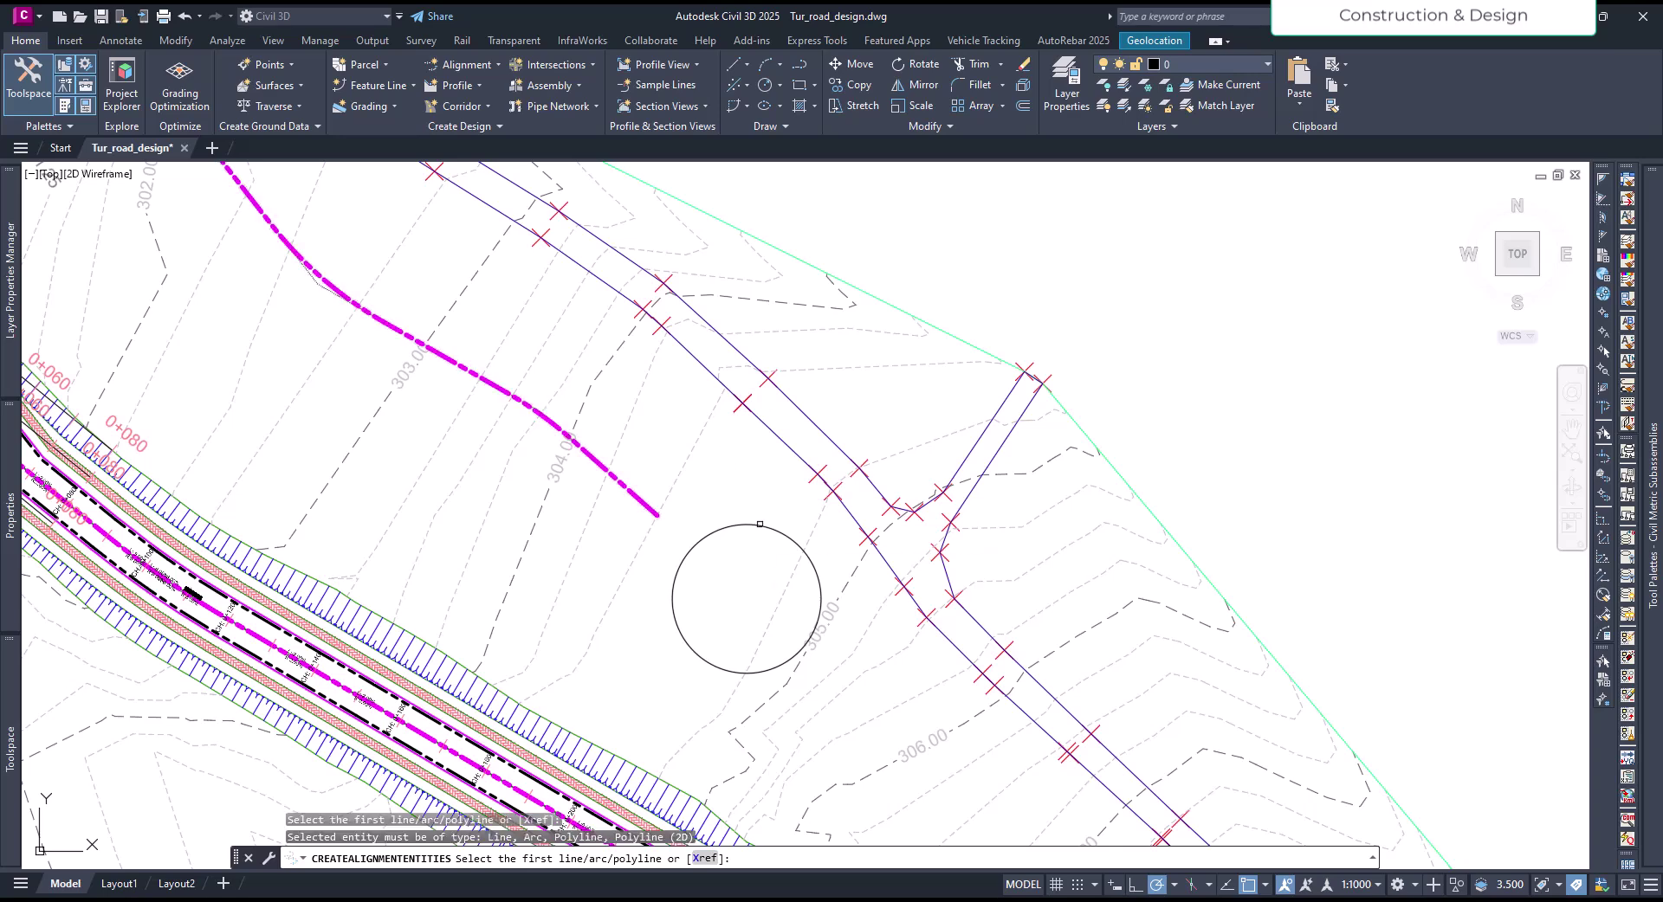
click(760, 524)
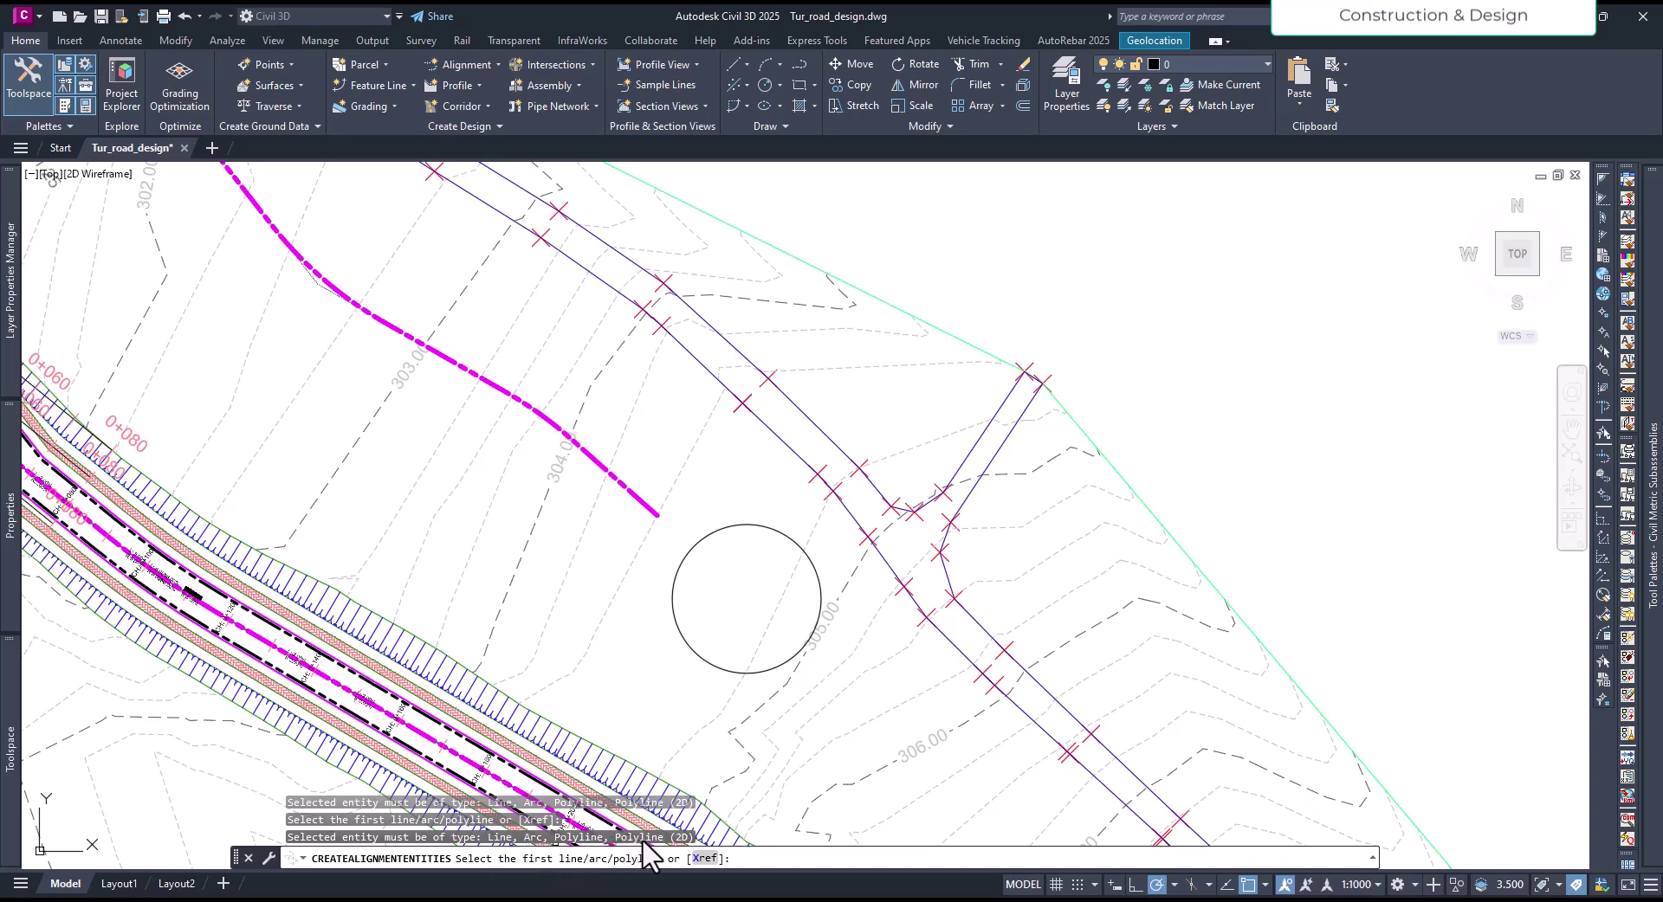
click(733, 601)
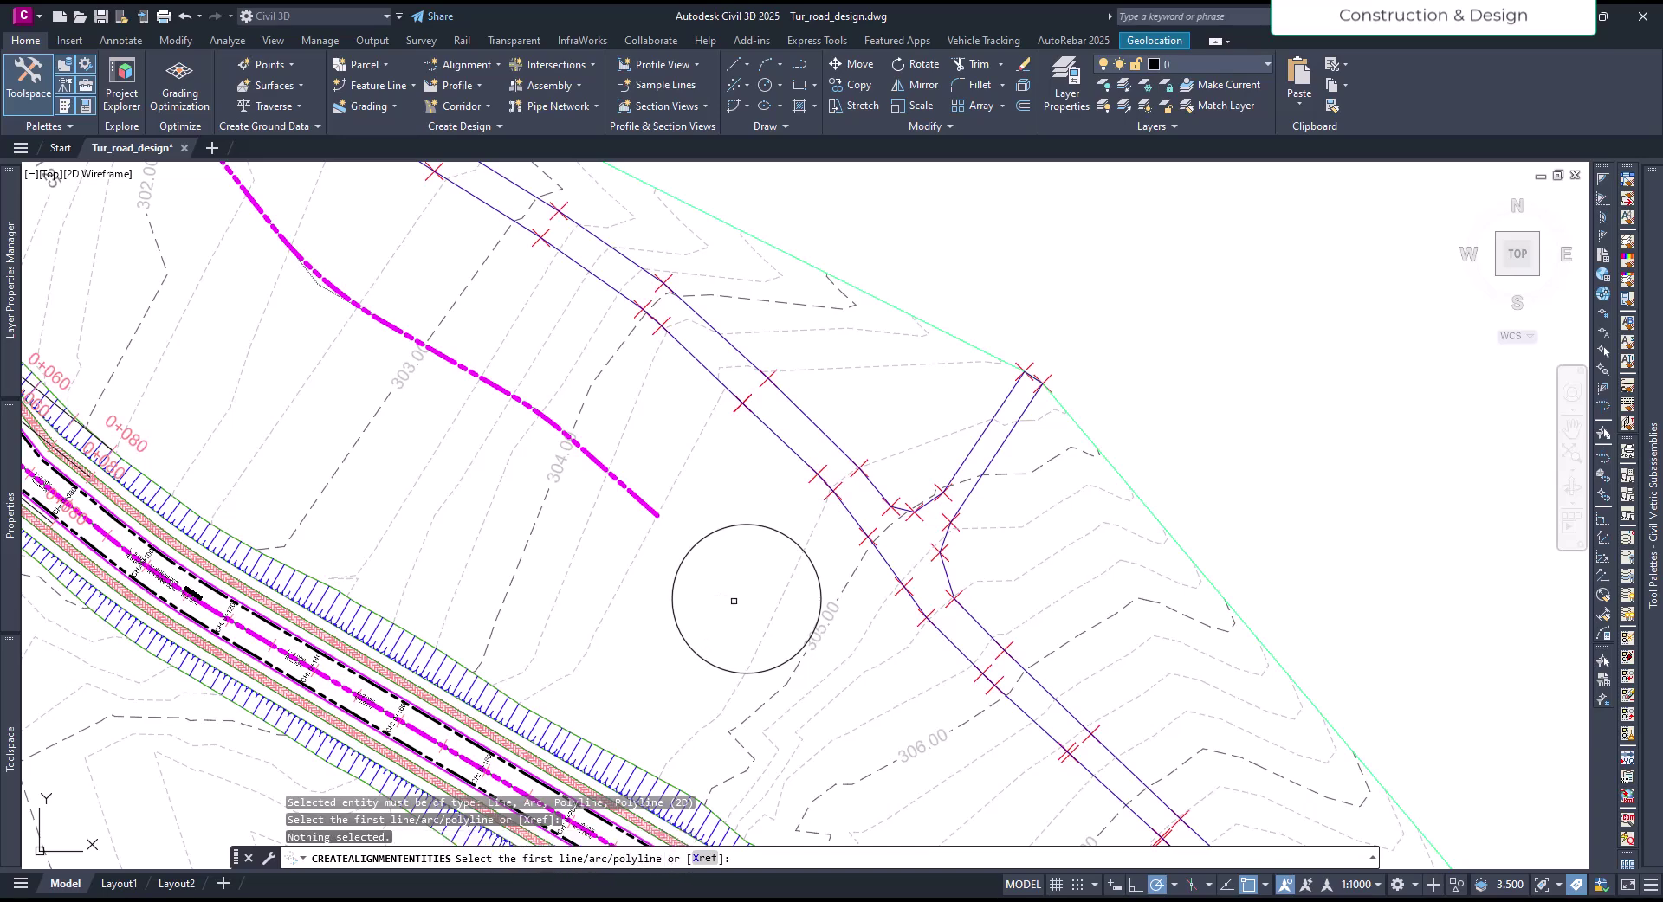
key(Escape)
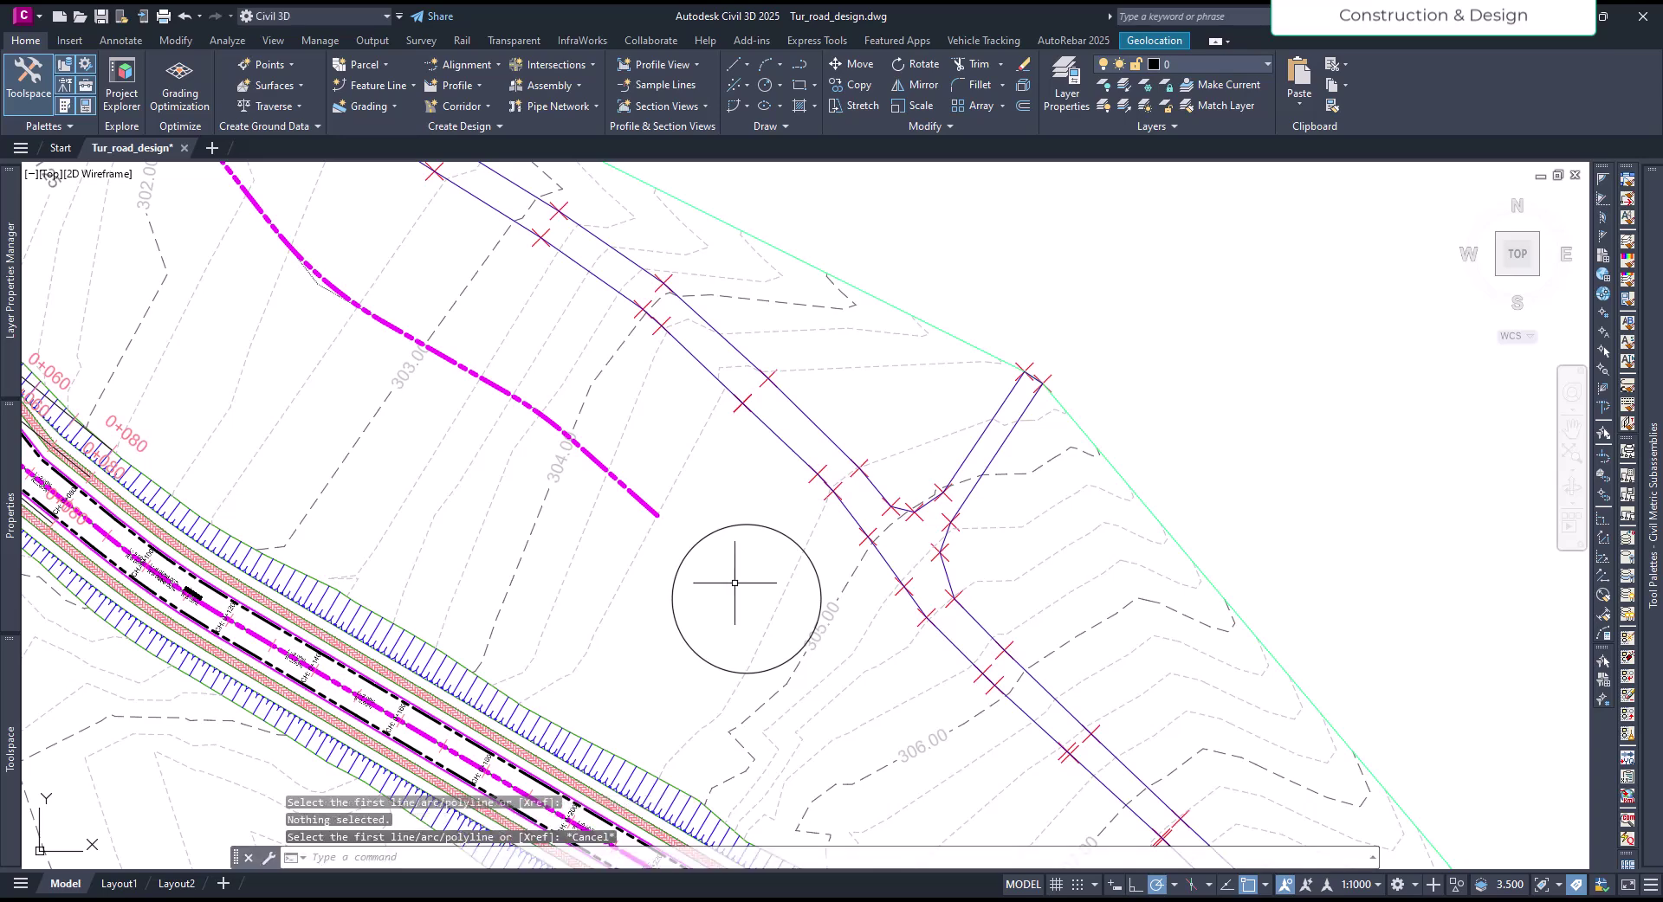
mouse_move(745, 583)
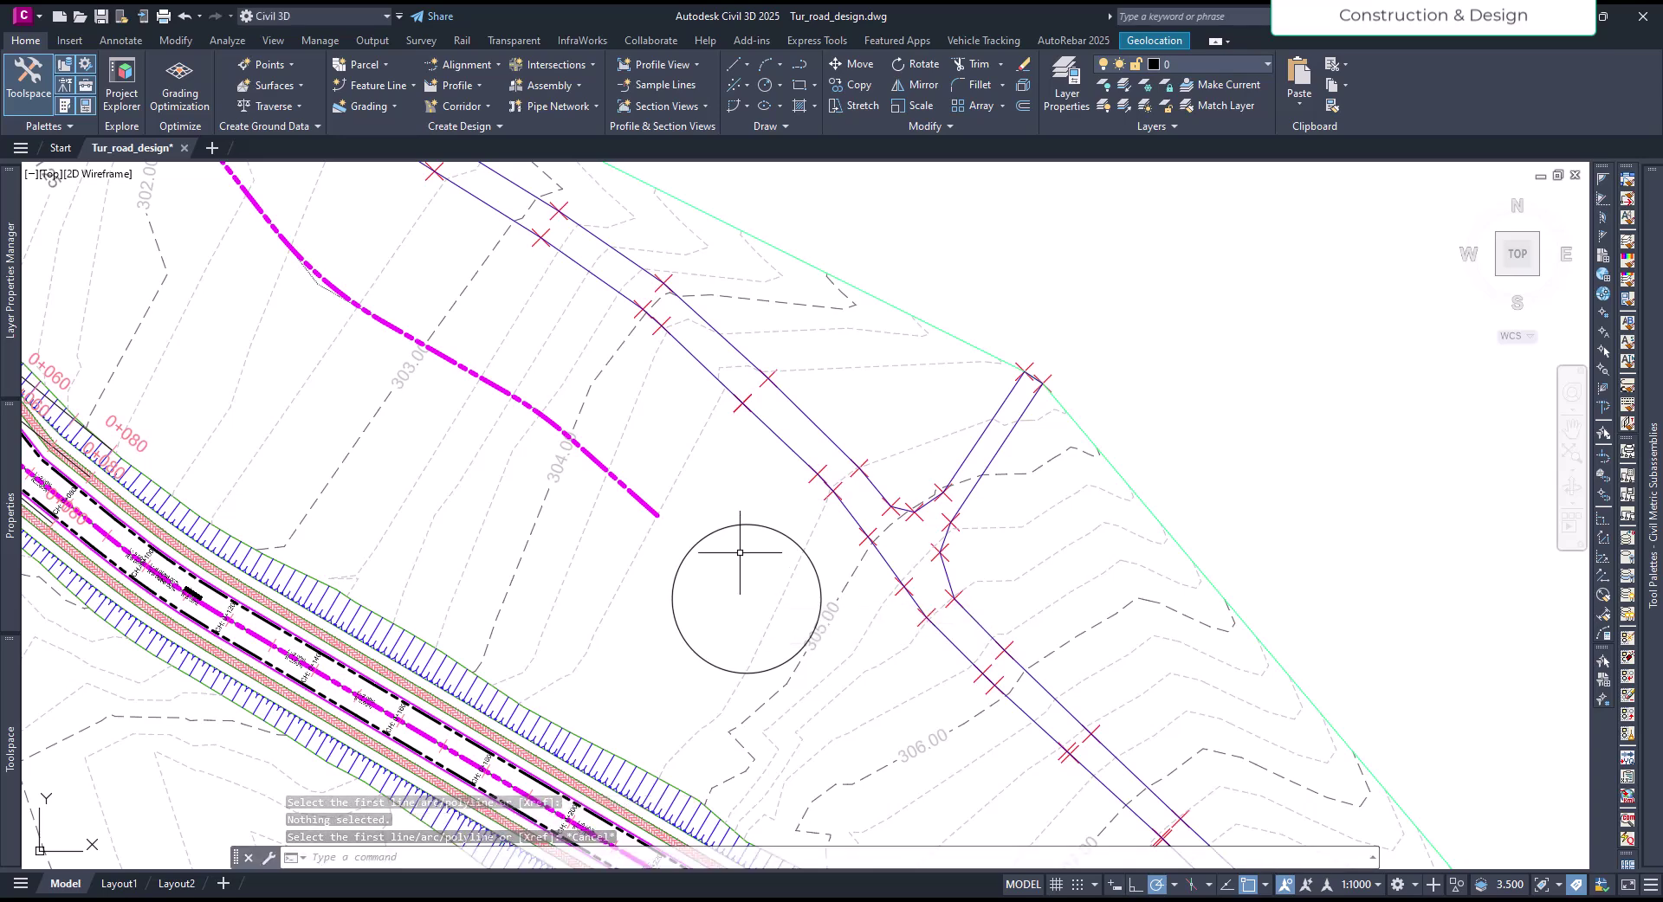
Create a new layout alignment named Tut_Cir with Site set to <None>
click(498, 64)
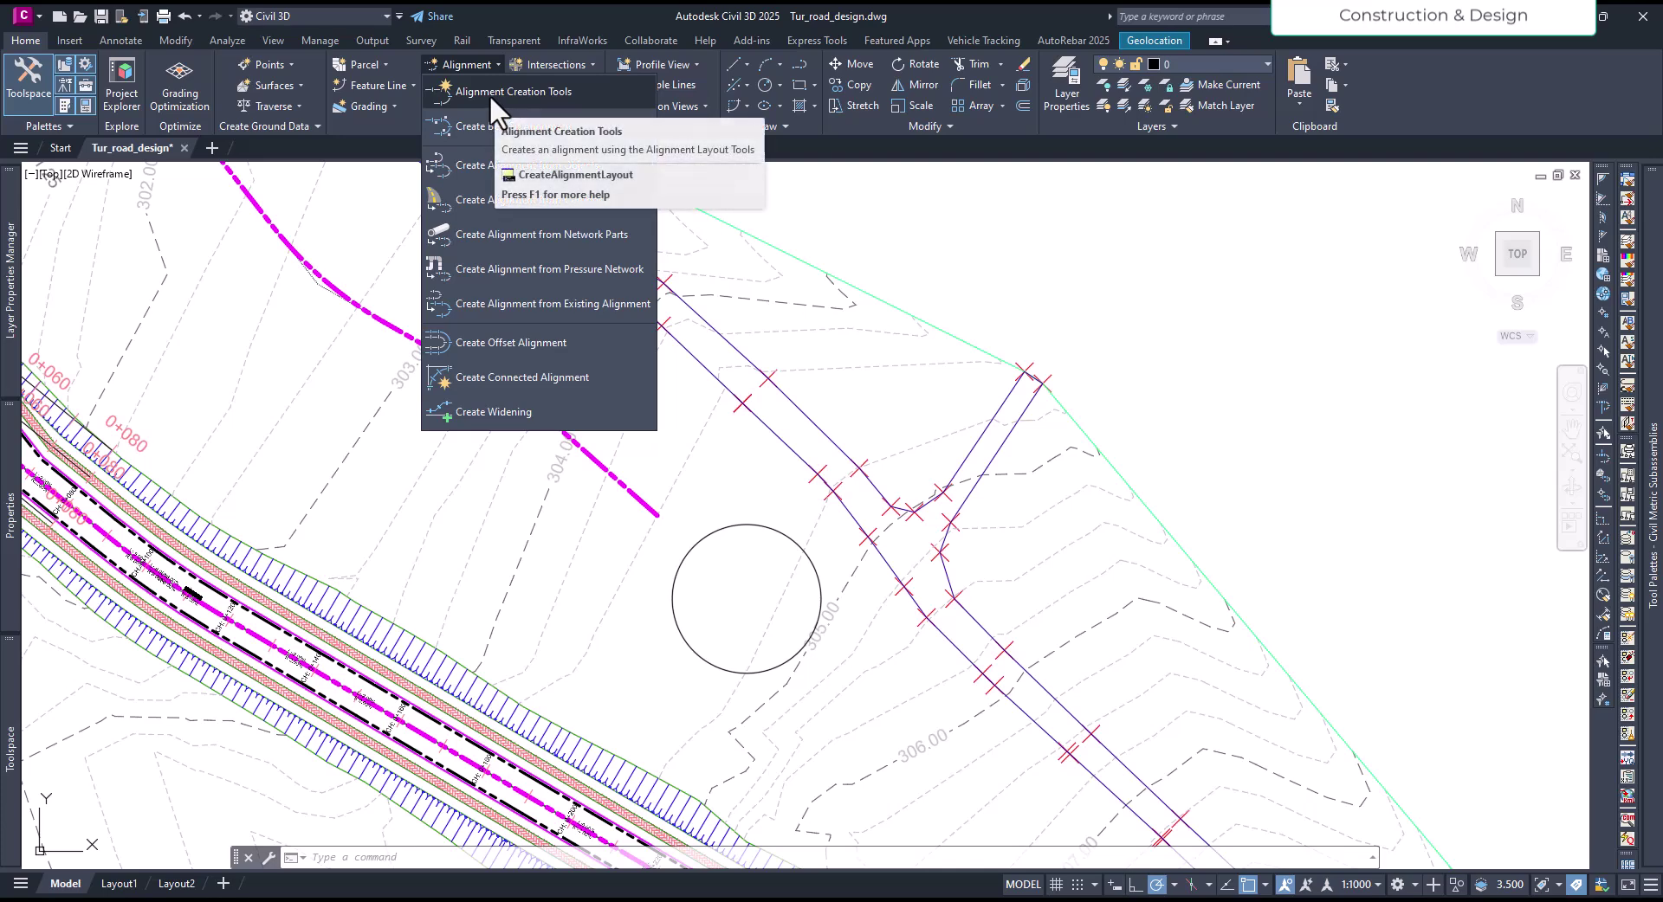
click(490, 94)
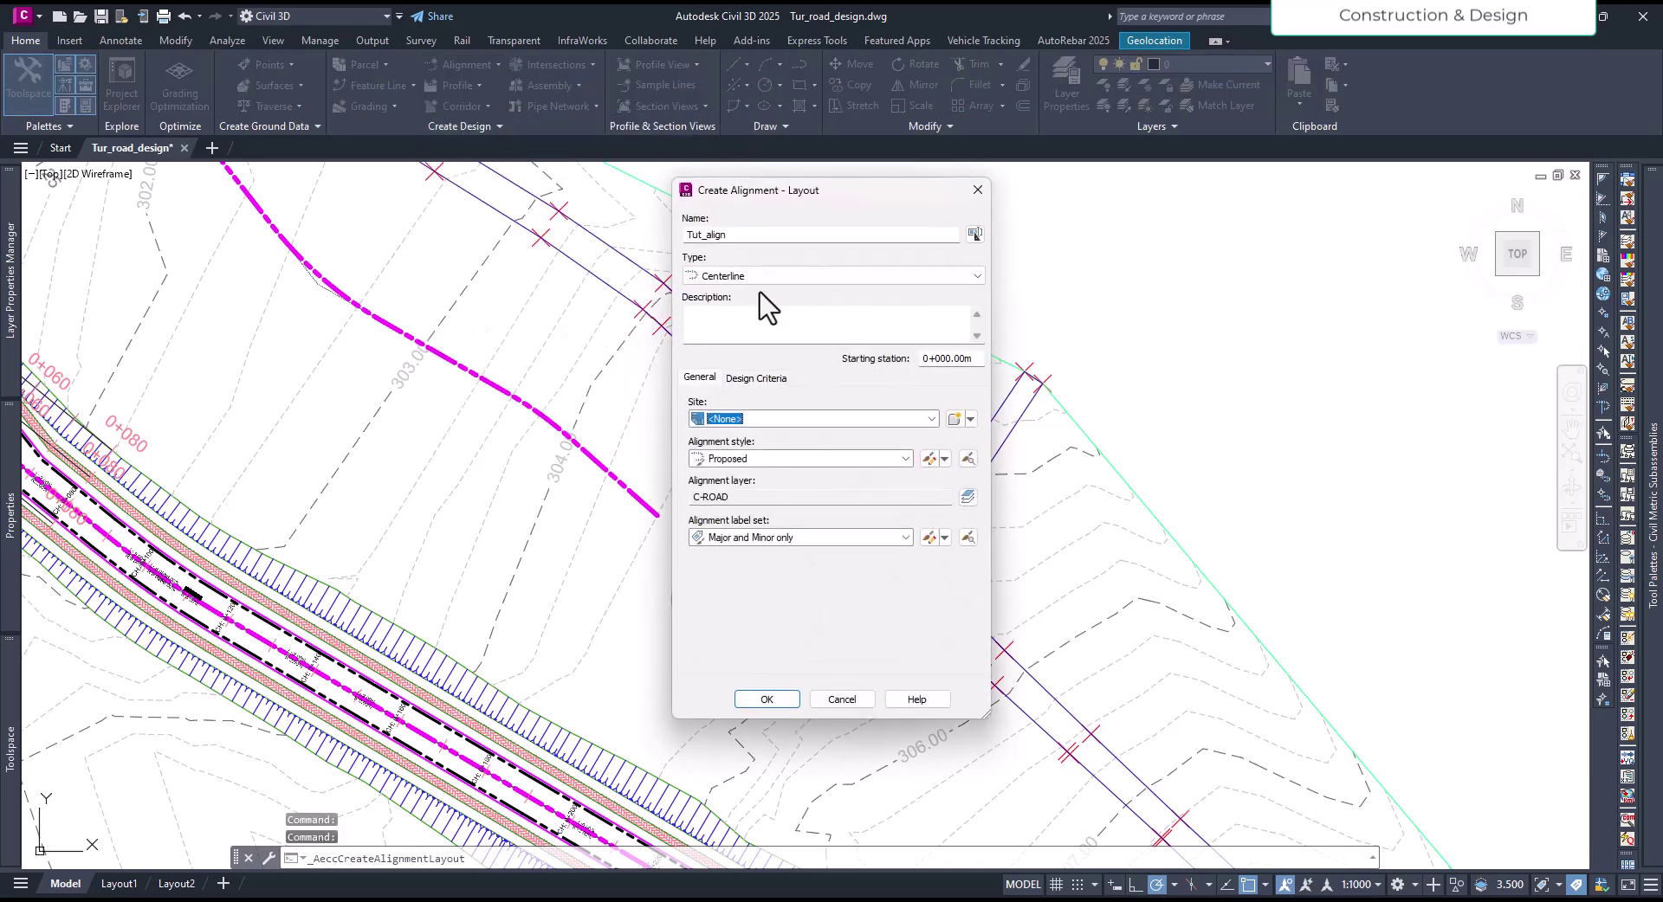
drag(831, 192, 986, 164)
double_click(901, 206)
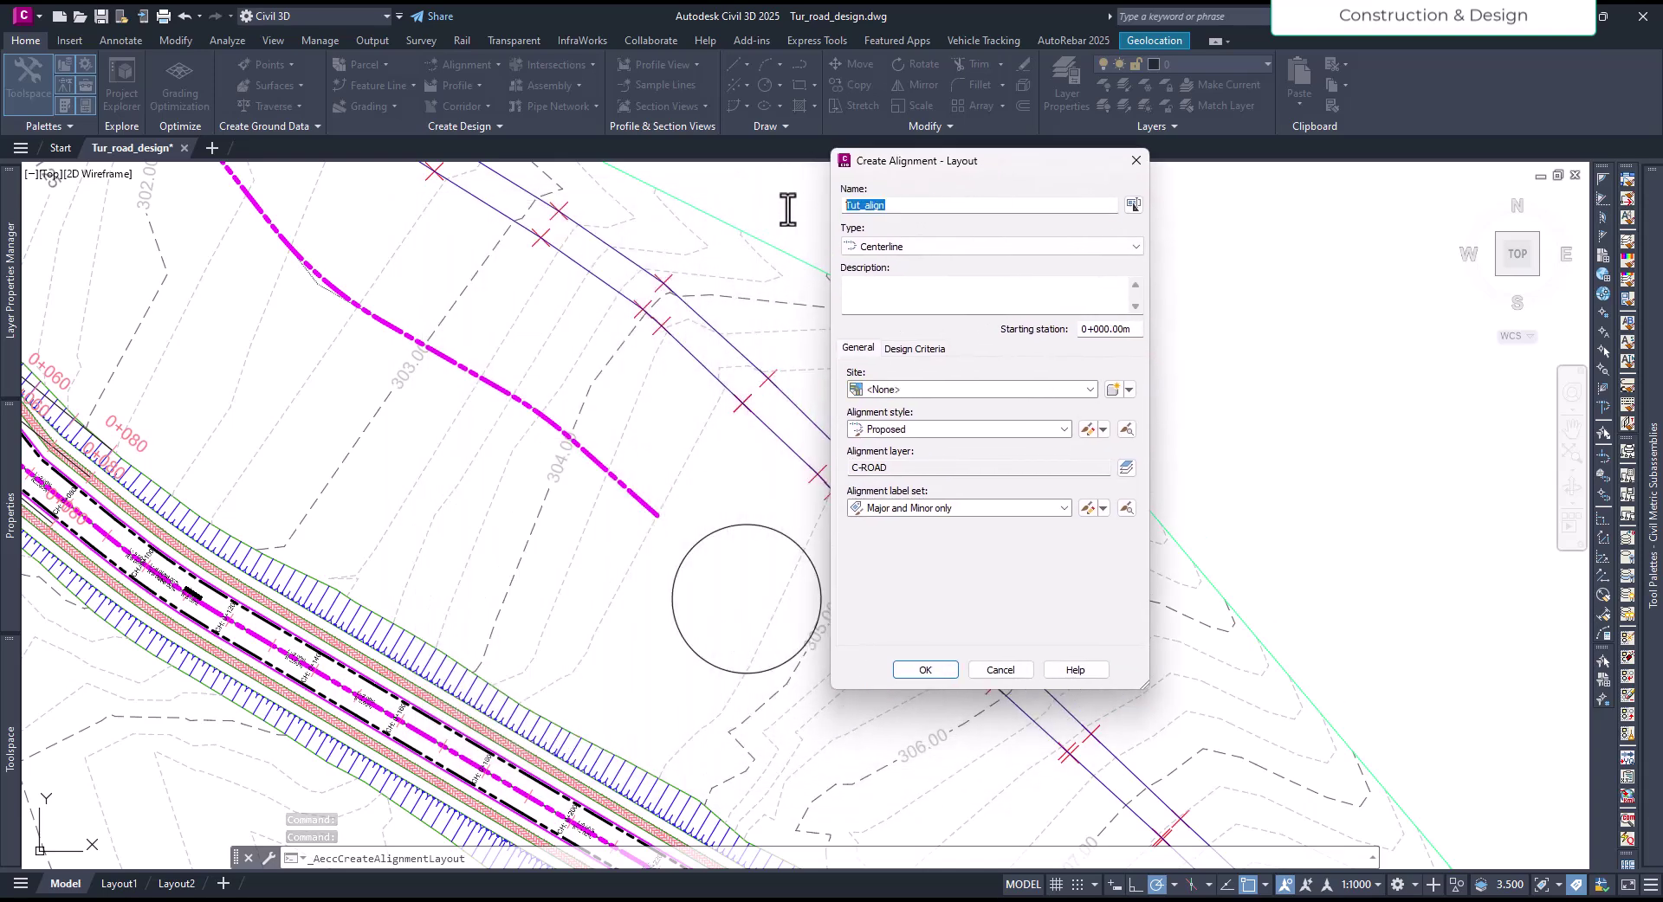
click(907, 205)
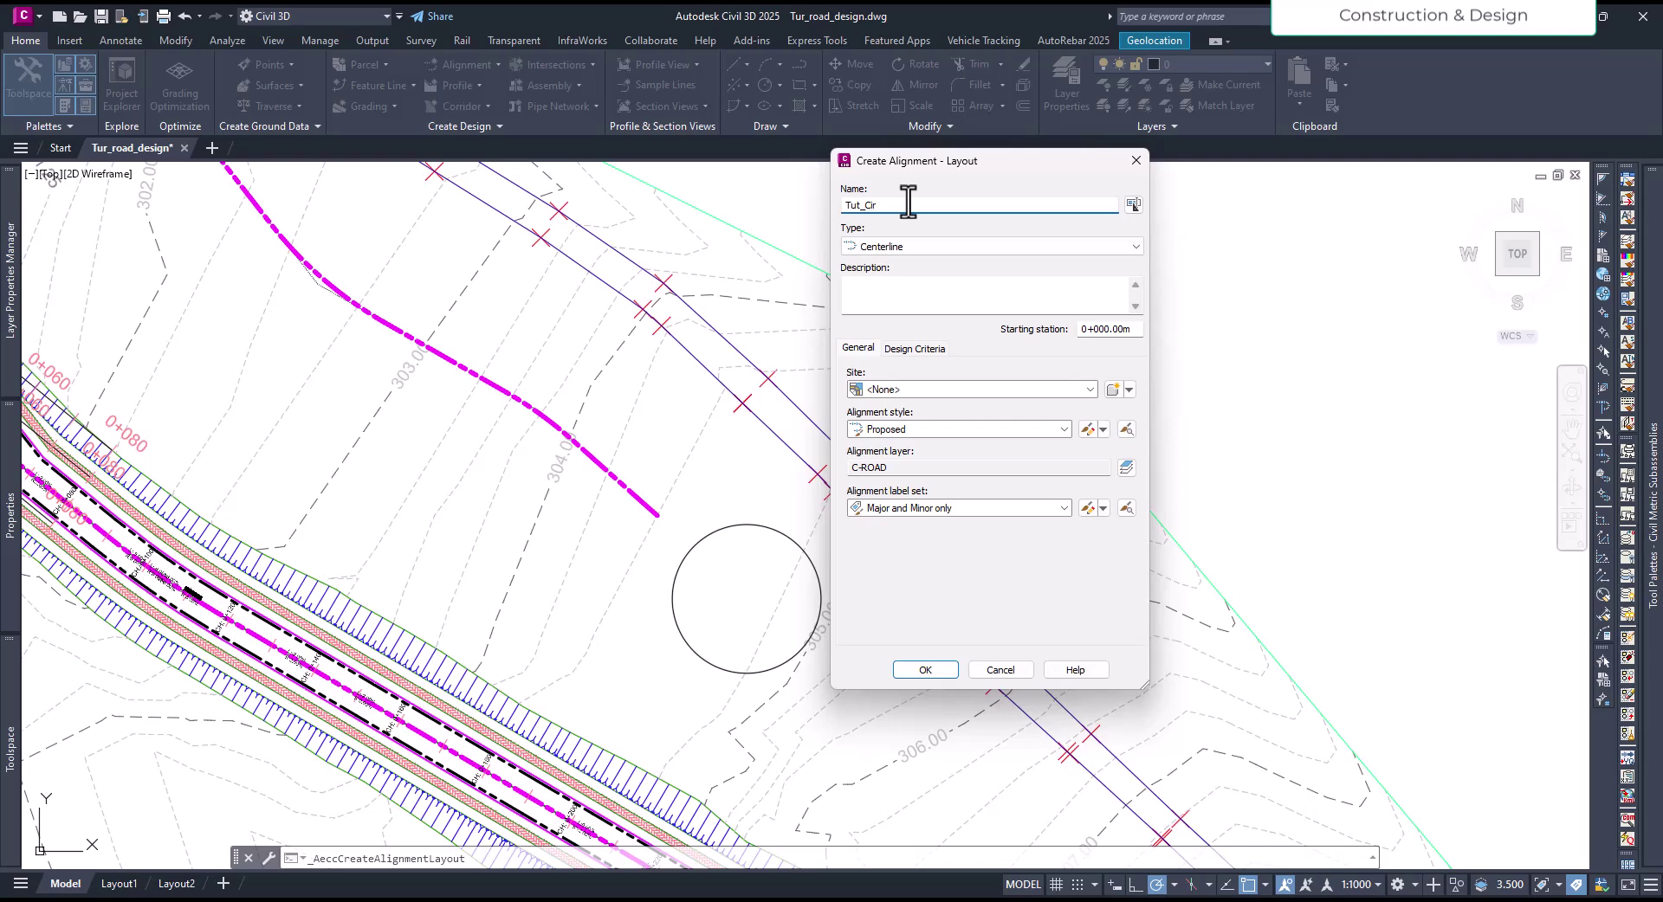
text(Cir)
click(922, 391)
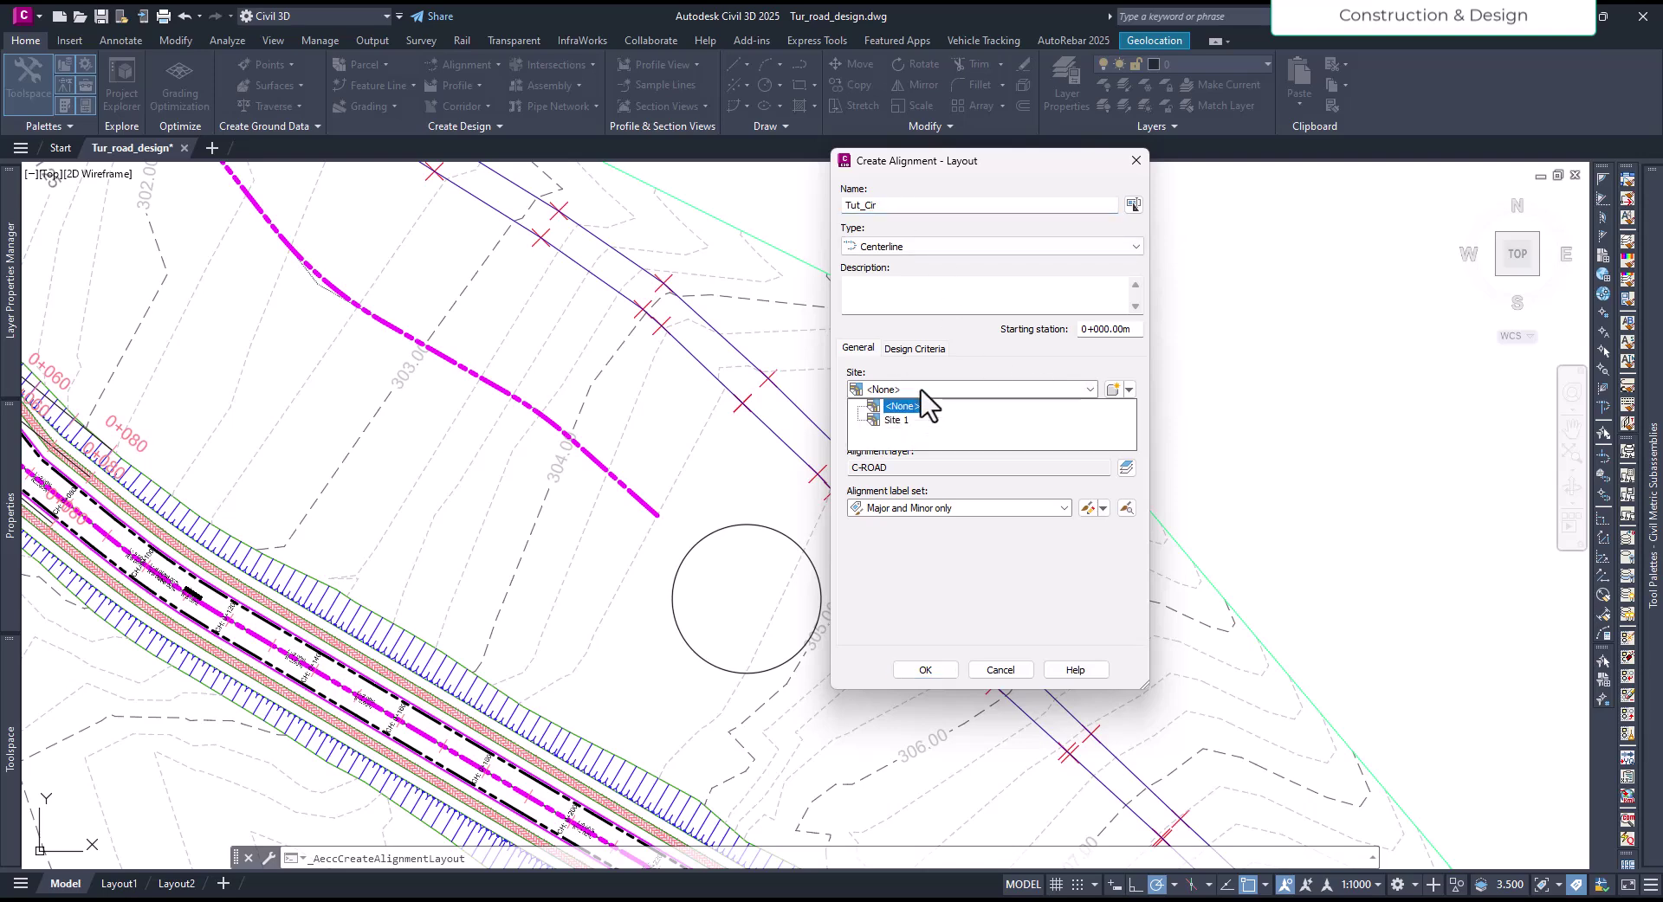
click(925, 404)
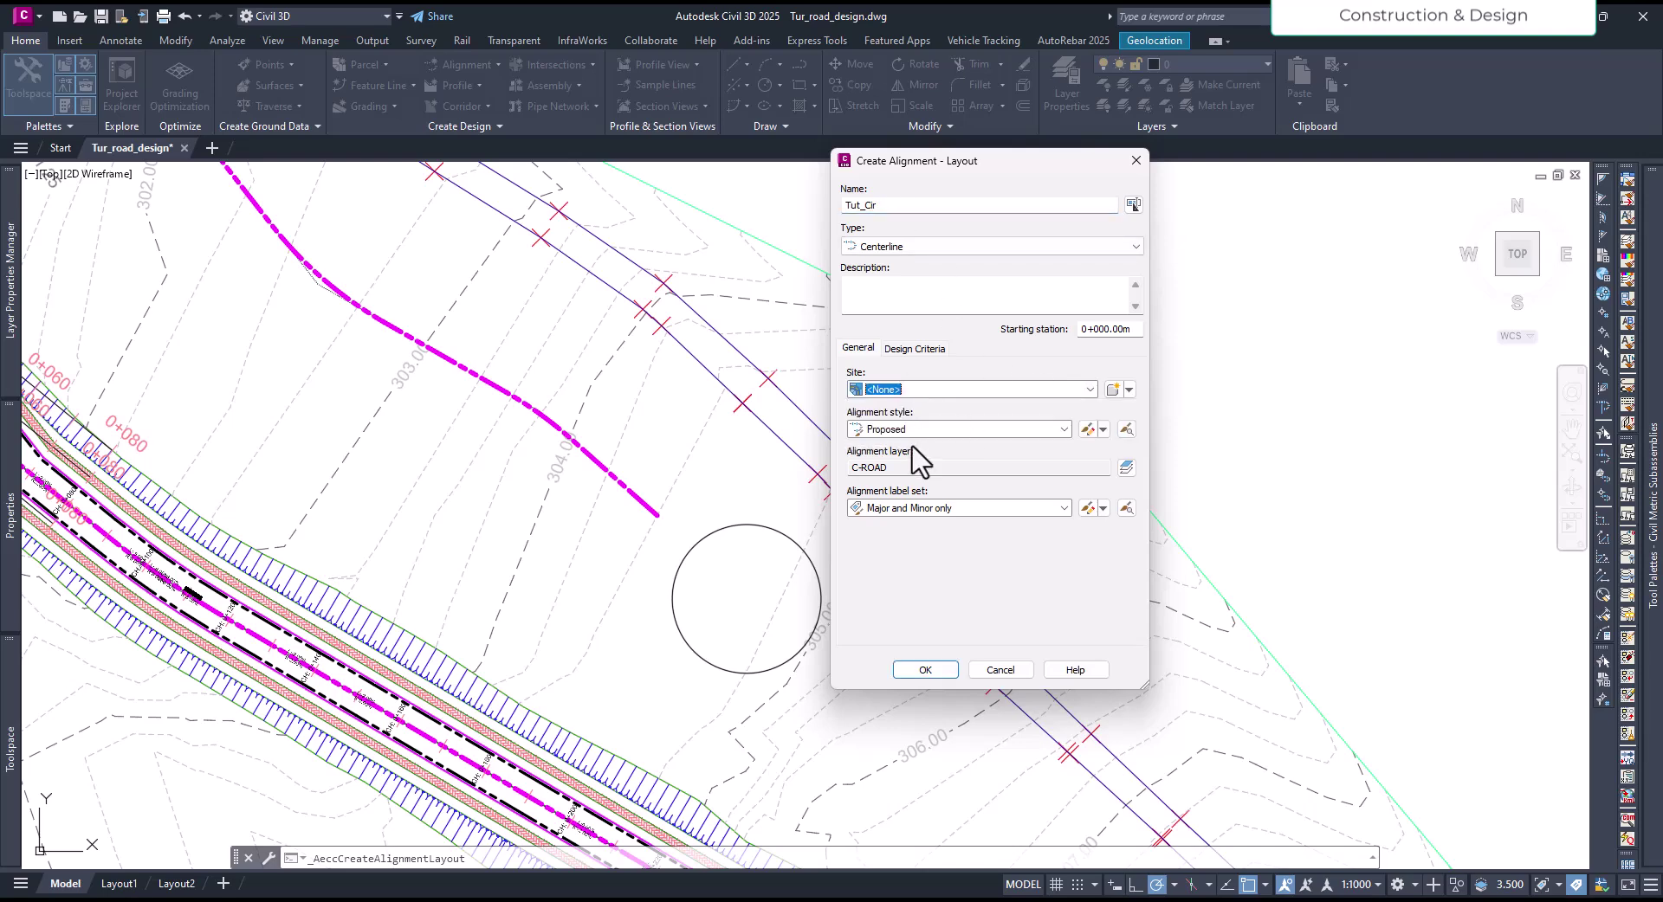
click(925, 670)
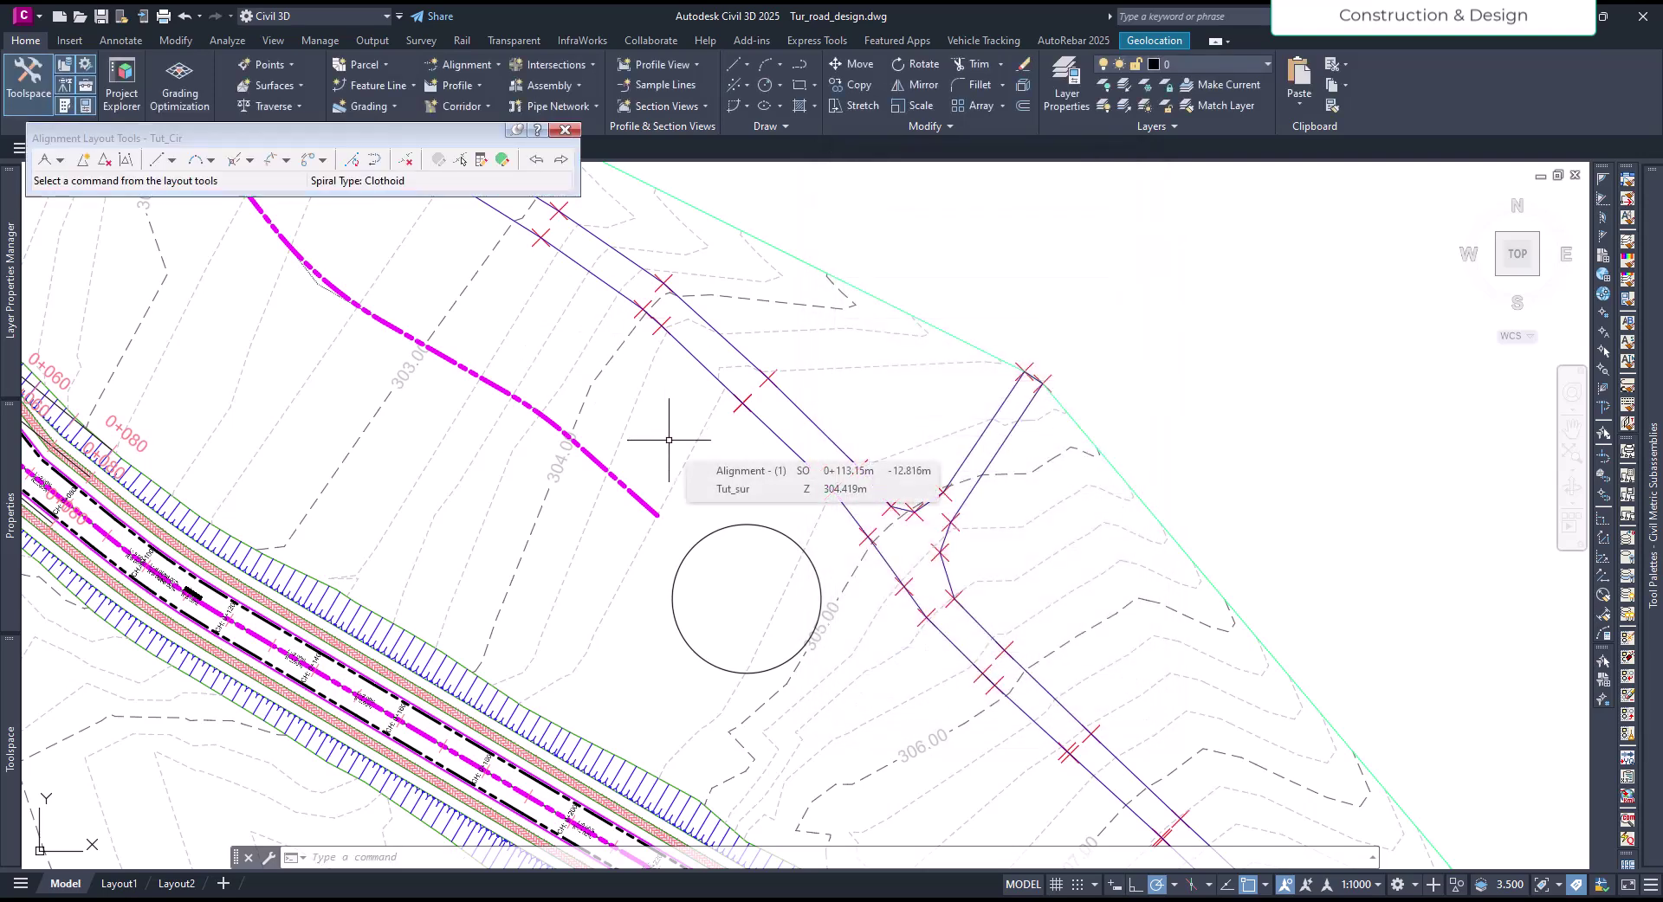
Check the circle, then show the More Fixed Curves options in the curve list
click(684, 641)
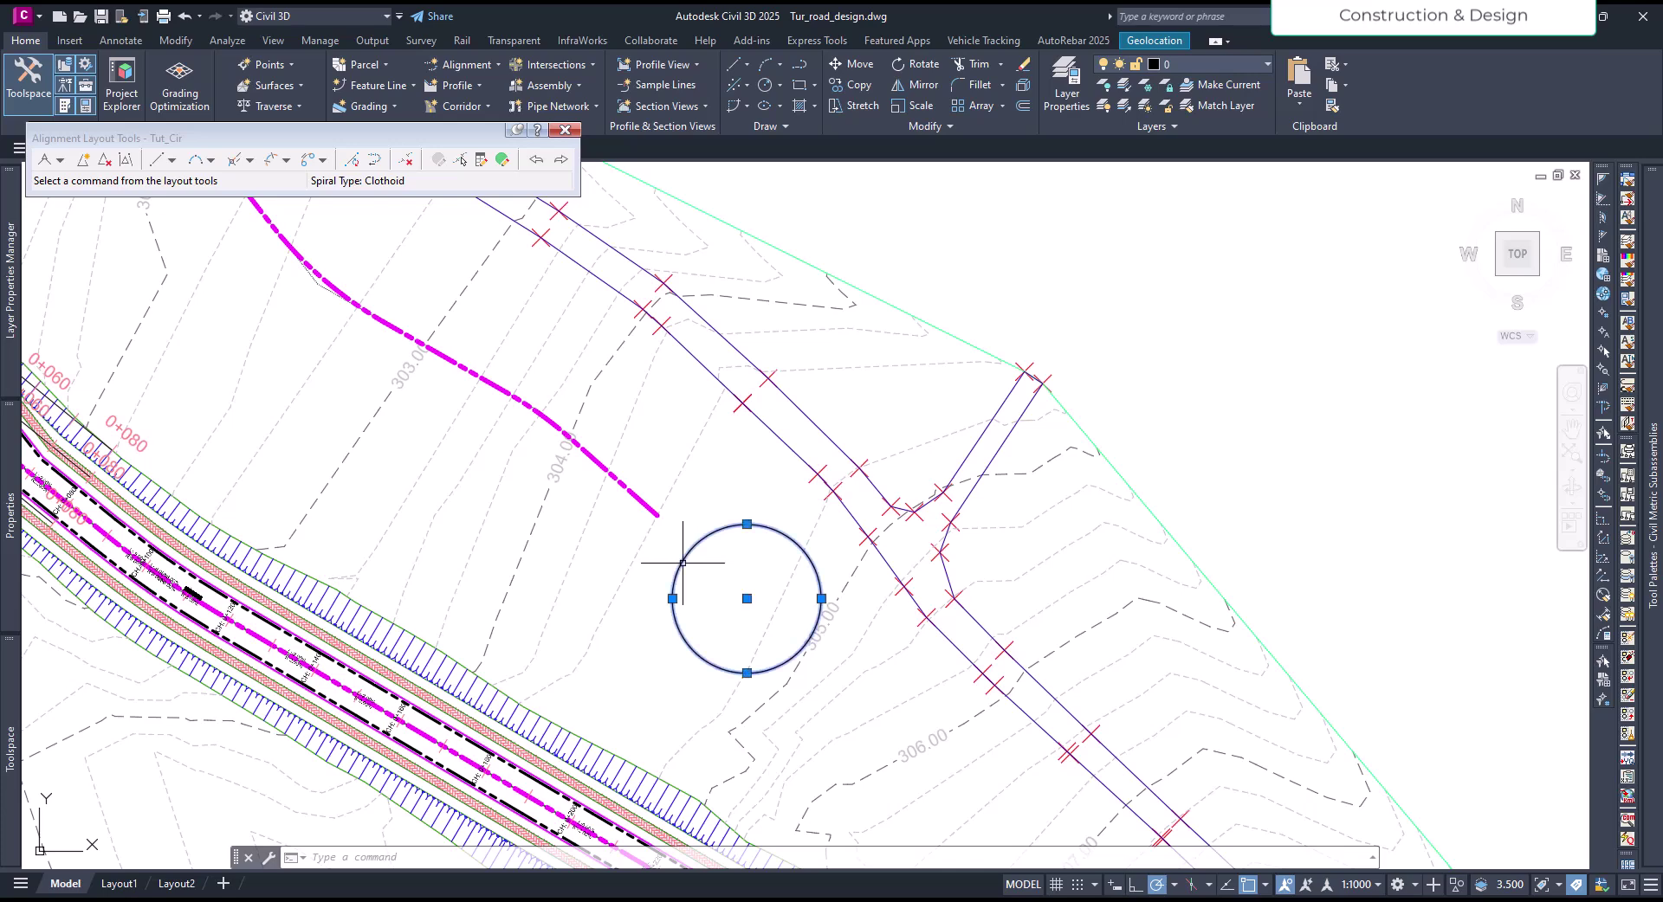
key(Escape)
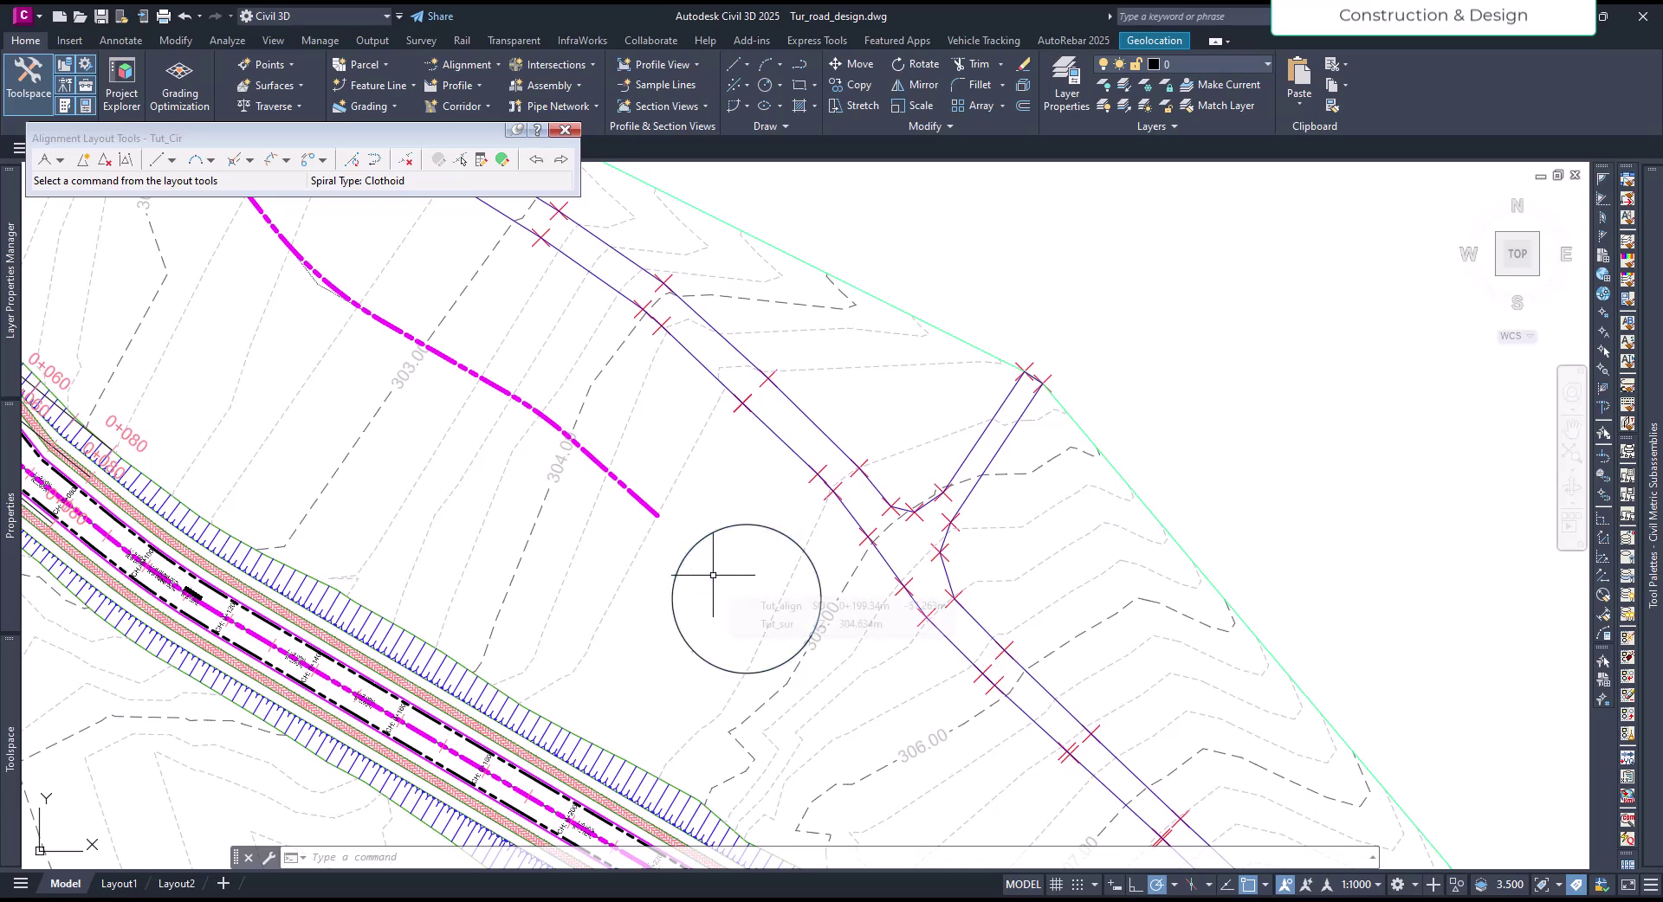
click(211, 160)
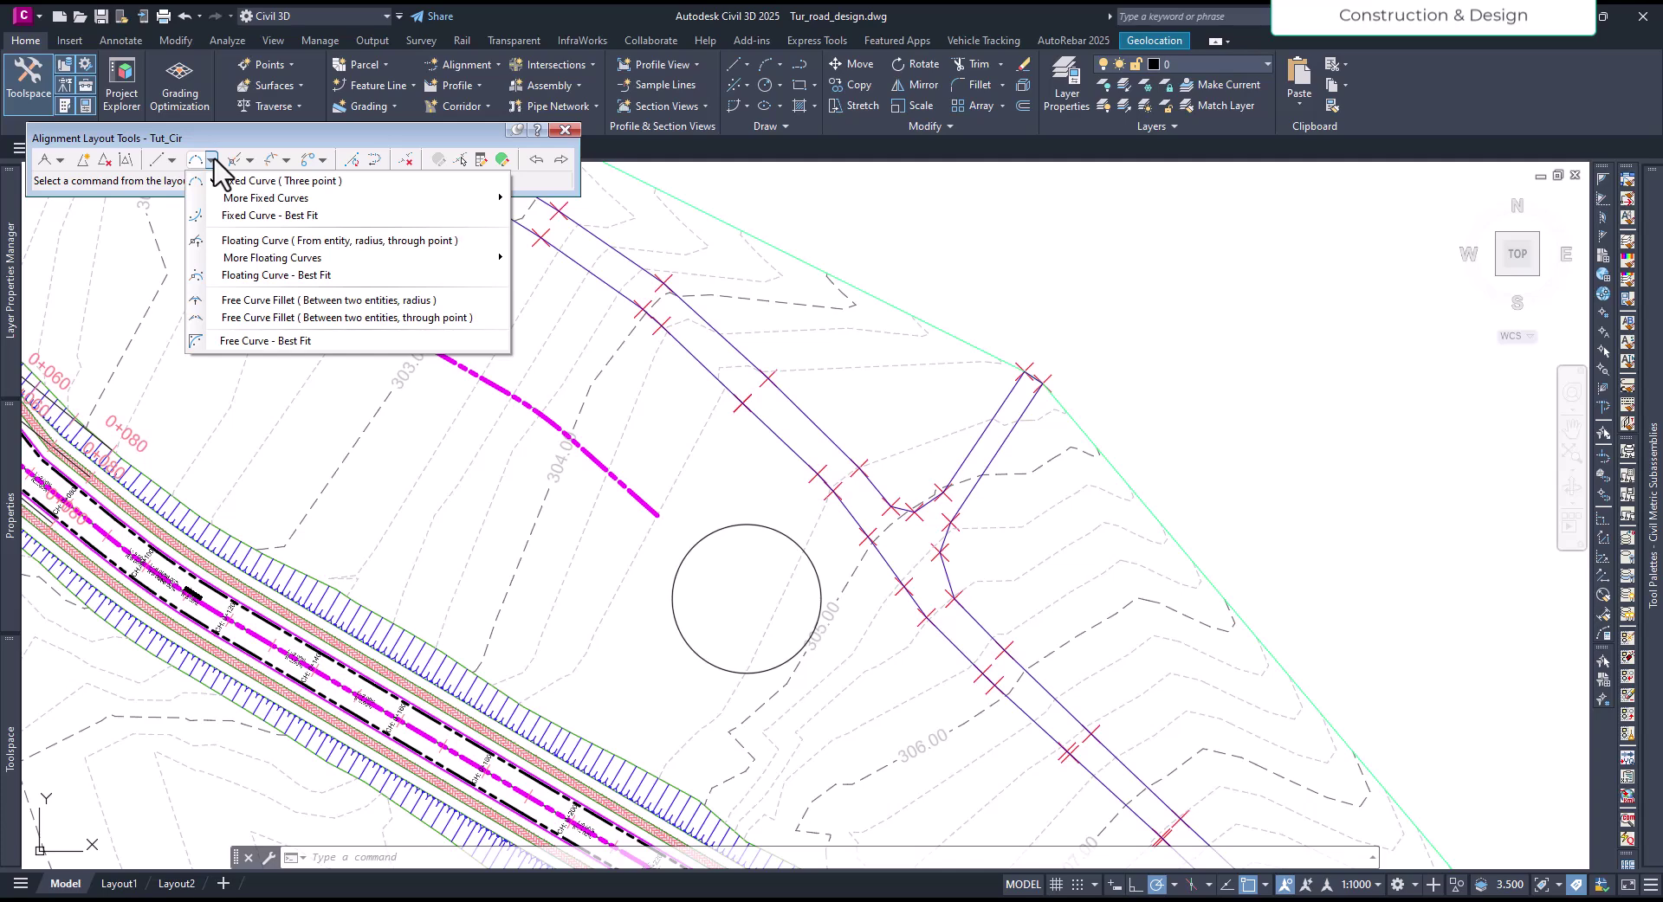
mouse_move(222, 201)
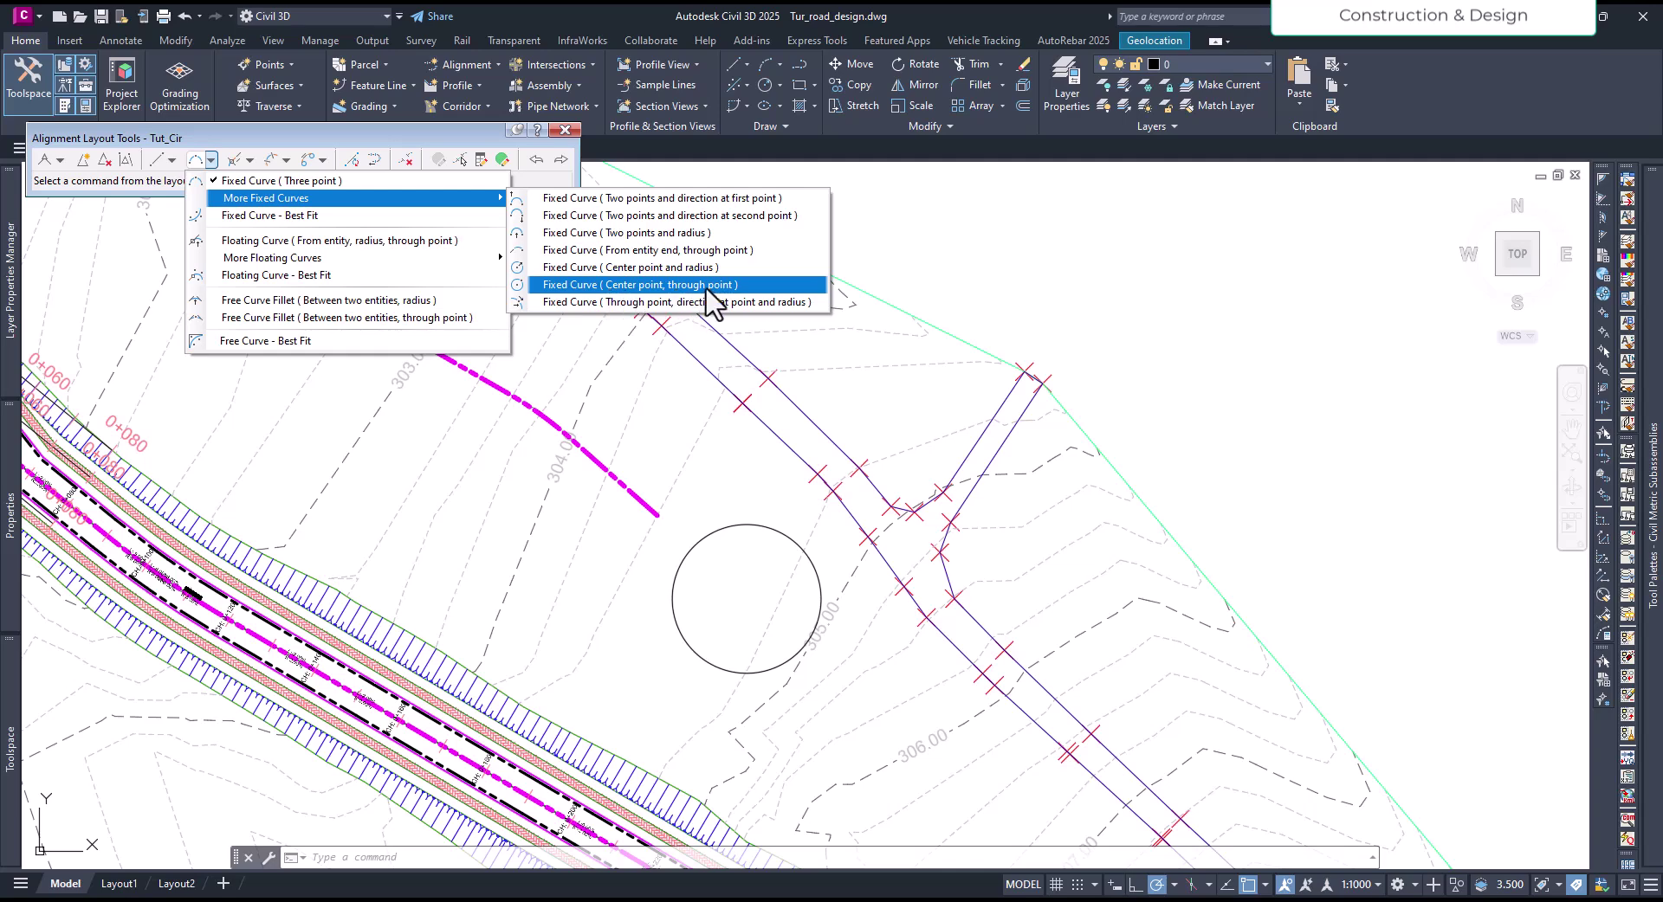
Trace a clockwise center-and-through-point fixed curve around the radius-15 circle
click(641, 285)
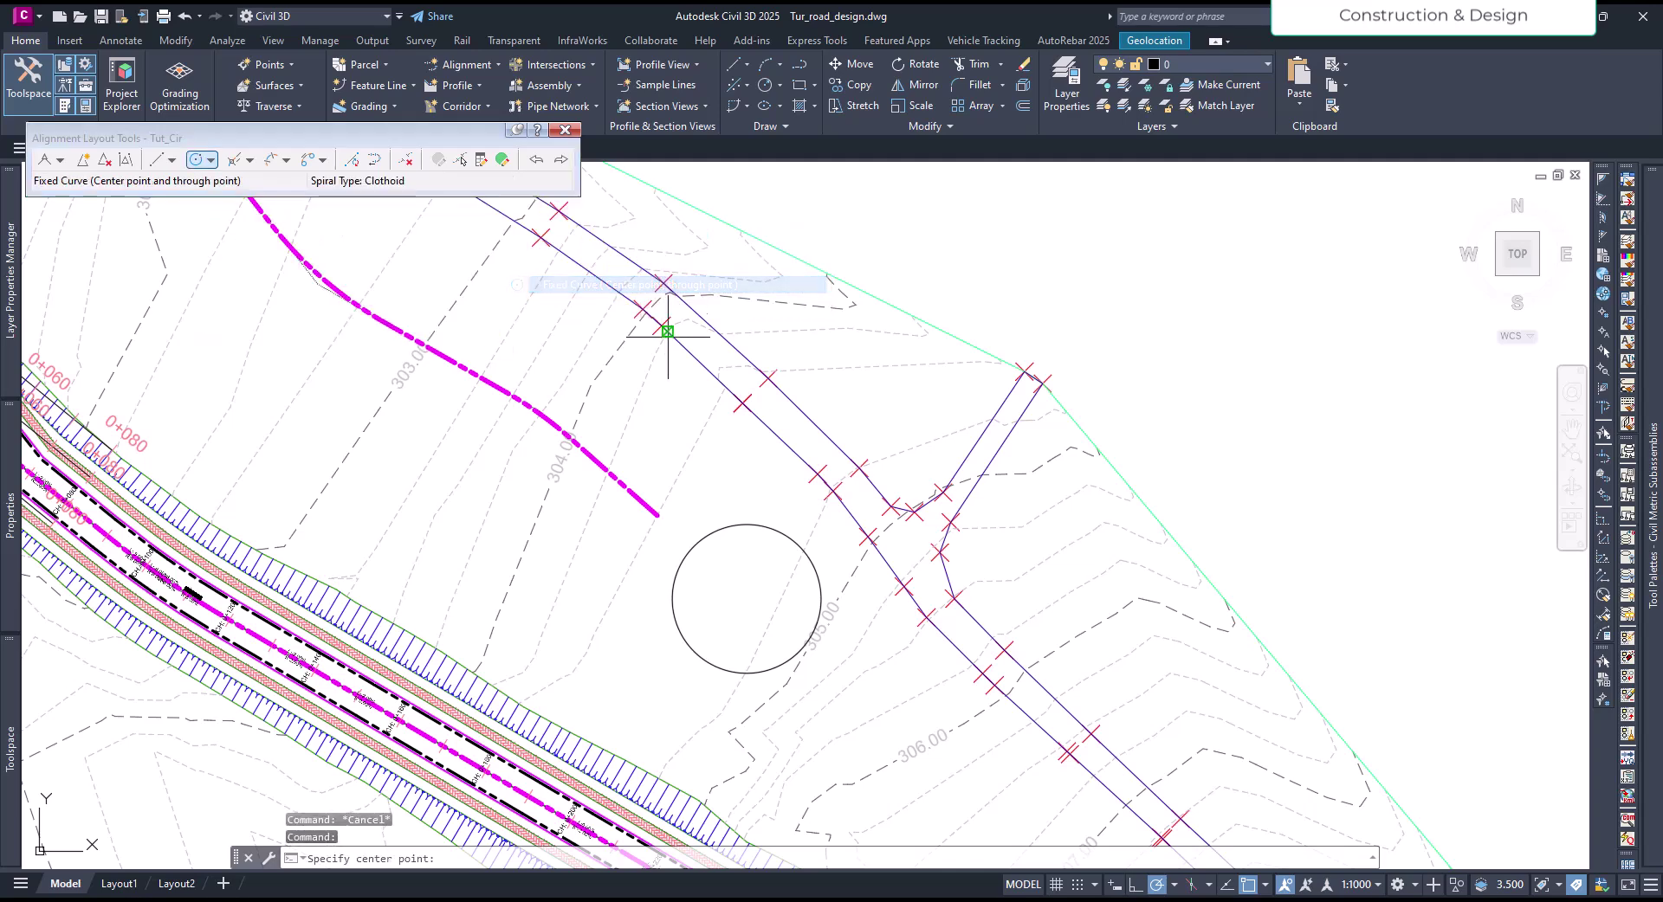
click(747, 598)
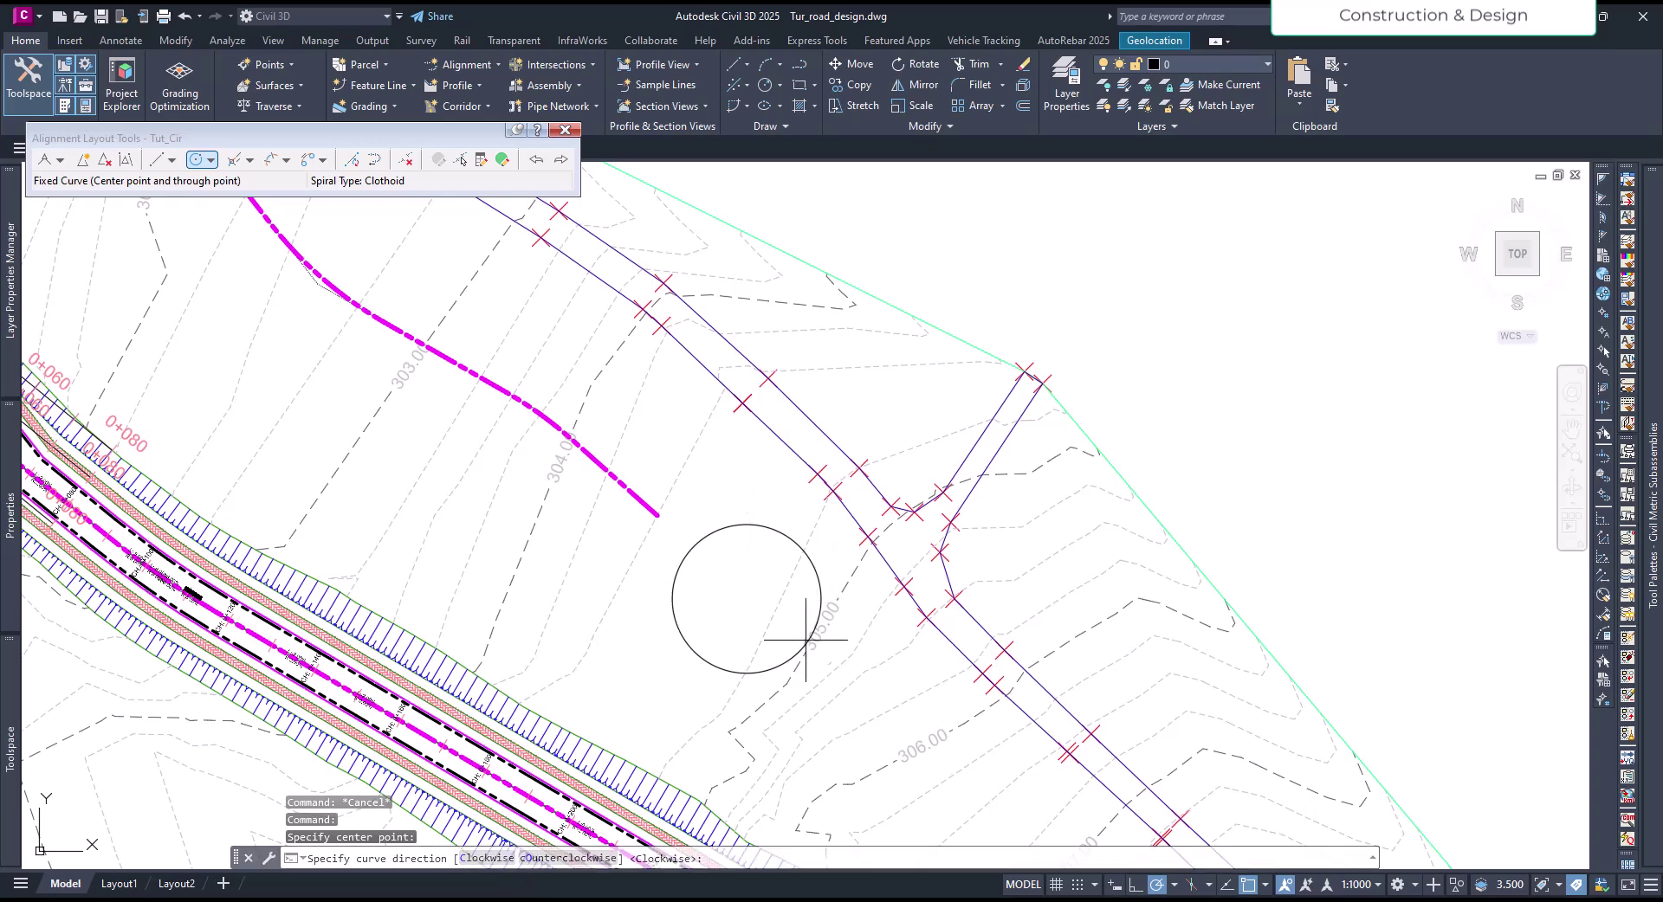
click(486, 858)
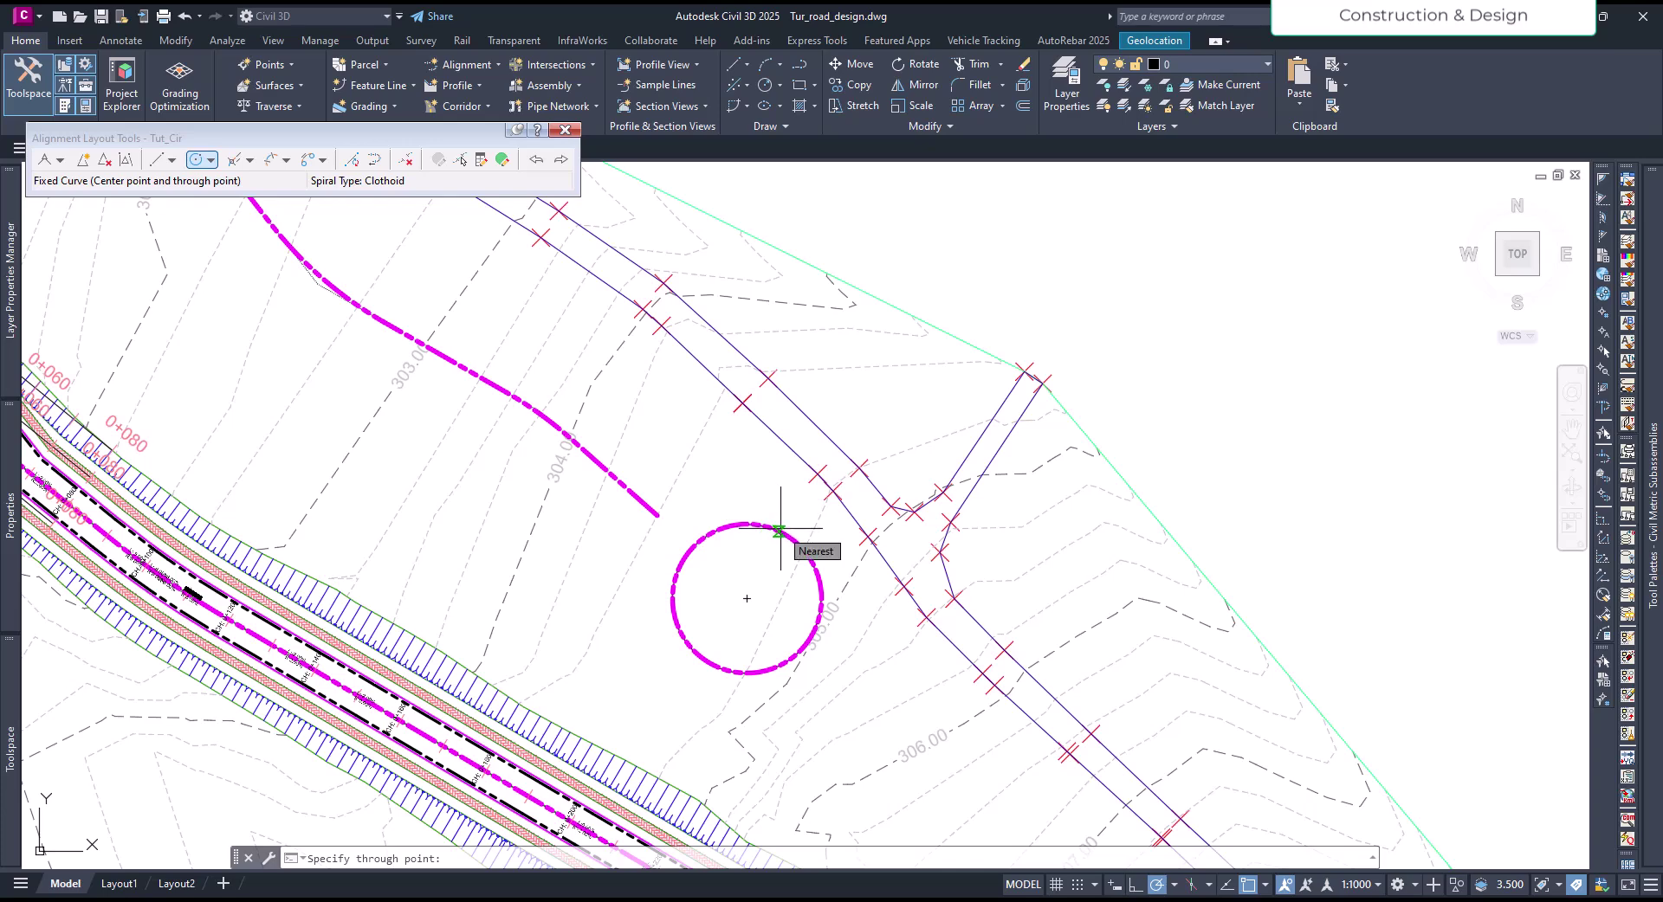
click(779, 529)
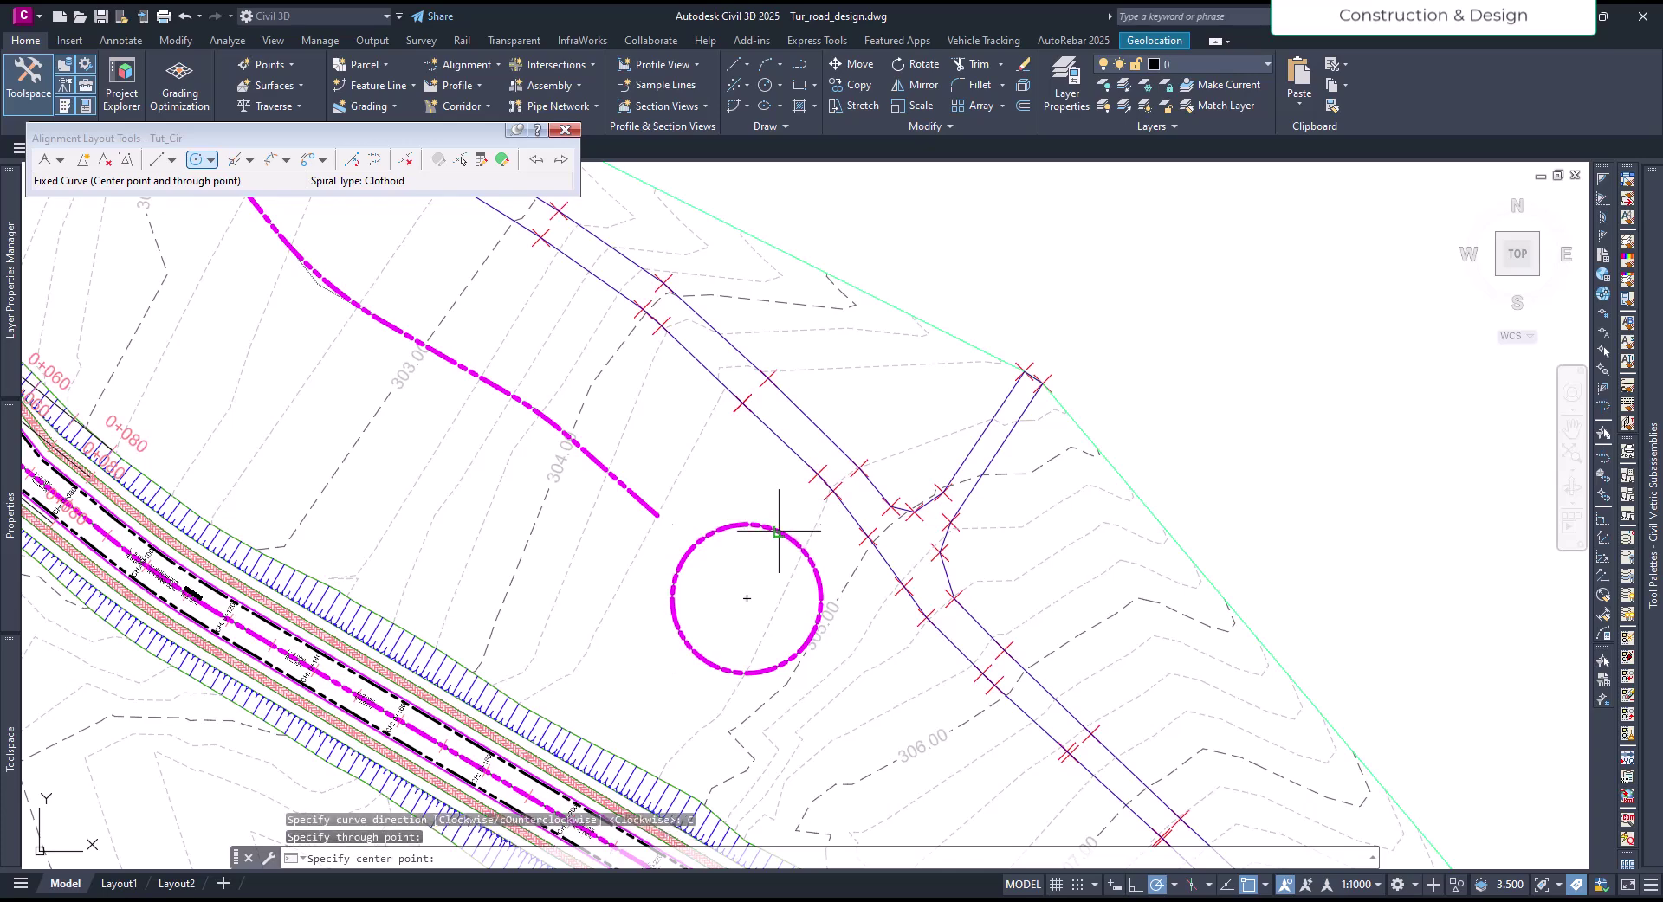
click(745, 474)
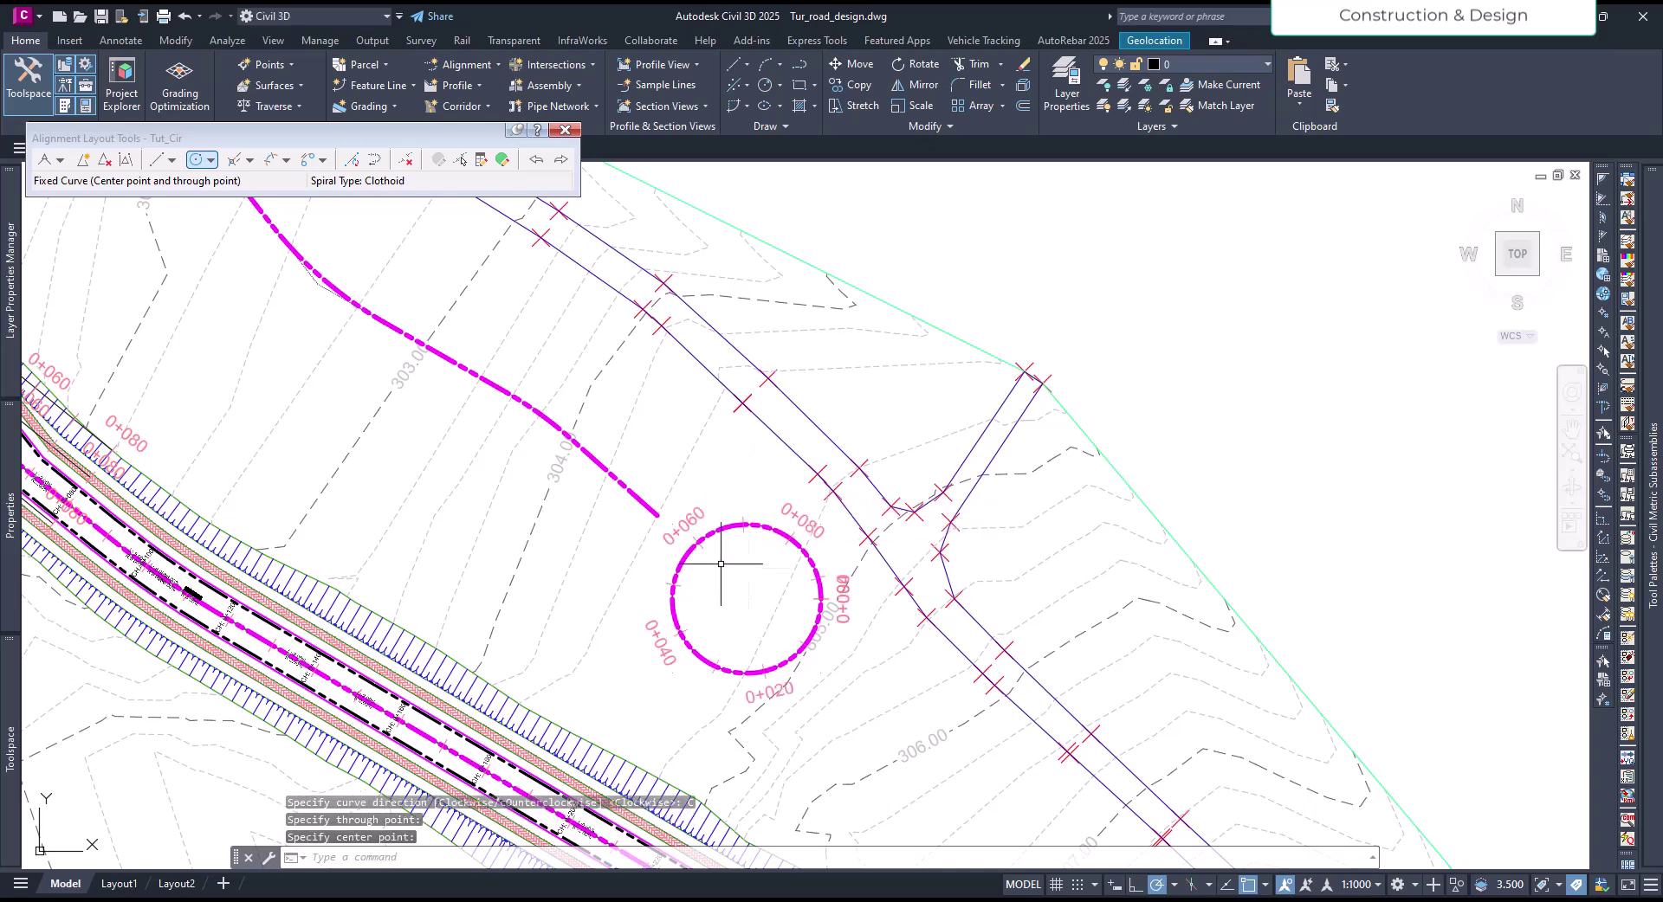
Zoom in and inspect the station labels around the circle
scroll(766, 611, up, 2)
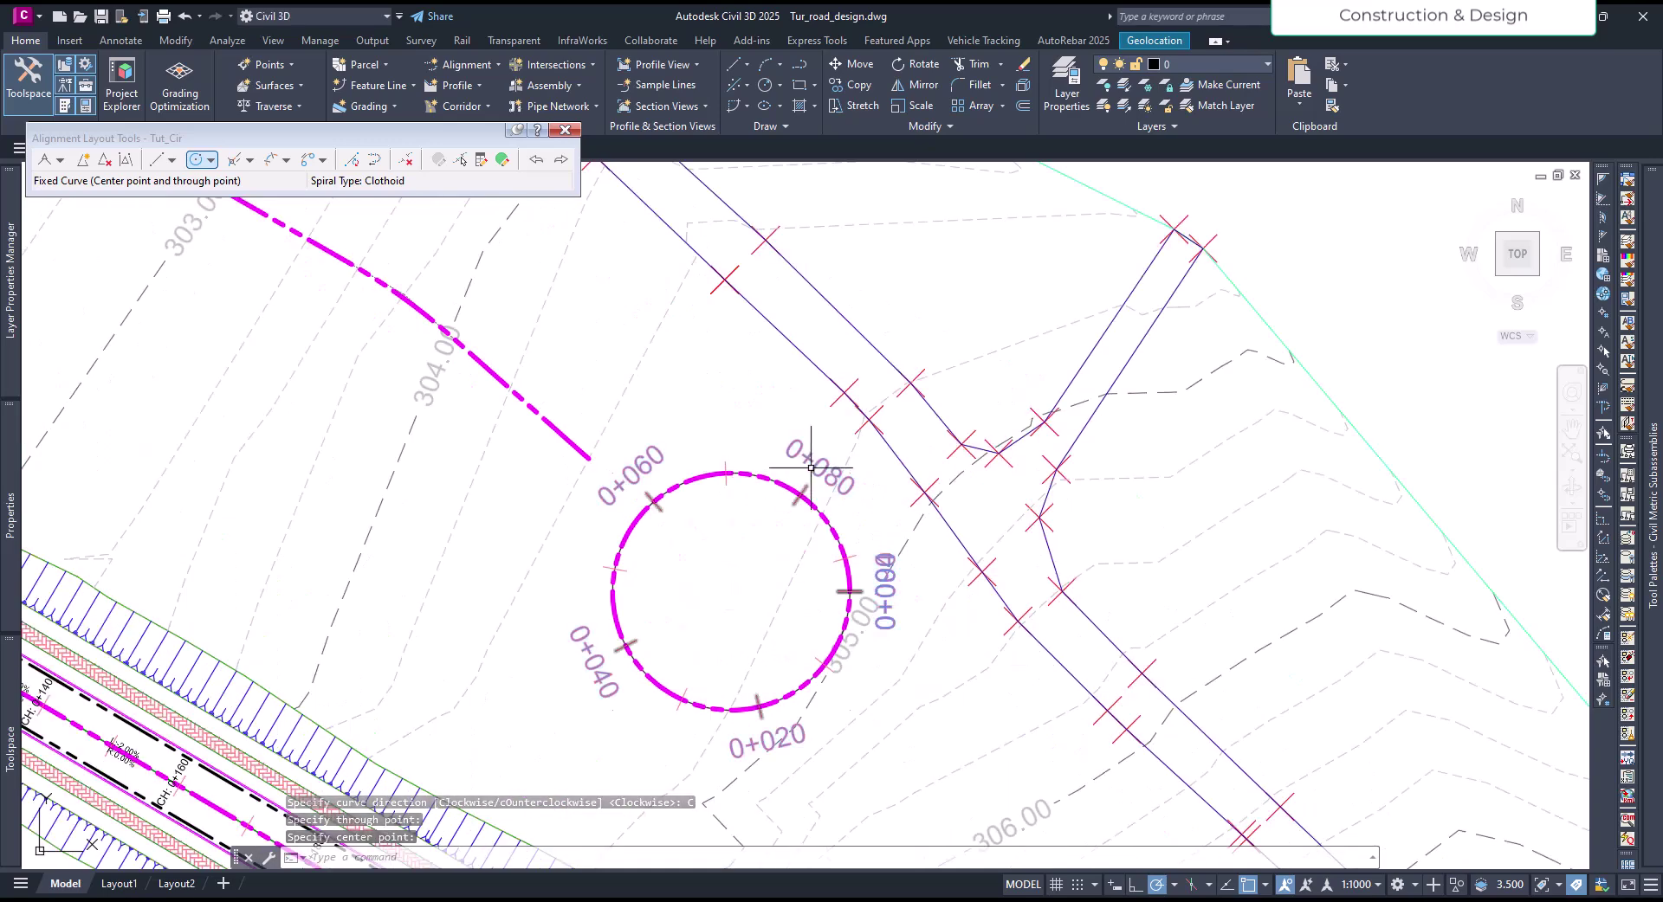
click(814, 510)
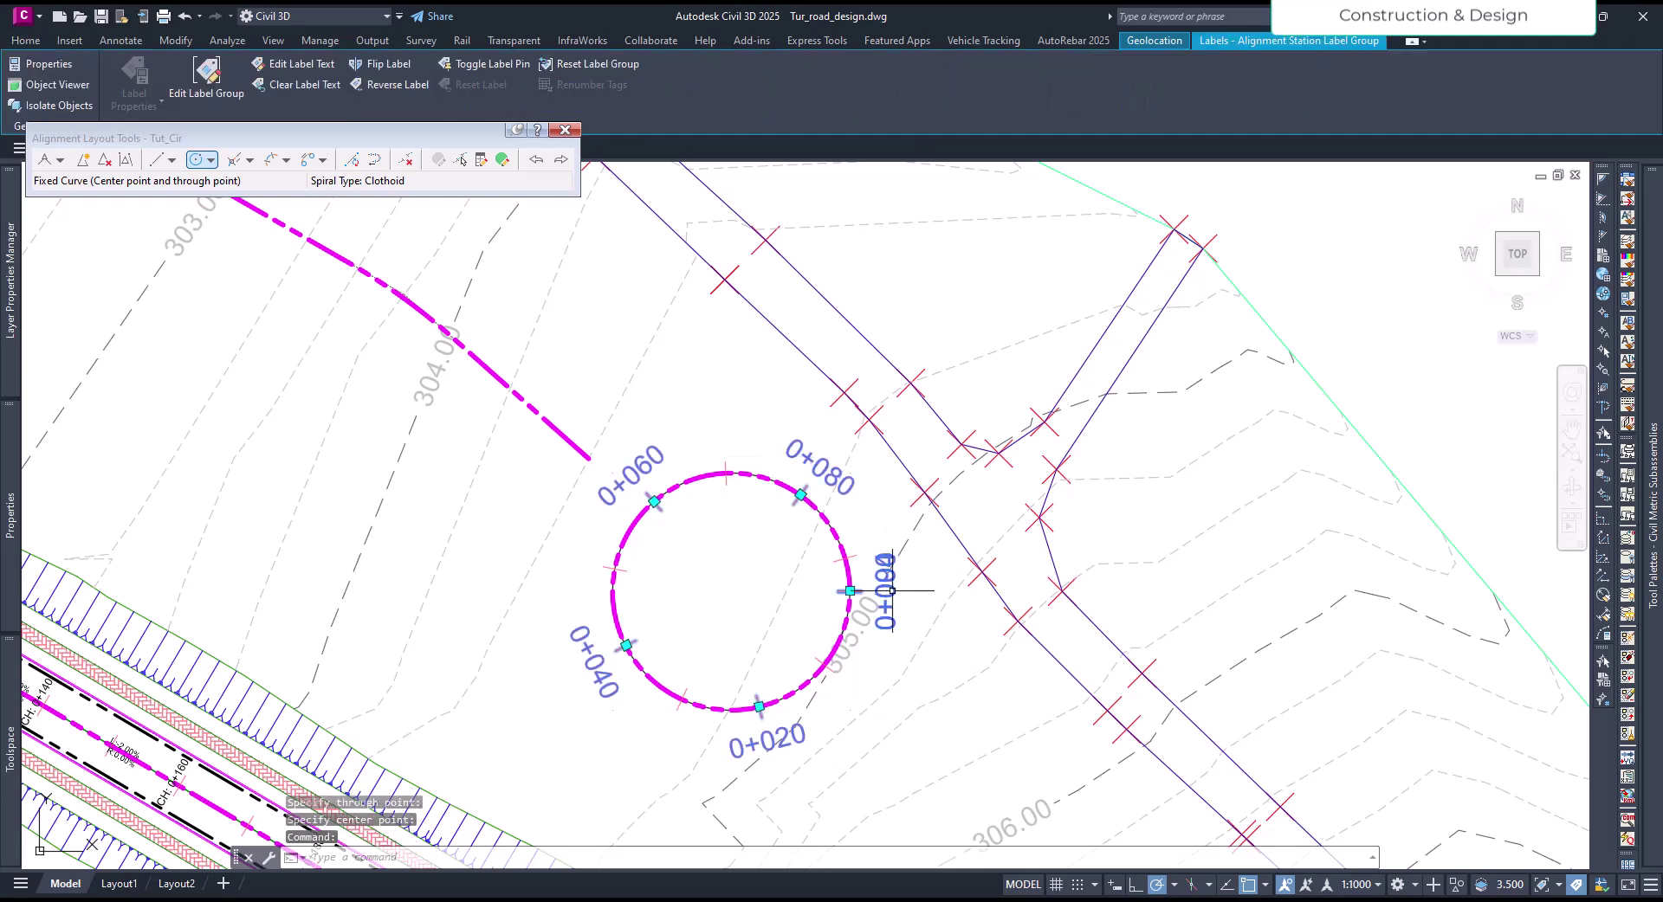
scroll(893, 612, up, 4)
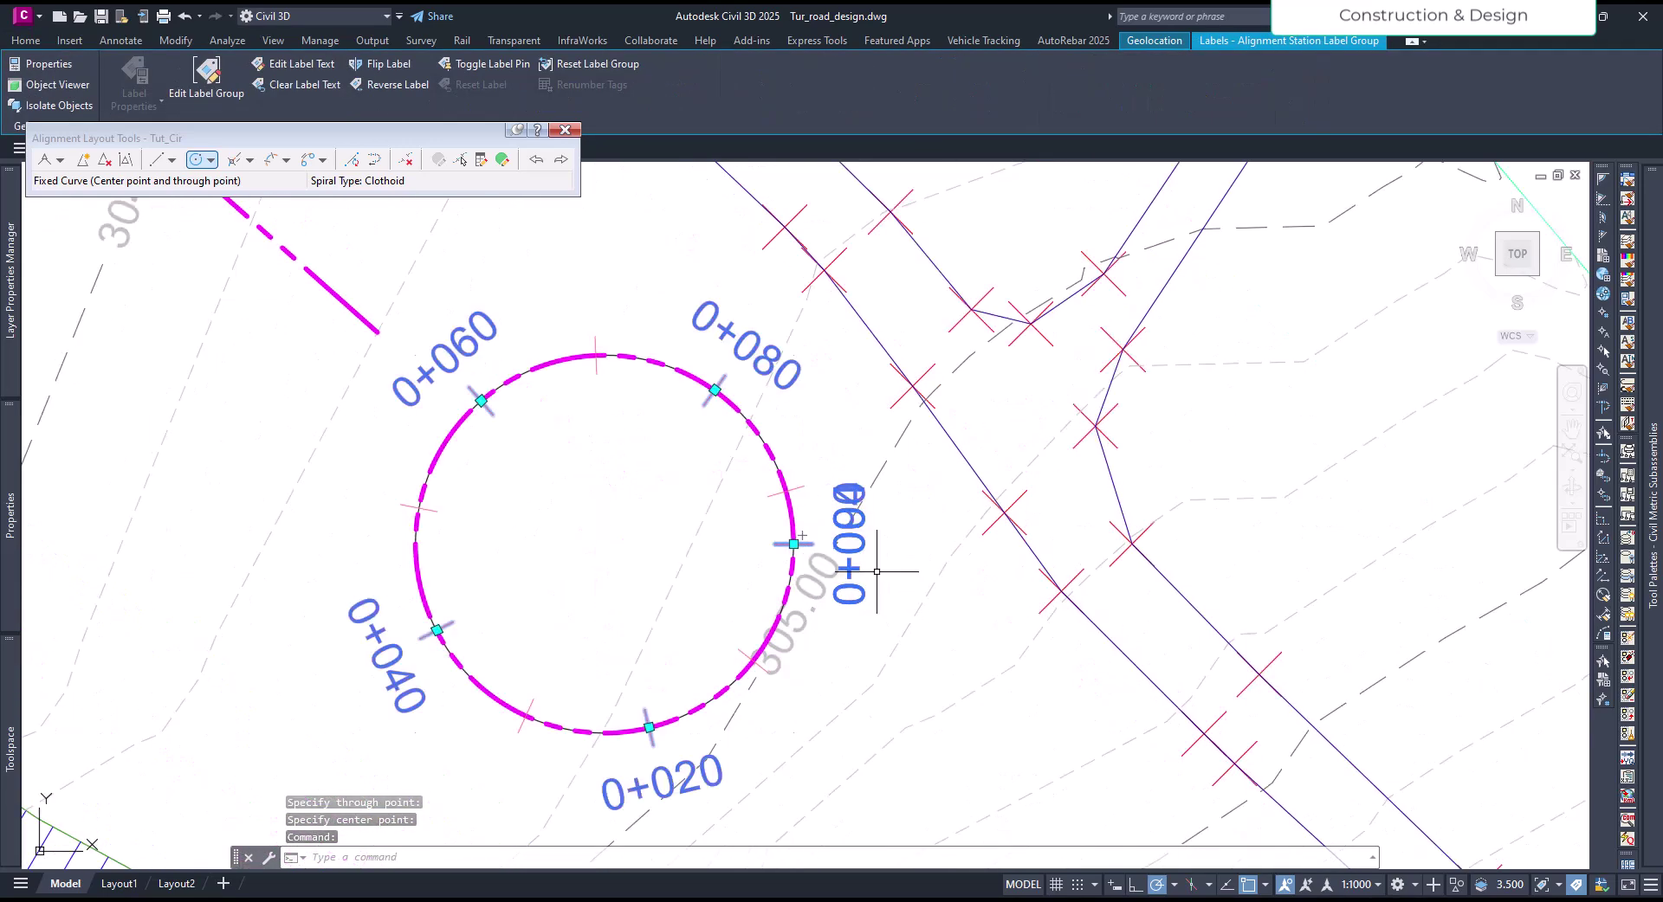
key(Escape)
click(850, 532)
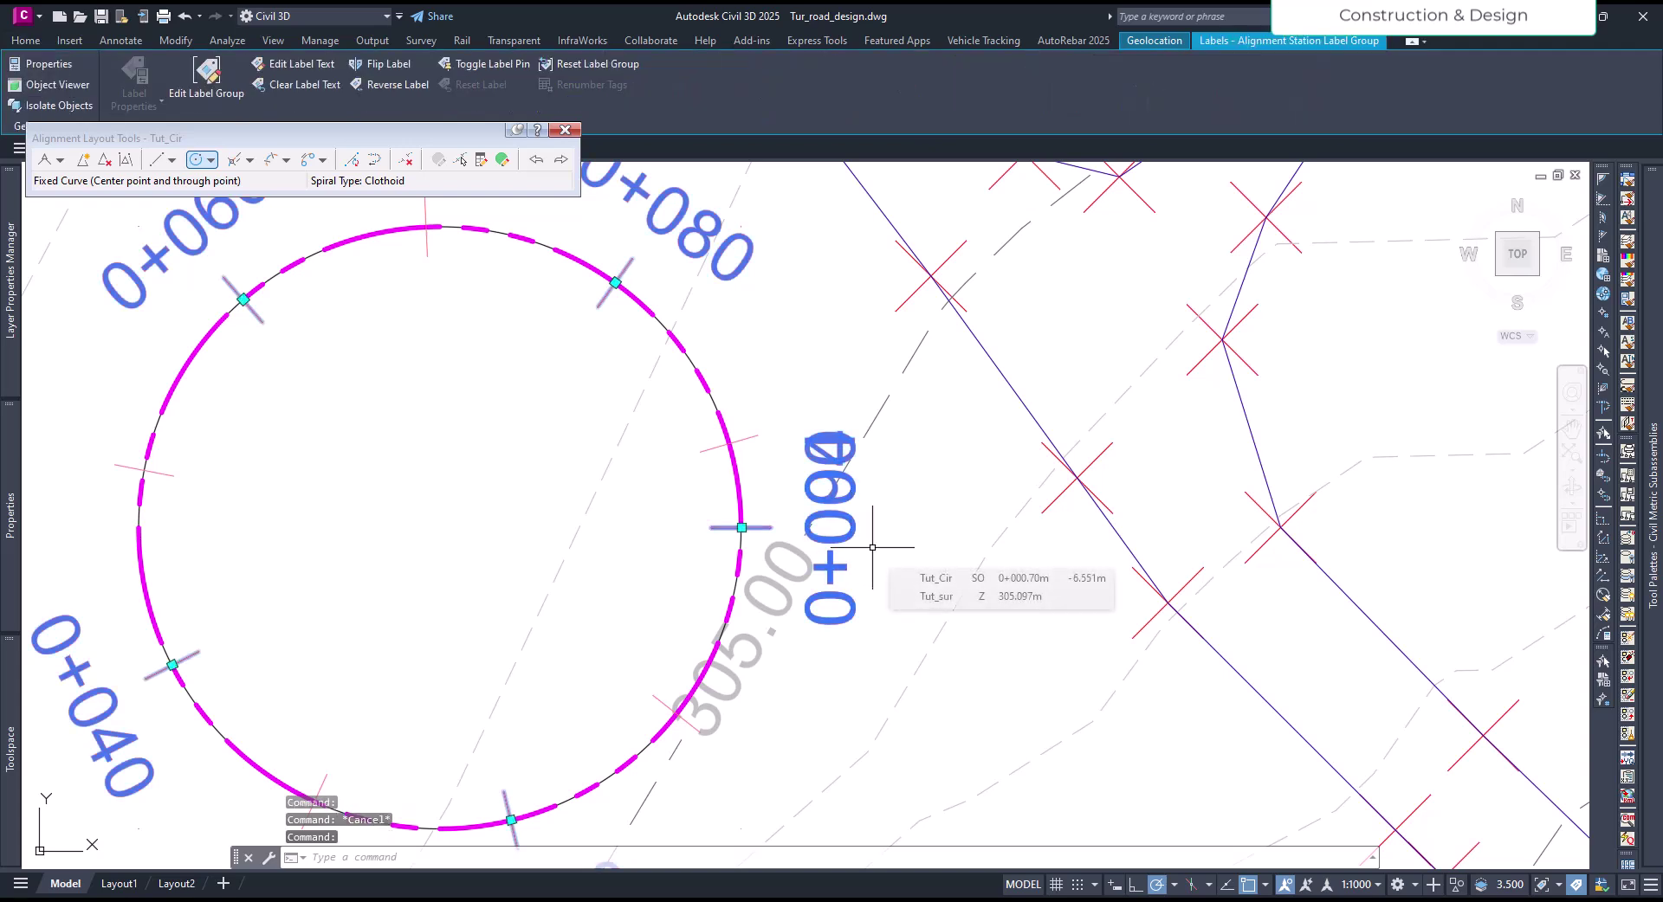
scroll(833, 564, down, 2)
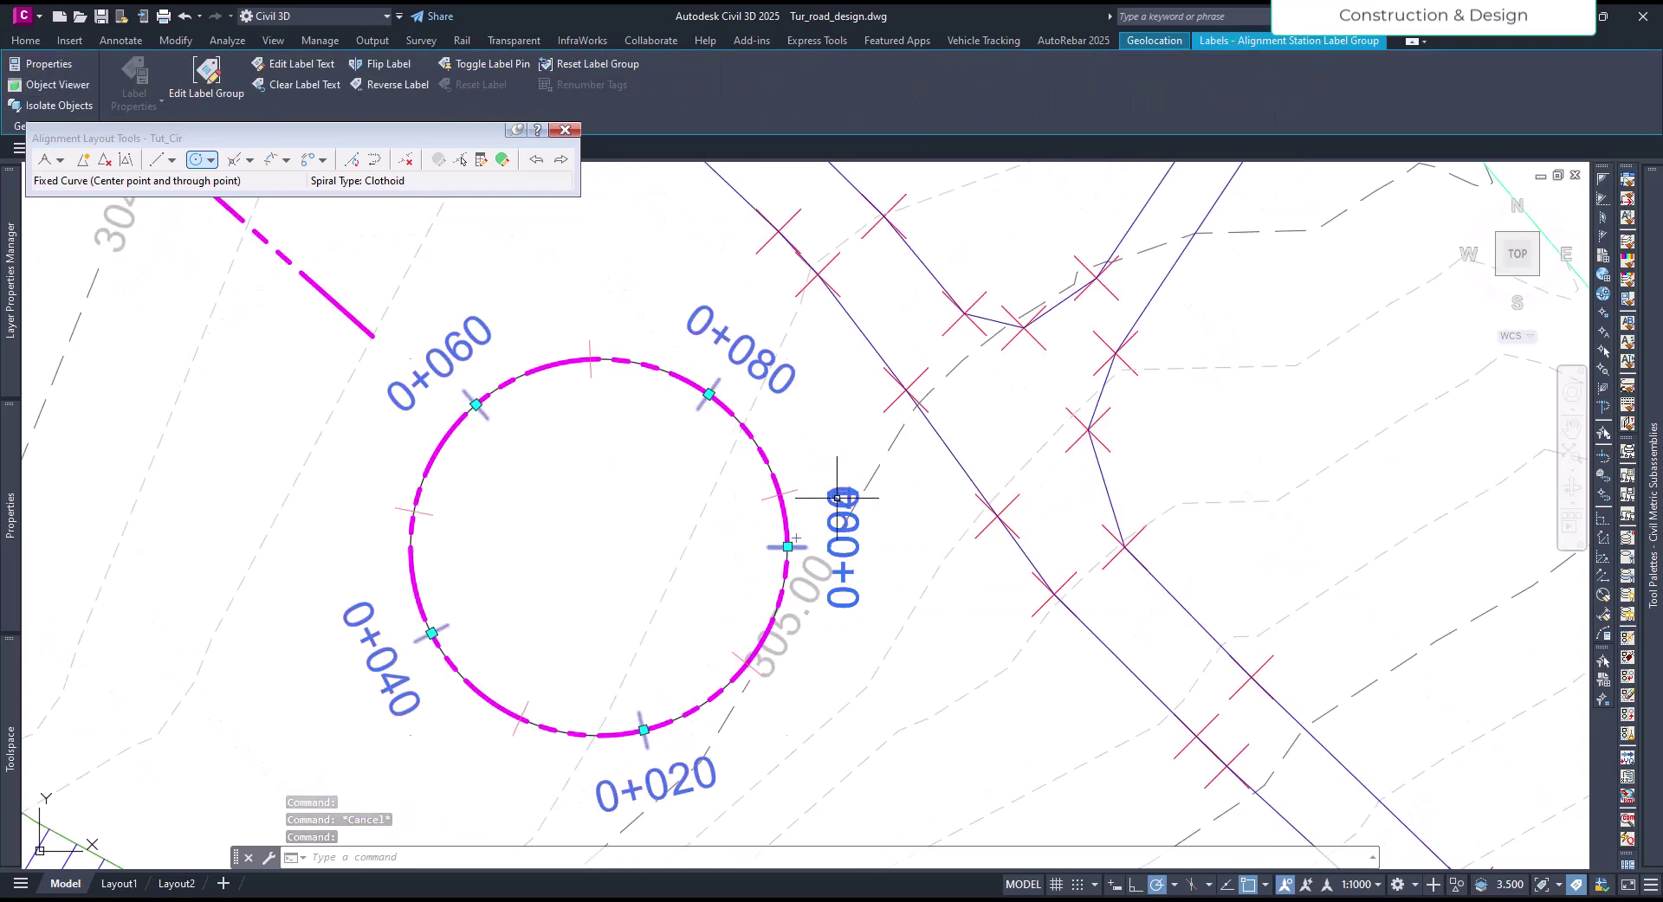
scroll(832, 563, up, 3)
scroll(832, 564, down, 3)
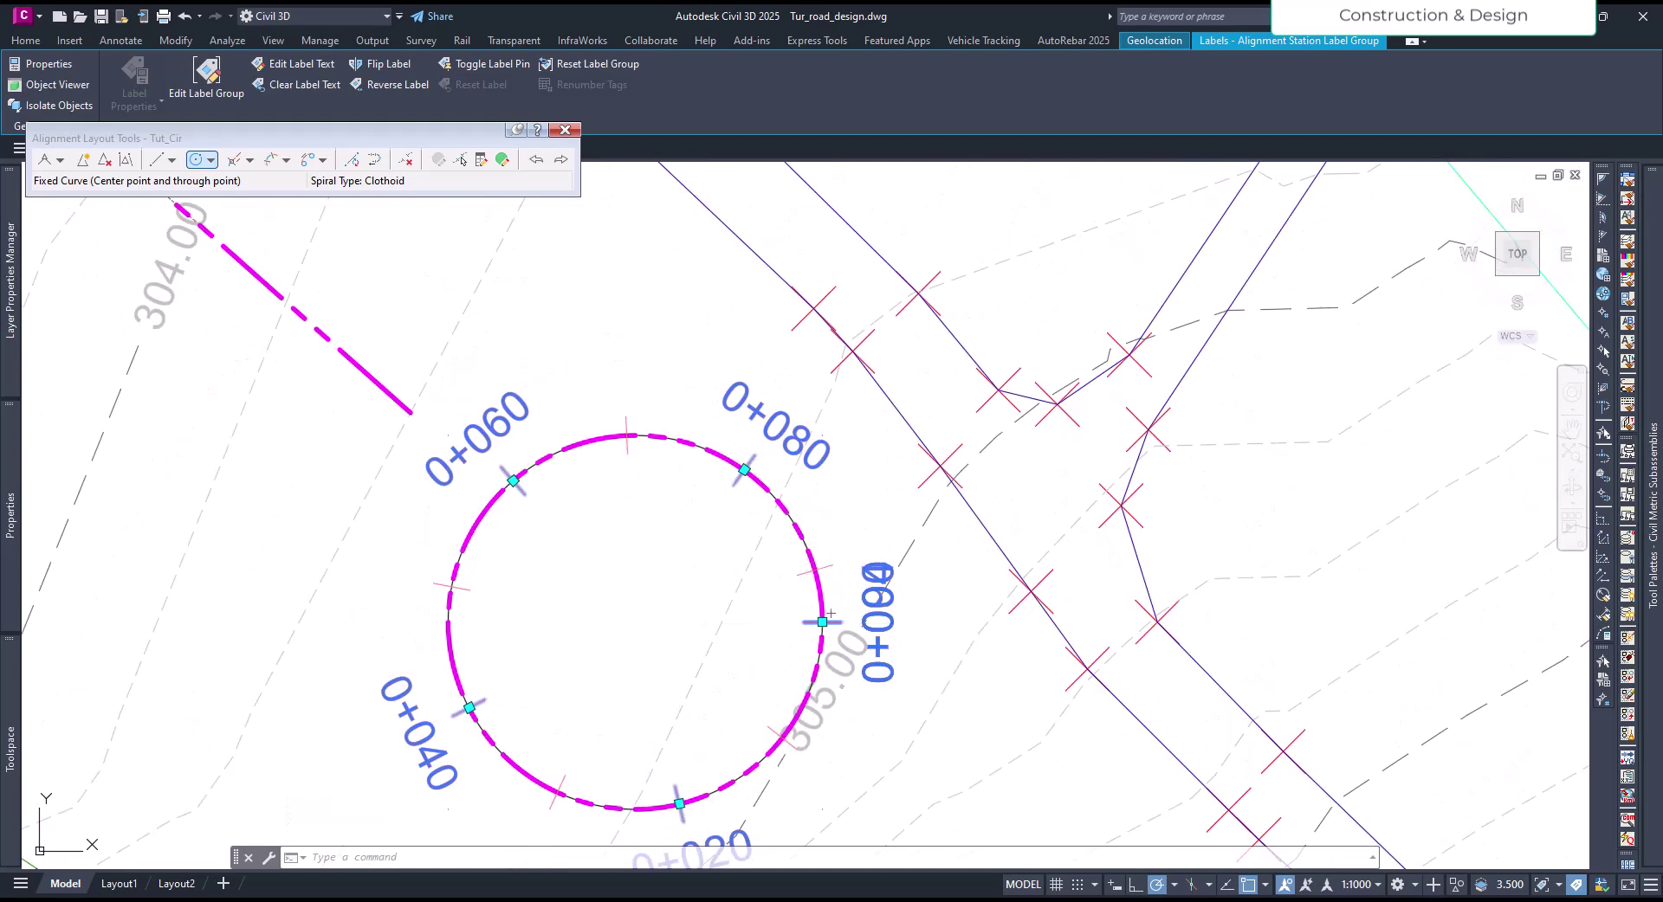
key(Escape)
Select the Tut_Cir alignment itself from the overlapping objects
click(832, 564)
click(882, 612)
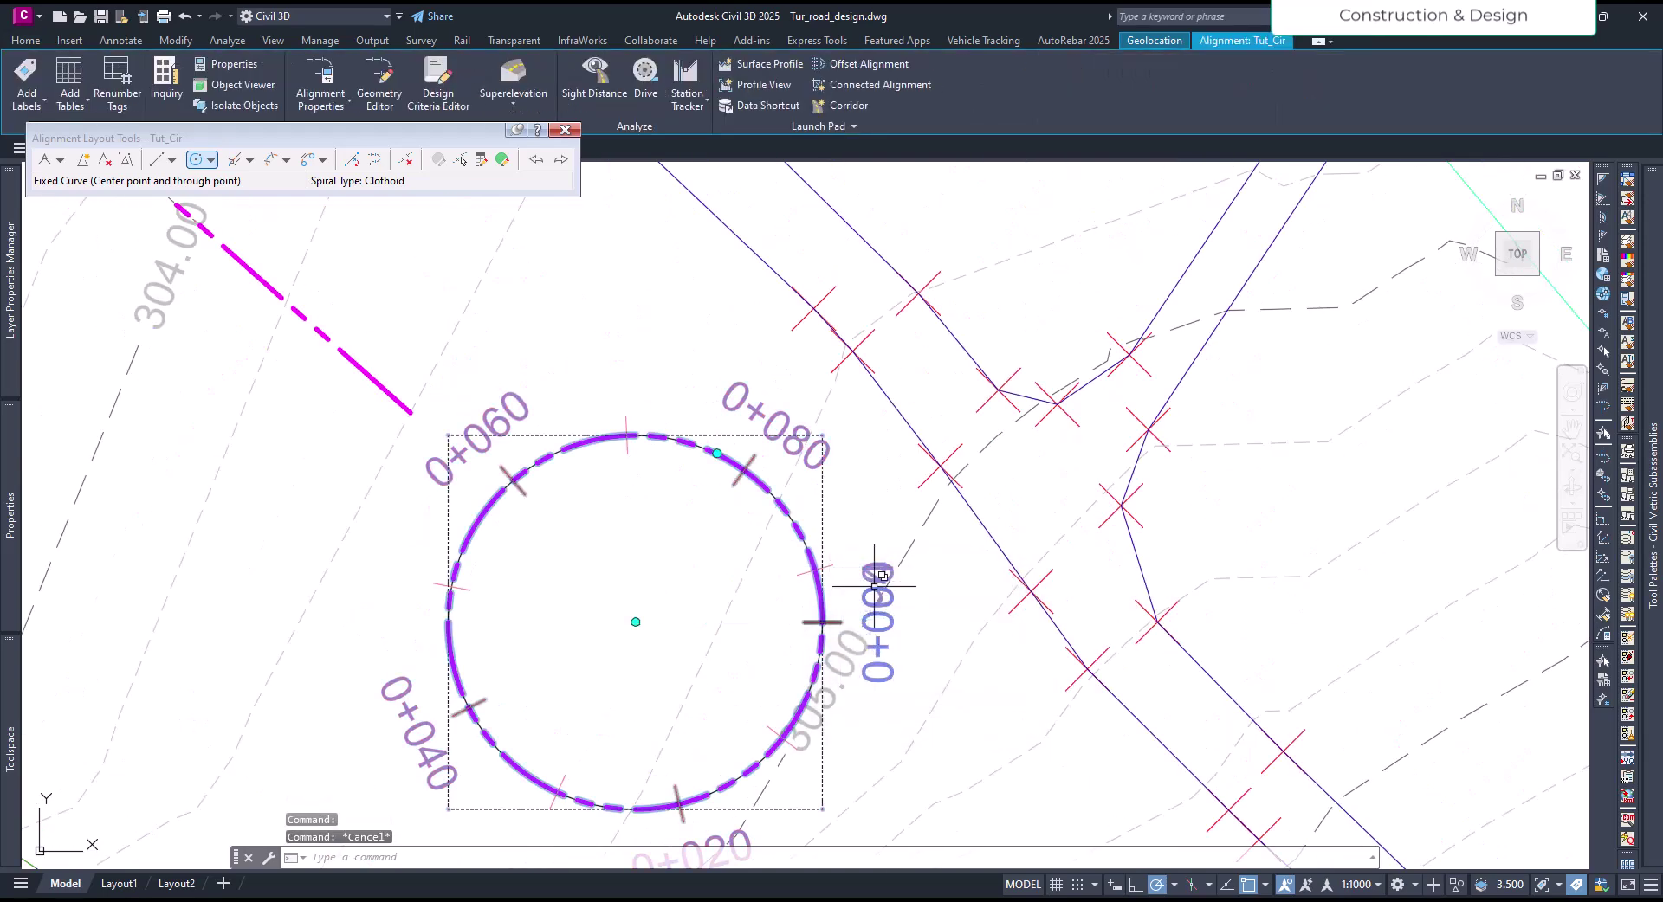
middle_drag(858, 526, 834, 483)
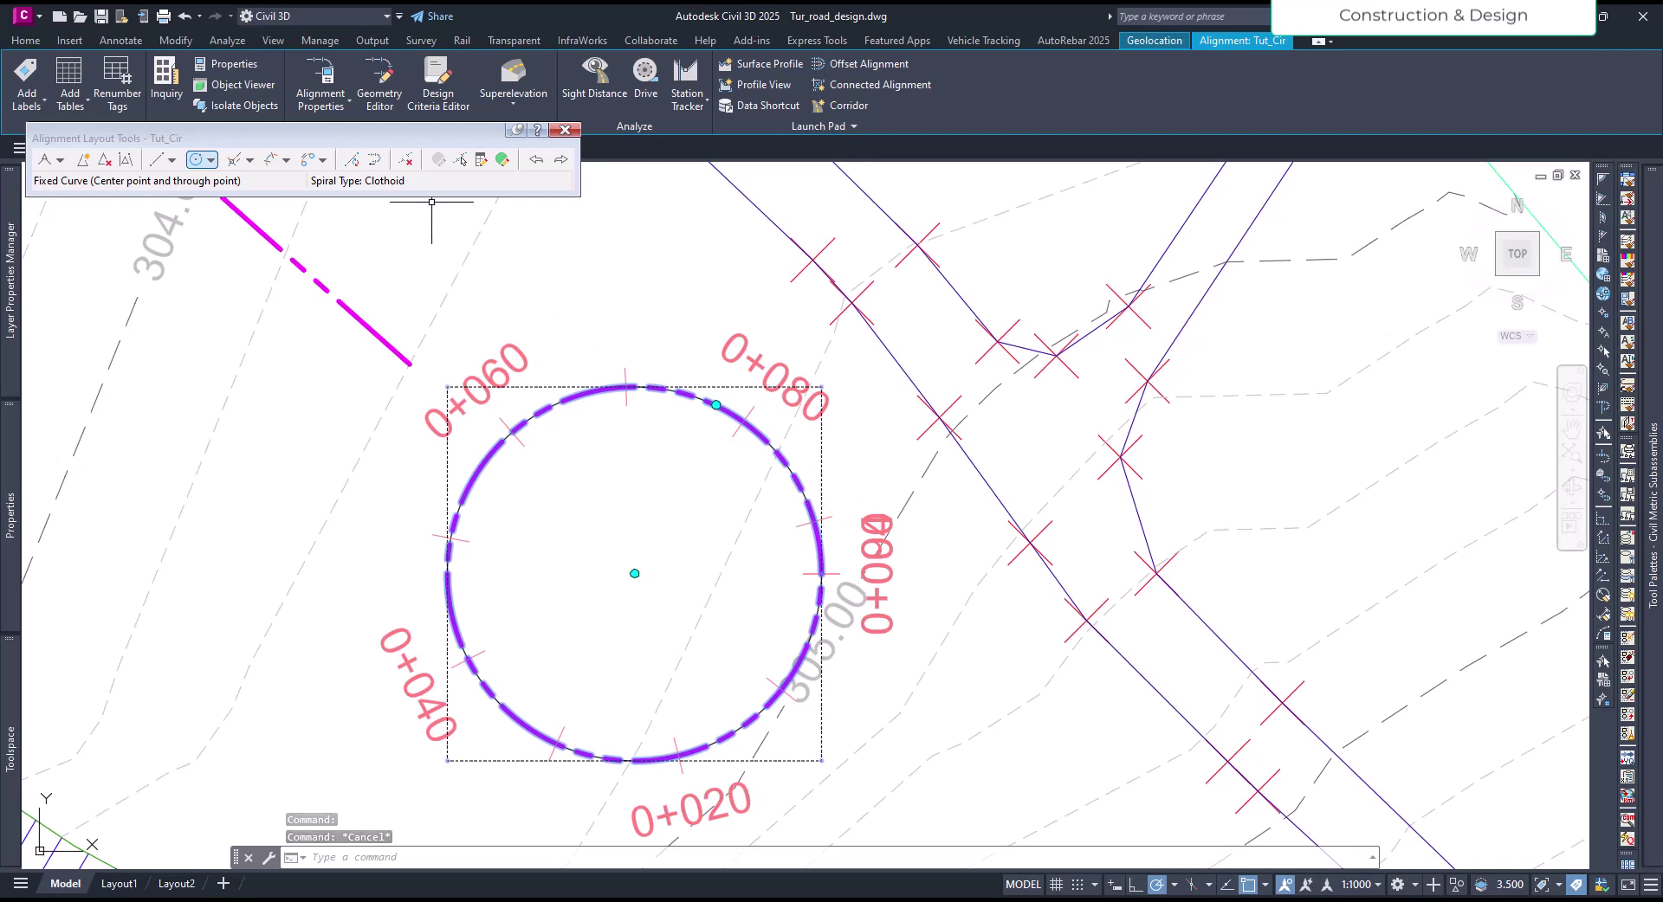
Confirm Tut_Cir spans 0+000.00m to 0+094.25m with length 94.248m in Alignment Properties
click(323, 78)
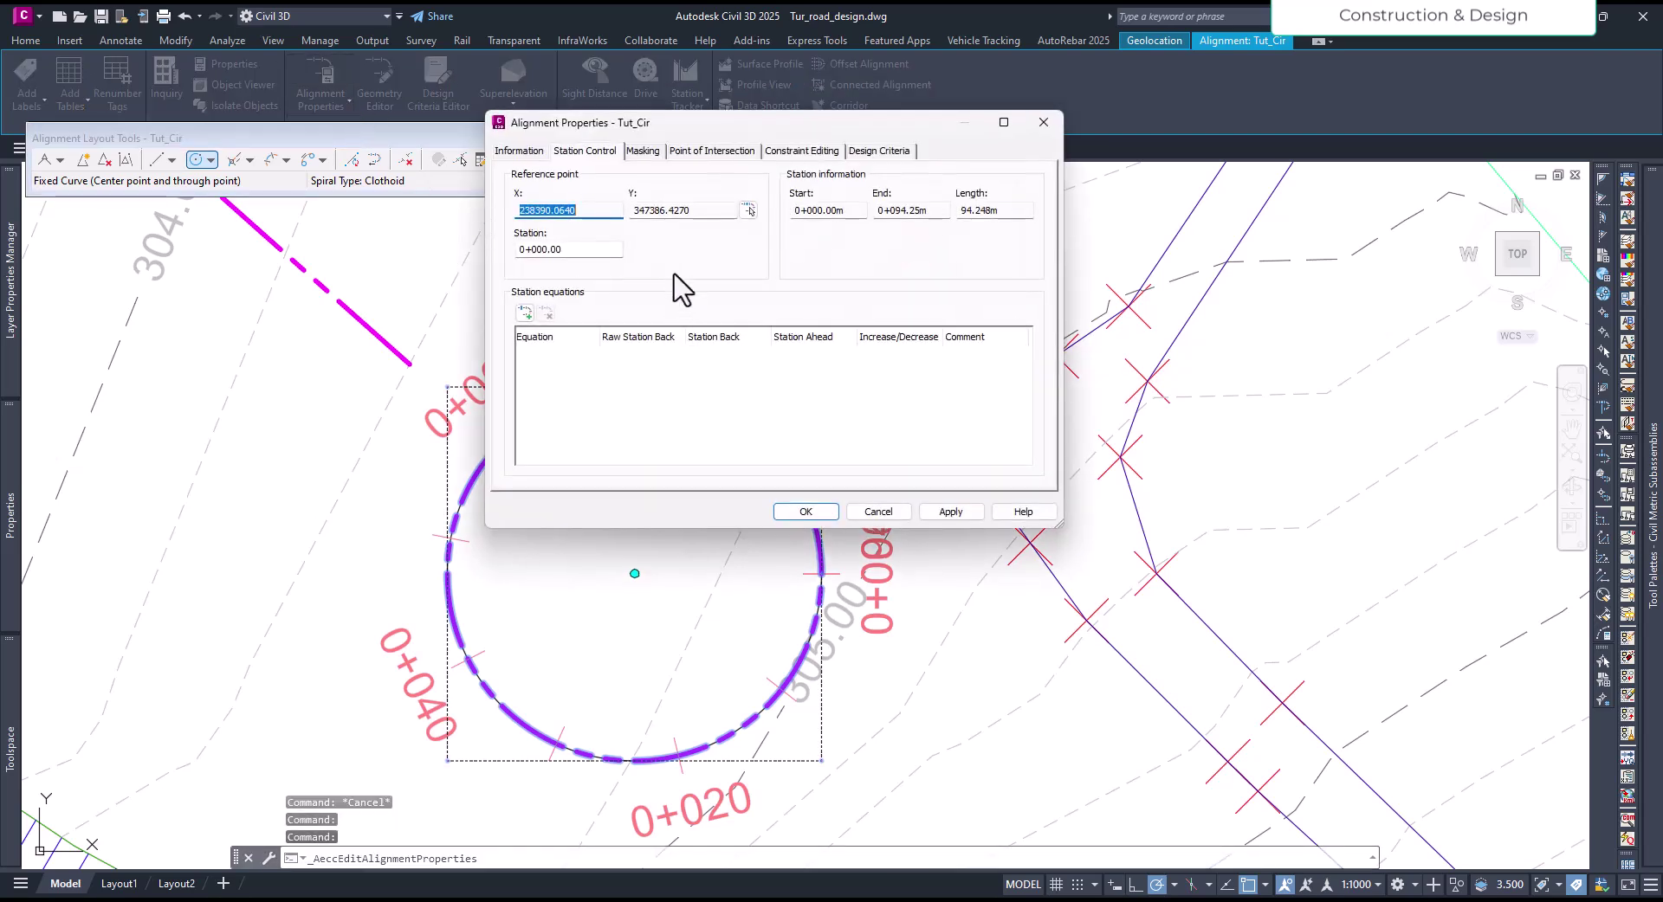
click(930, 211)
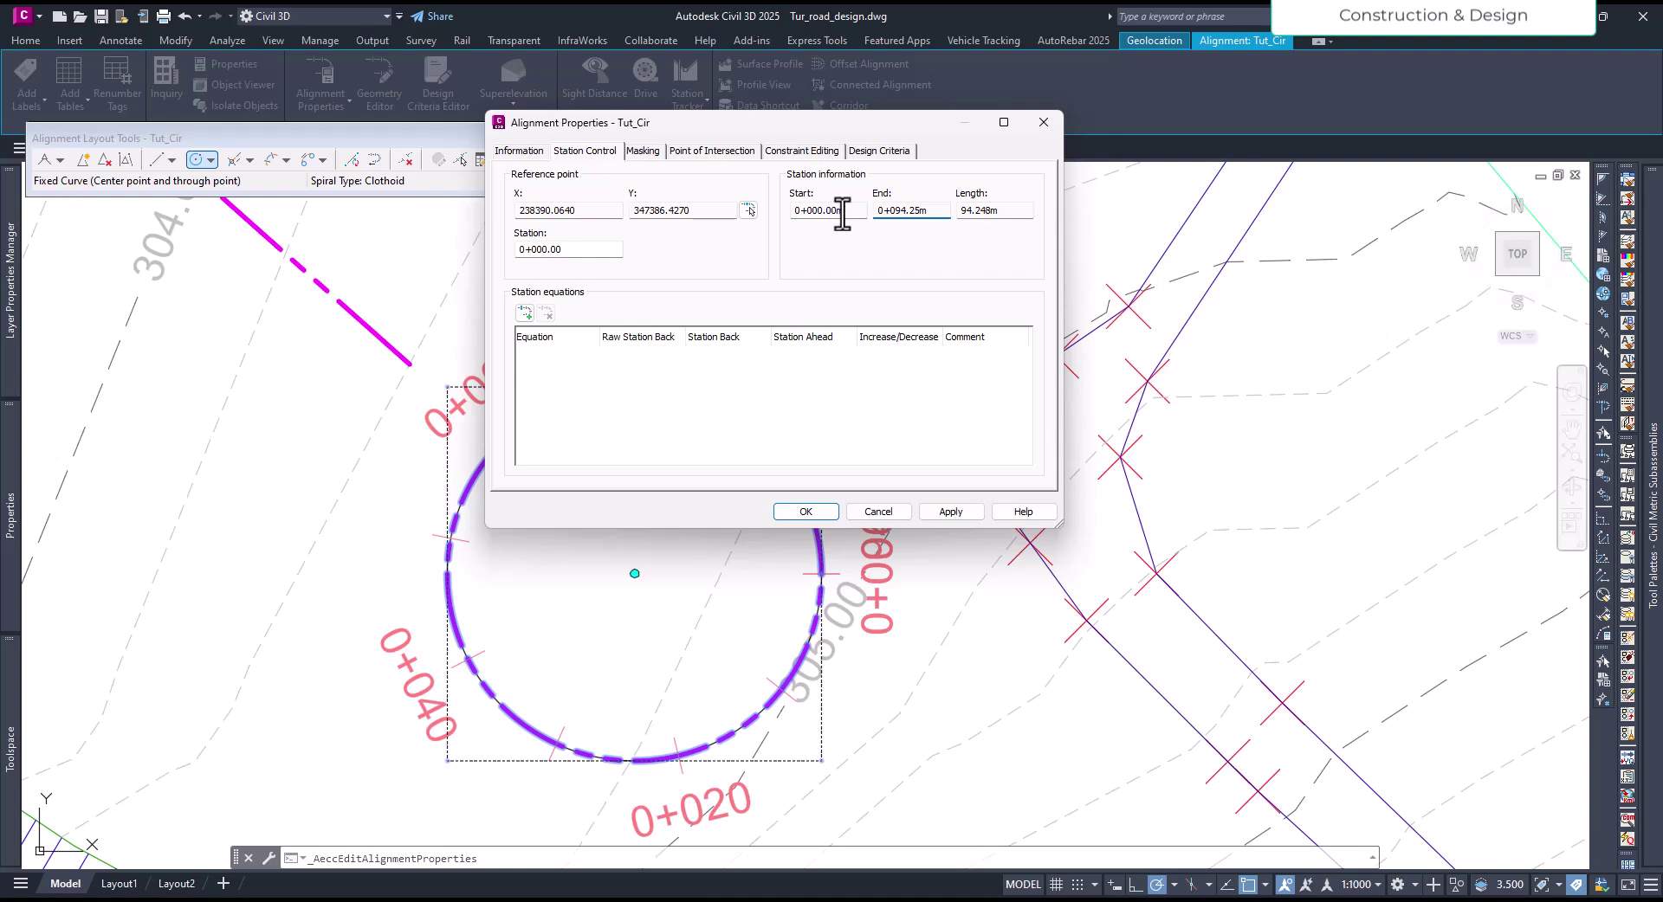
drag(842, 214, 790, 219)
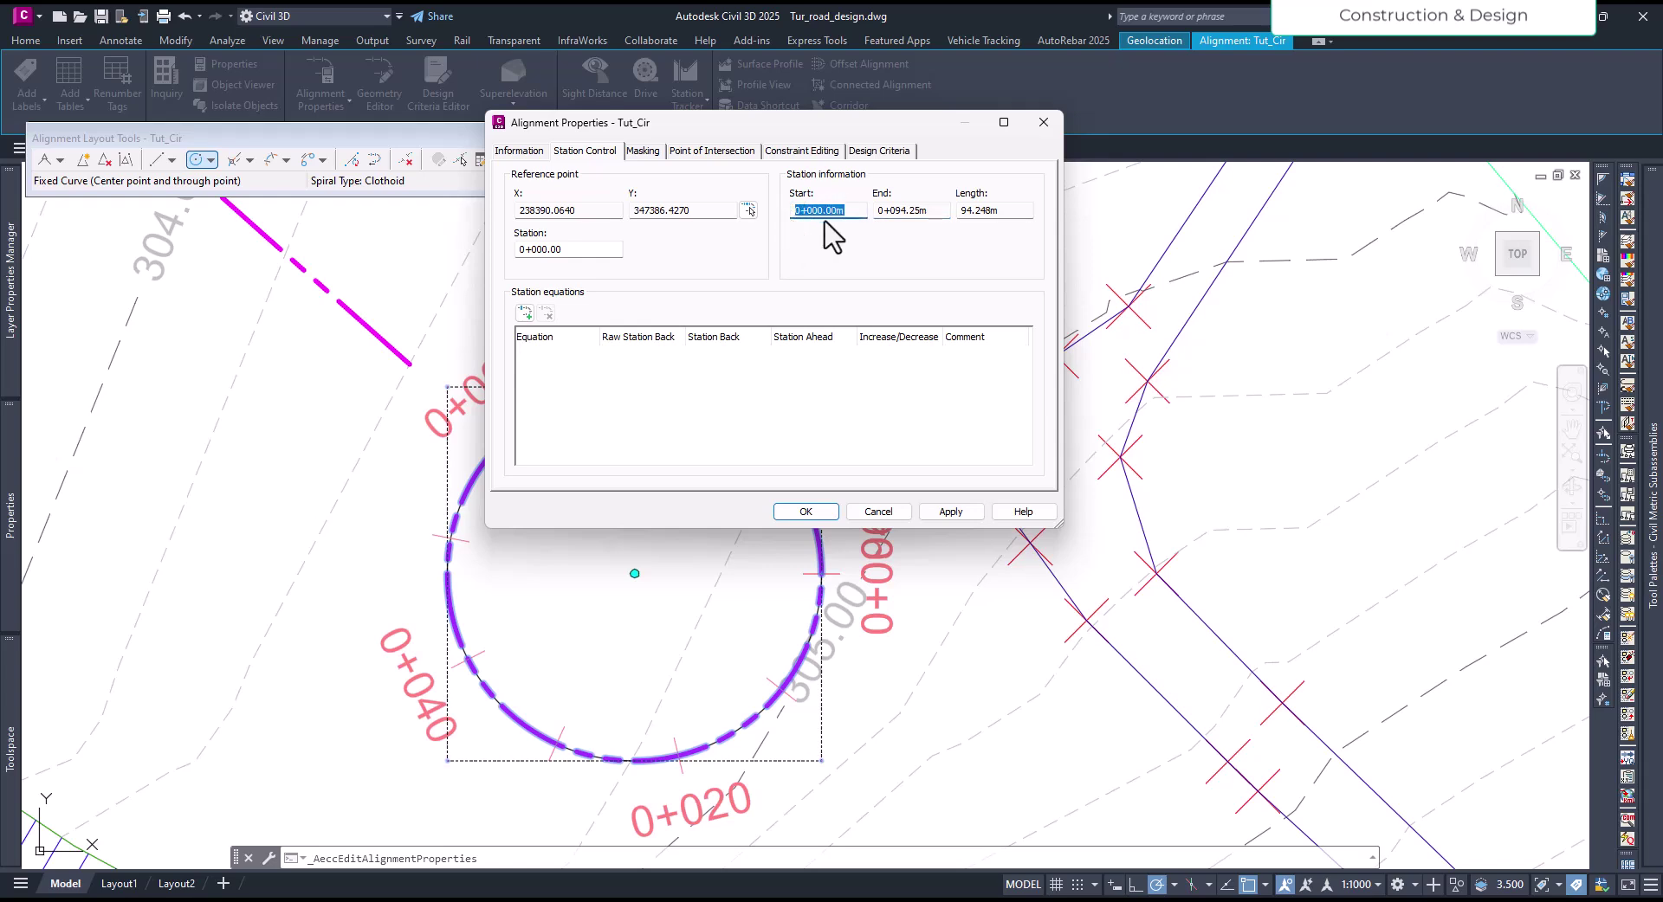
drag(996, 210, 976, 217)
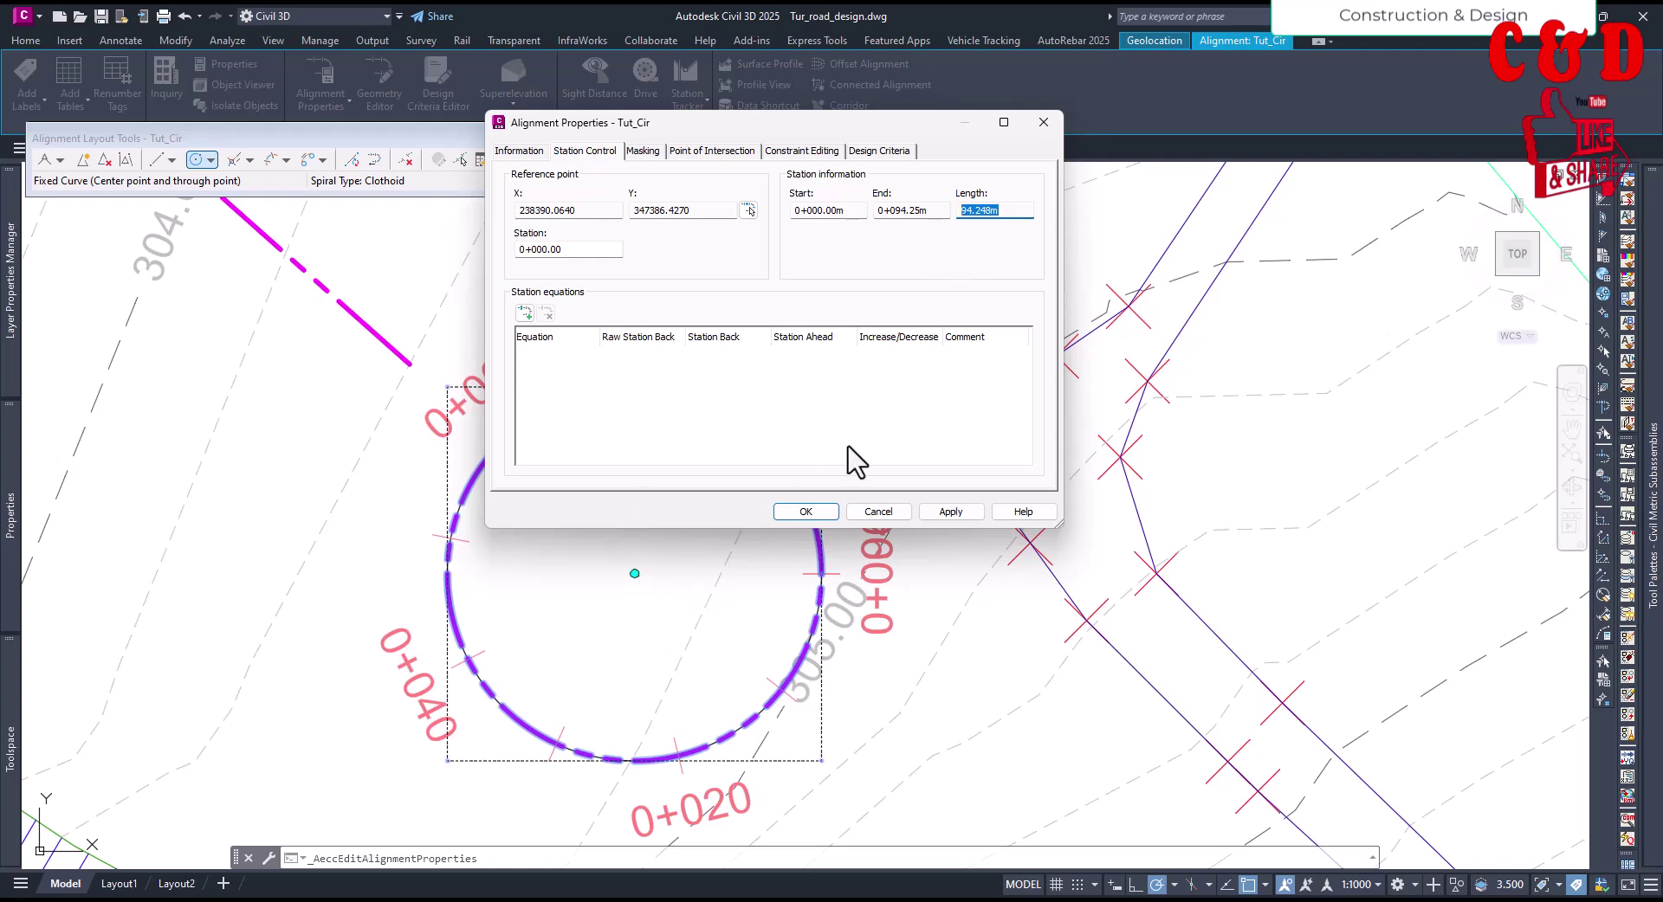
click(805, 512)
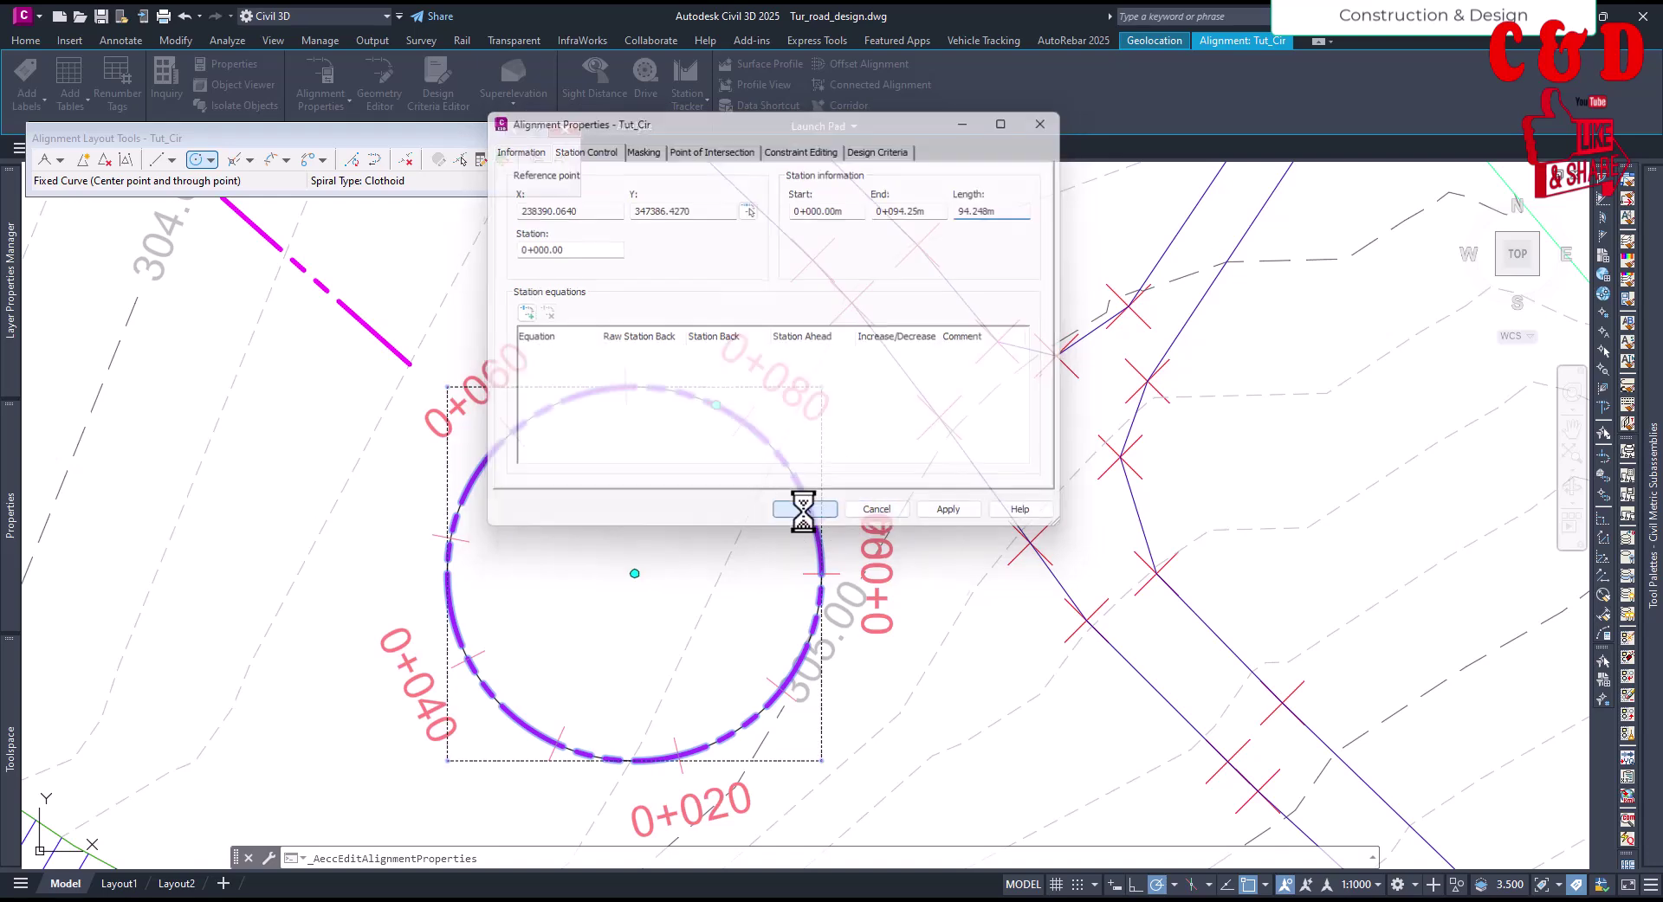
key(Escape)
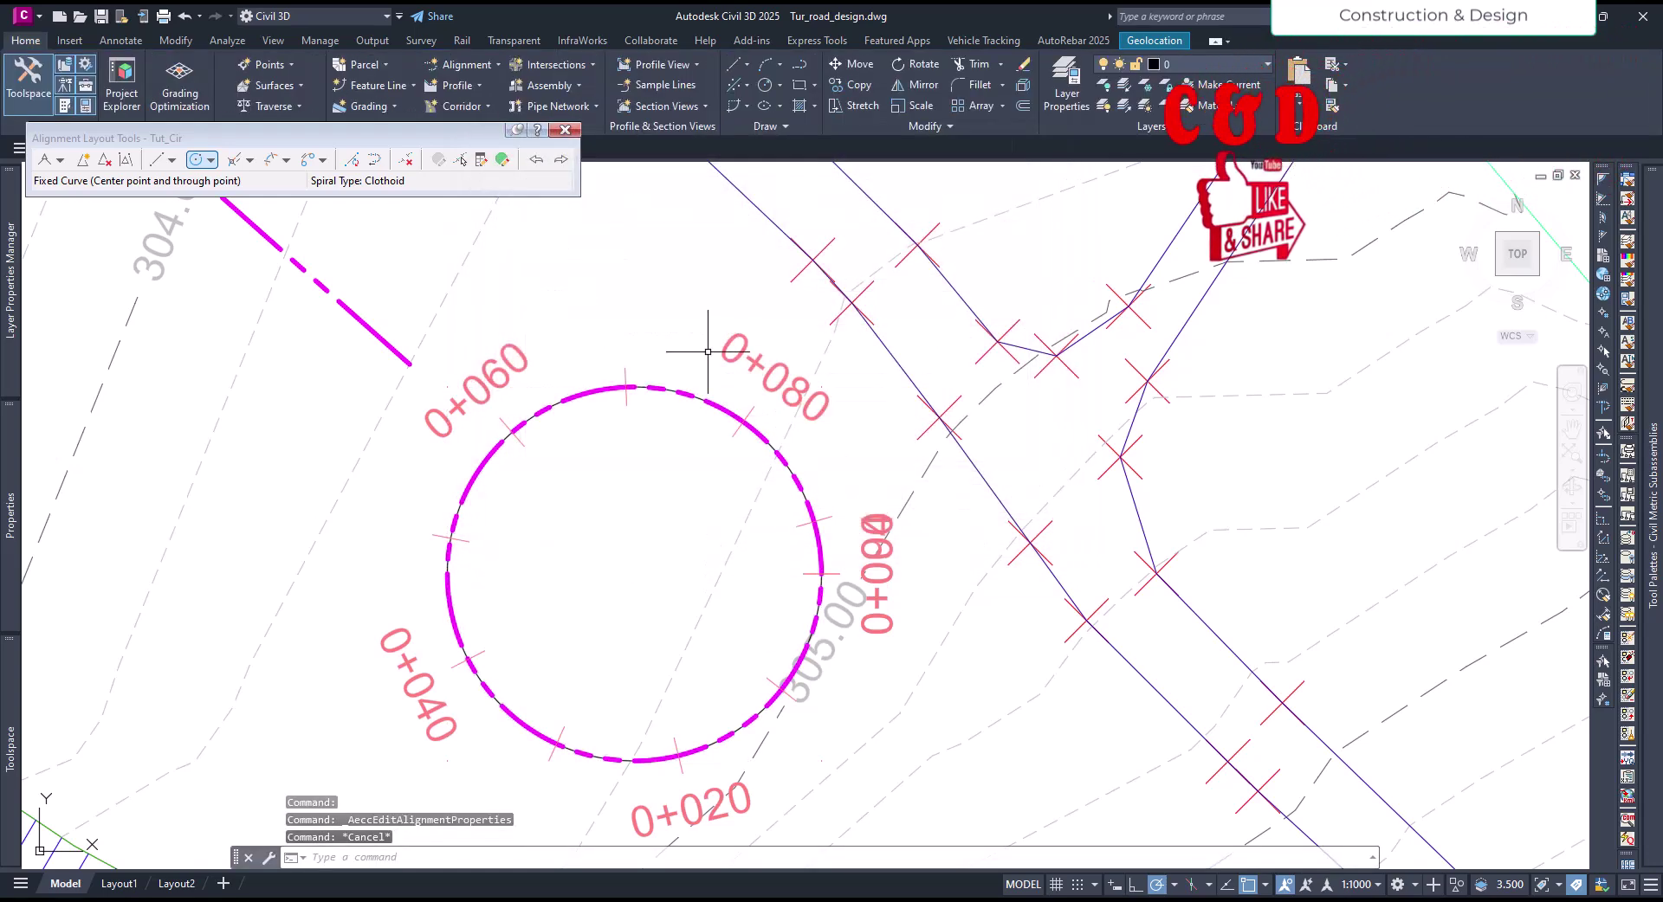